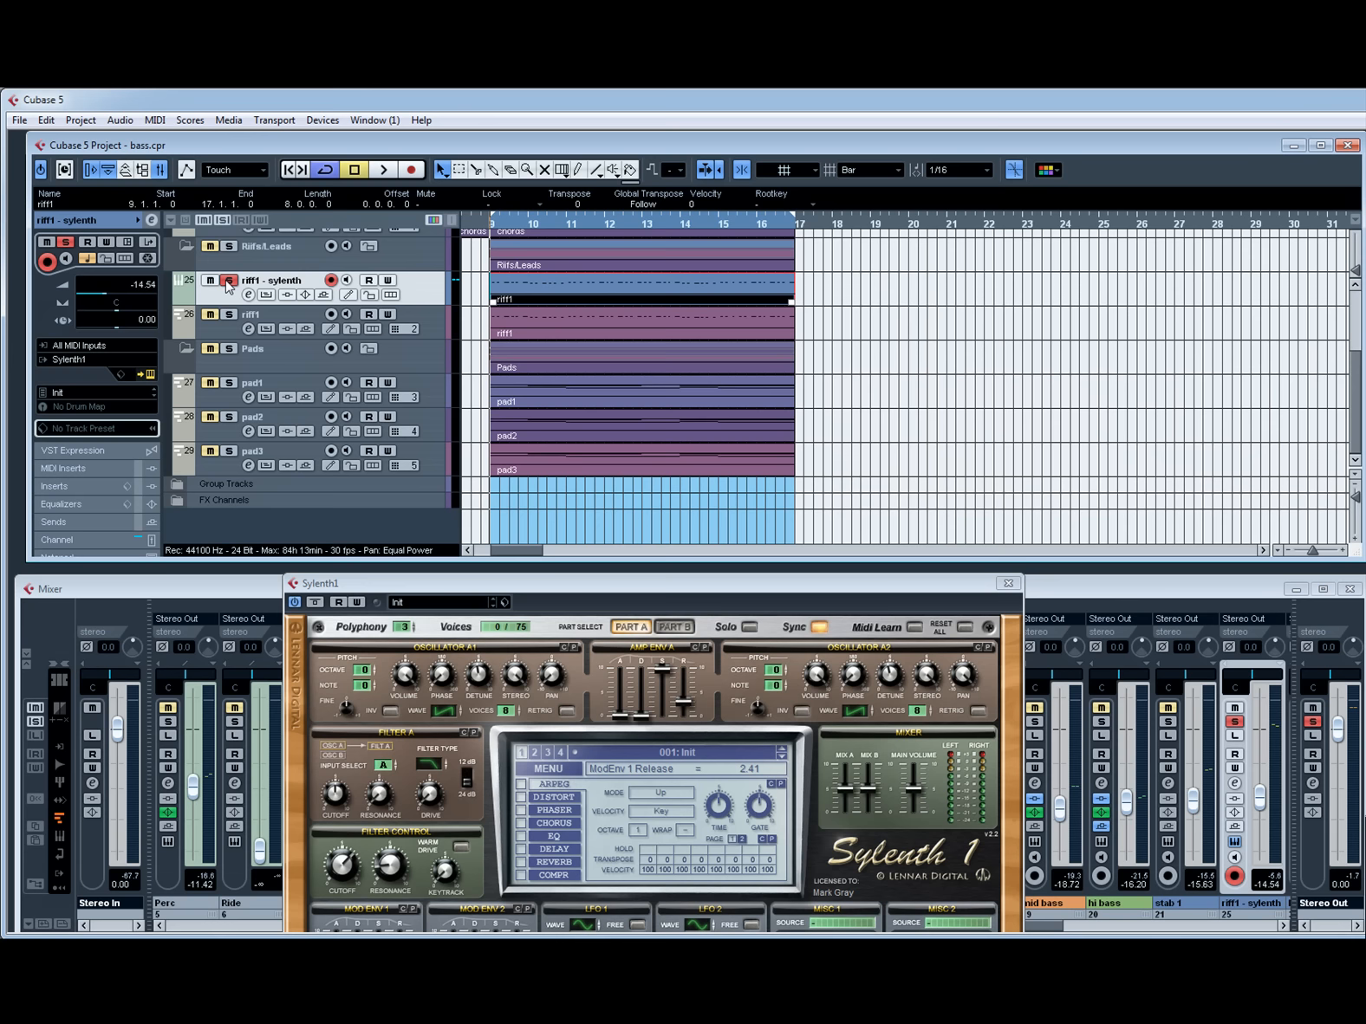
Compare the riff1 track with riff1 - sylenth by soloing each in turn, with the riff 1 mixer channel unmuted.
left_click_drag(590, 596, 570, 442)
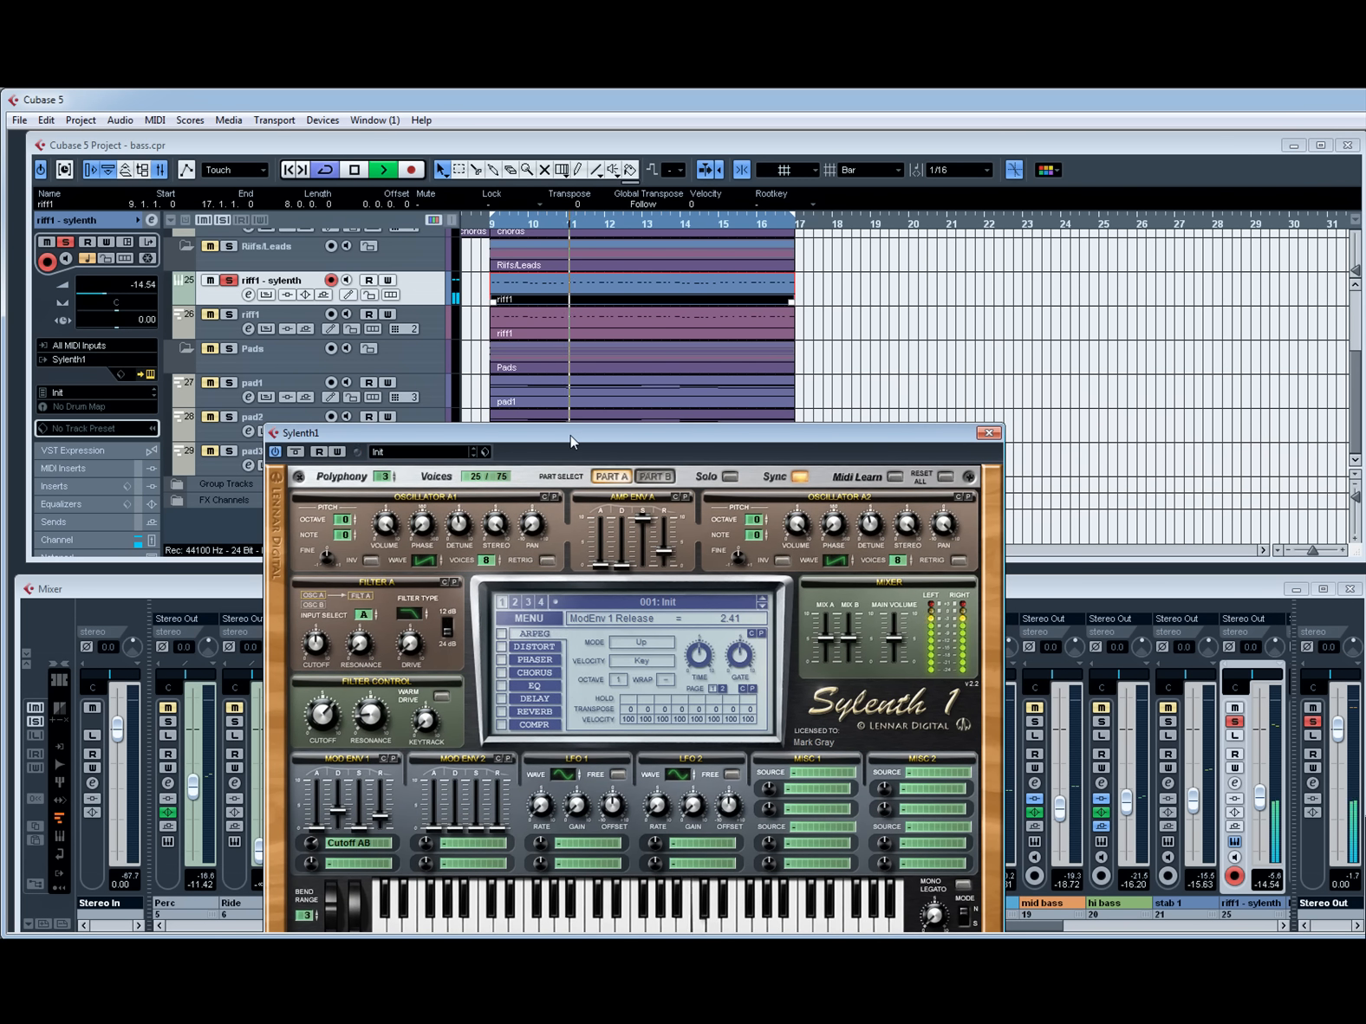
left_click(214, 315)
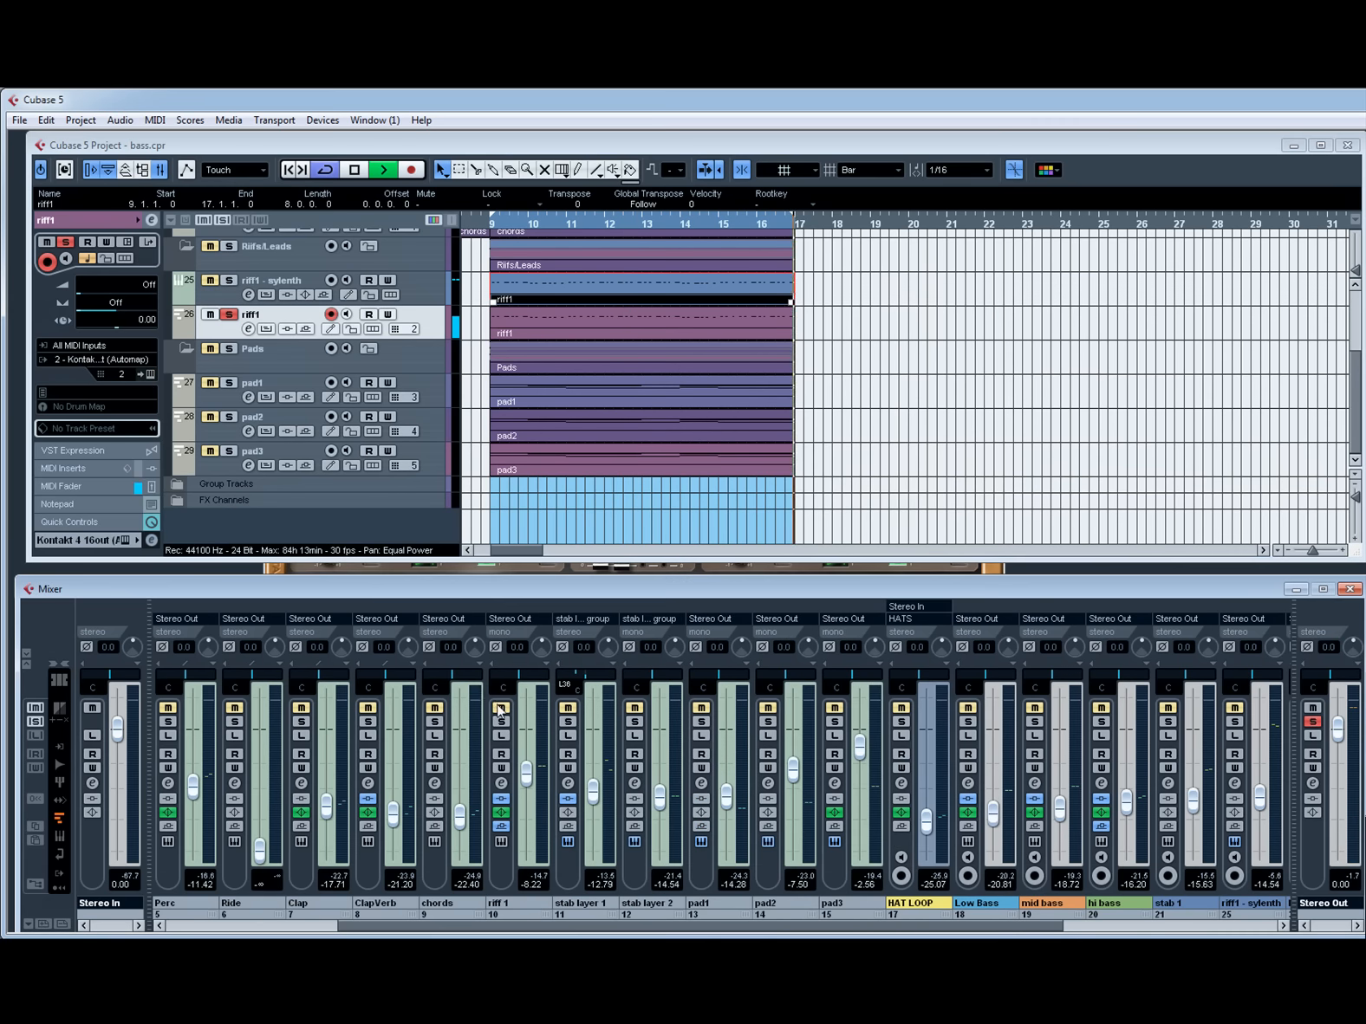
left_click(500, 709)
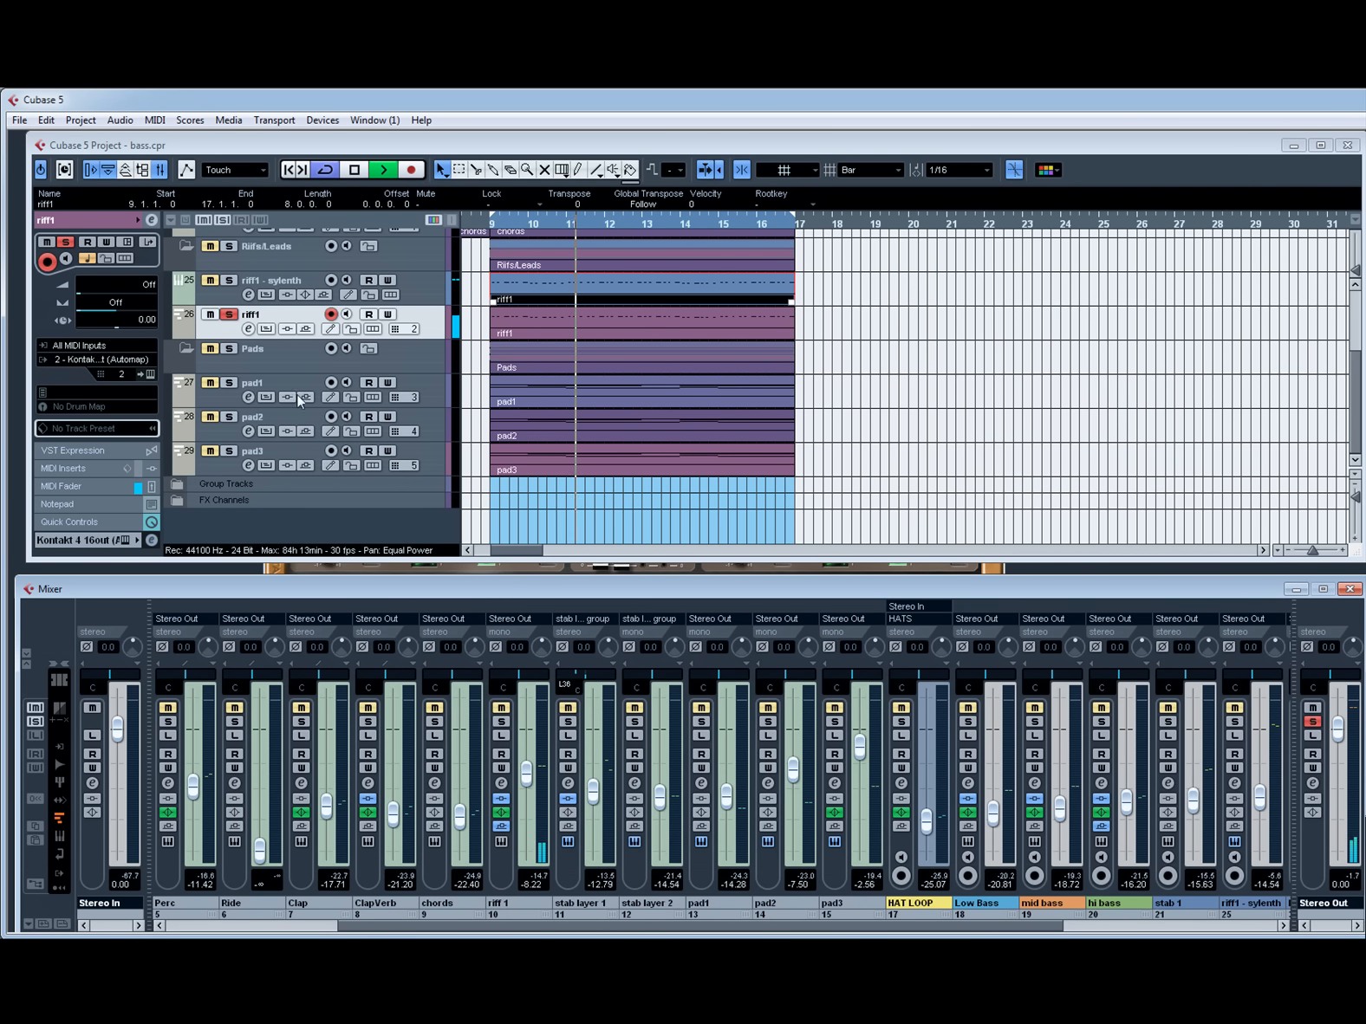
left_click(213, 317)
left_click(215, 281)
left_click(233, 293)
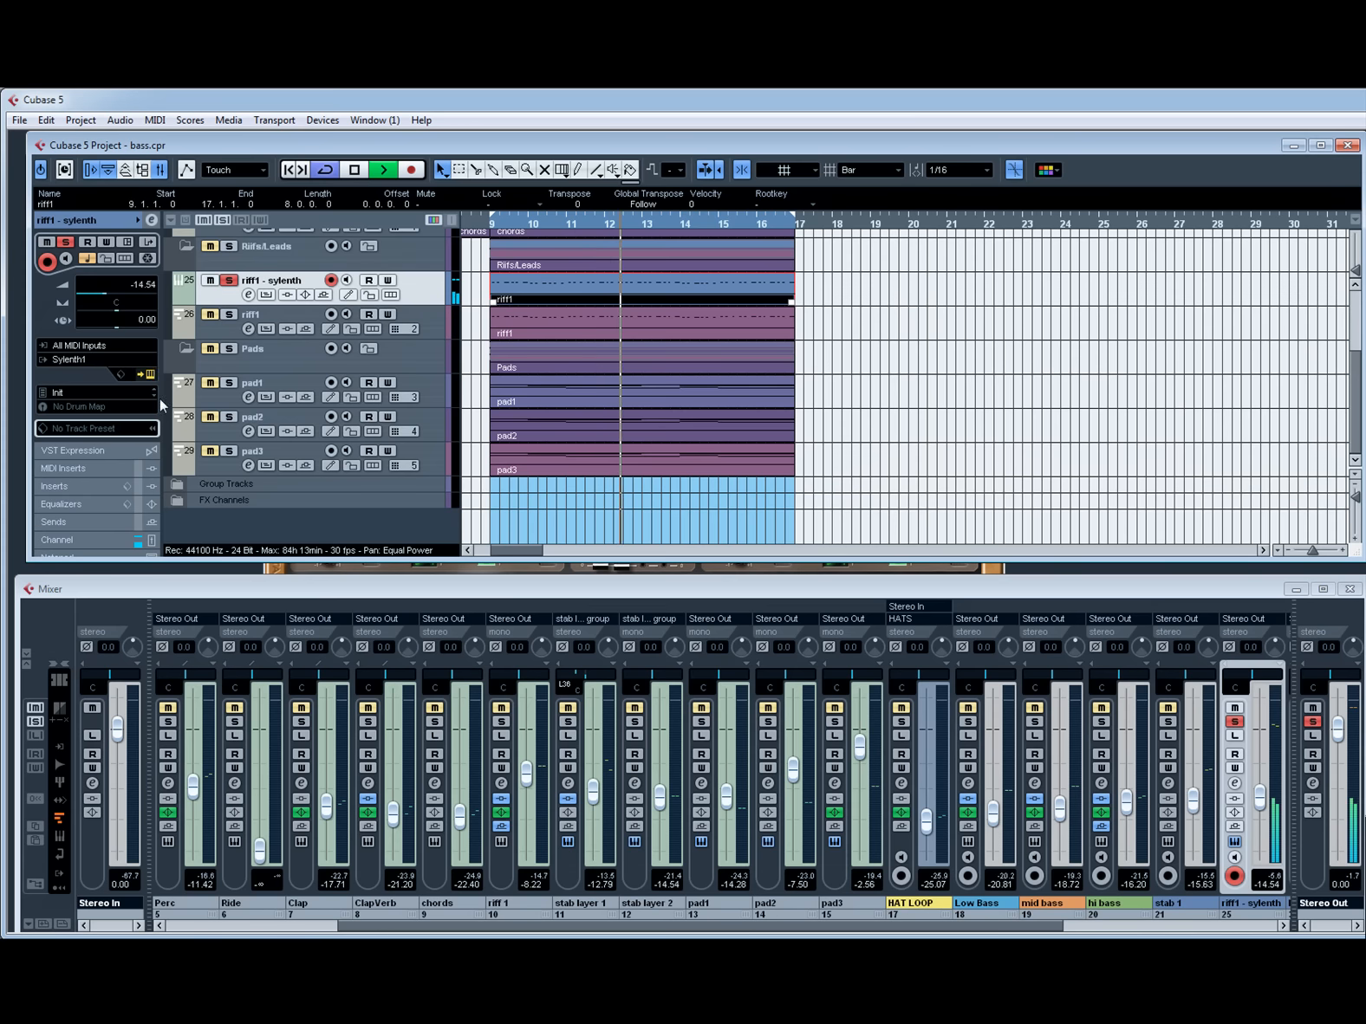
Open the Sylenth1 instrument editor for the riff1 - sylenth track and restart playback.
left_click(152, 374)
left_click(152, 375)
key("space")
left_click_drag(513, 435, 752, 374)
key("space")
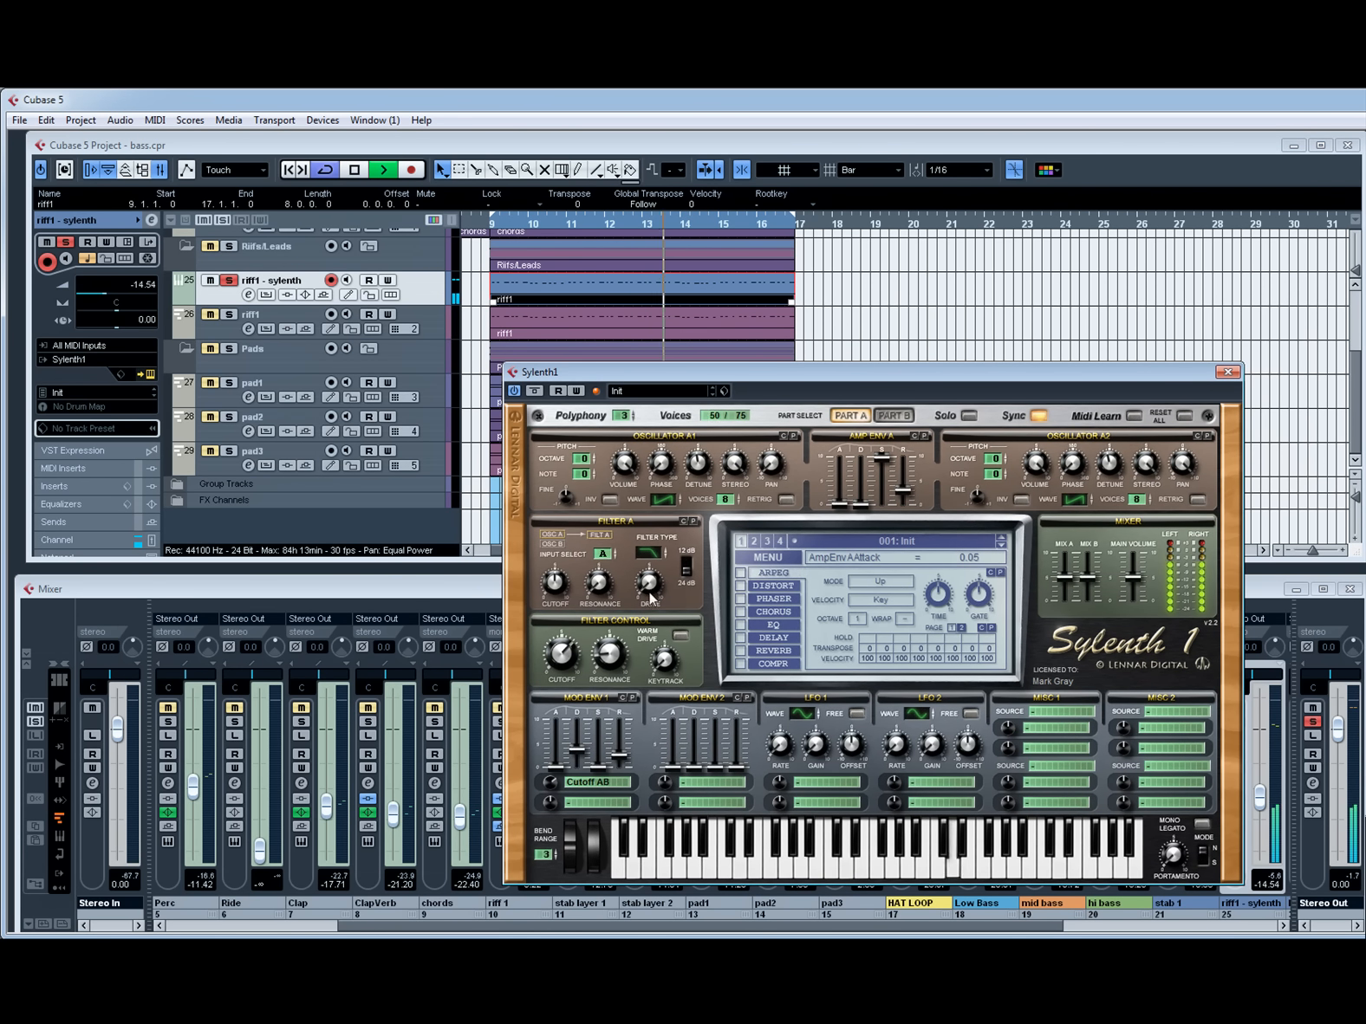
Sweep the Filter Control cutoff while the riff plays and bring it down to 99.98 Hz.
key("space")
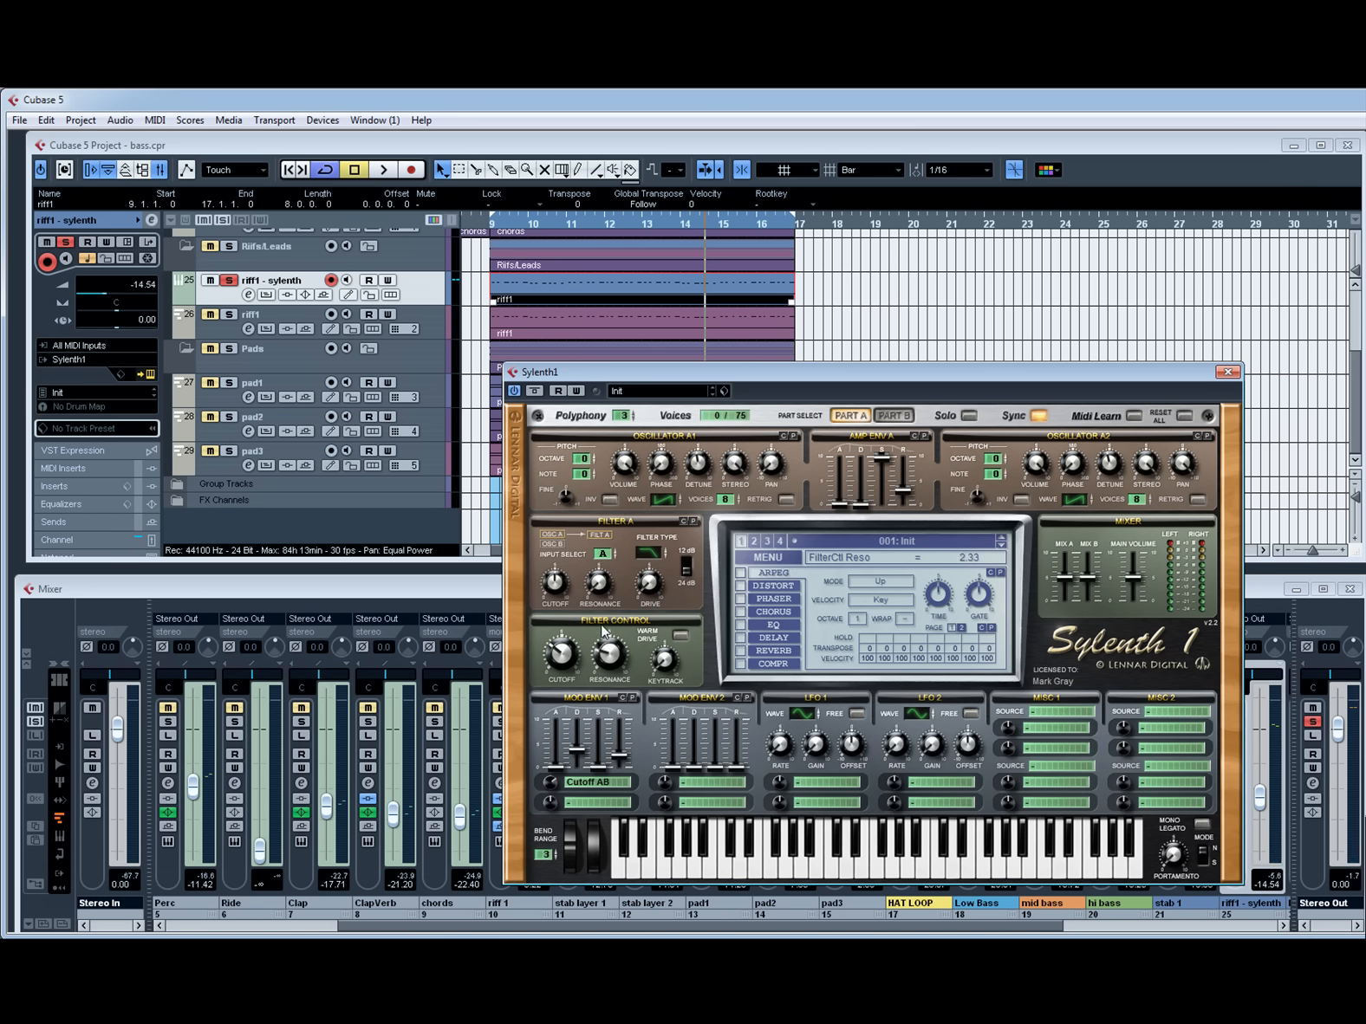
key("space")
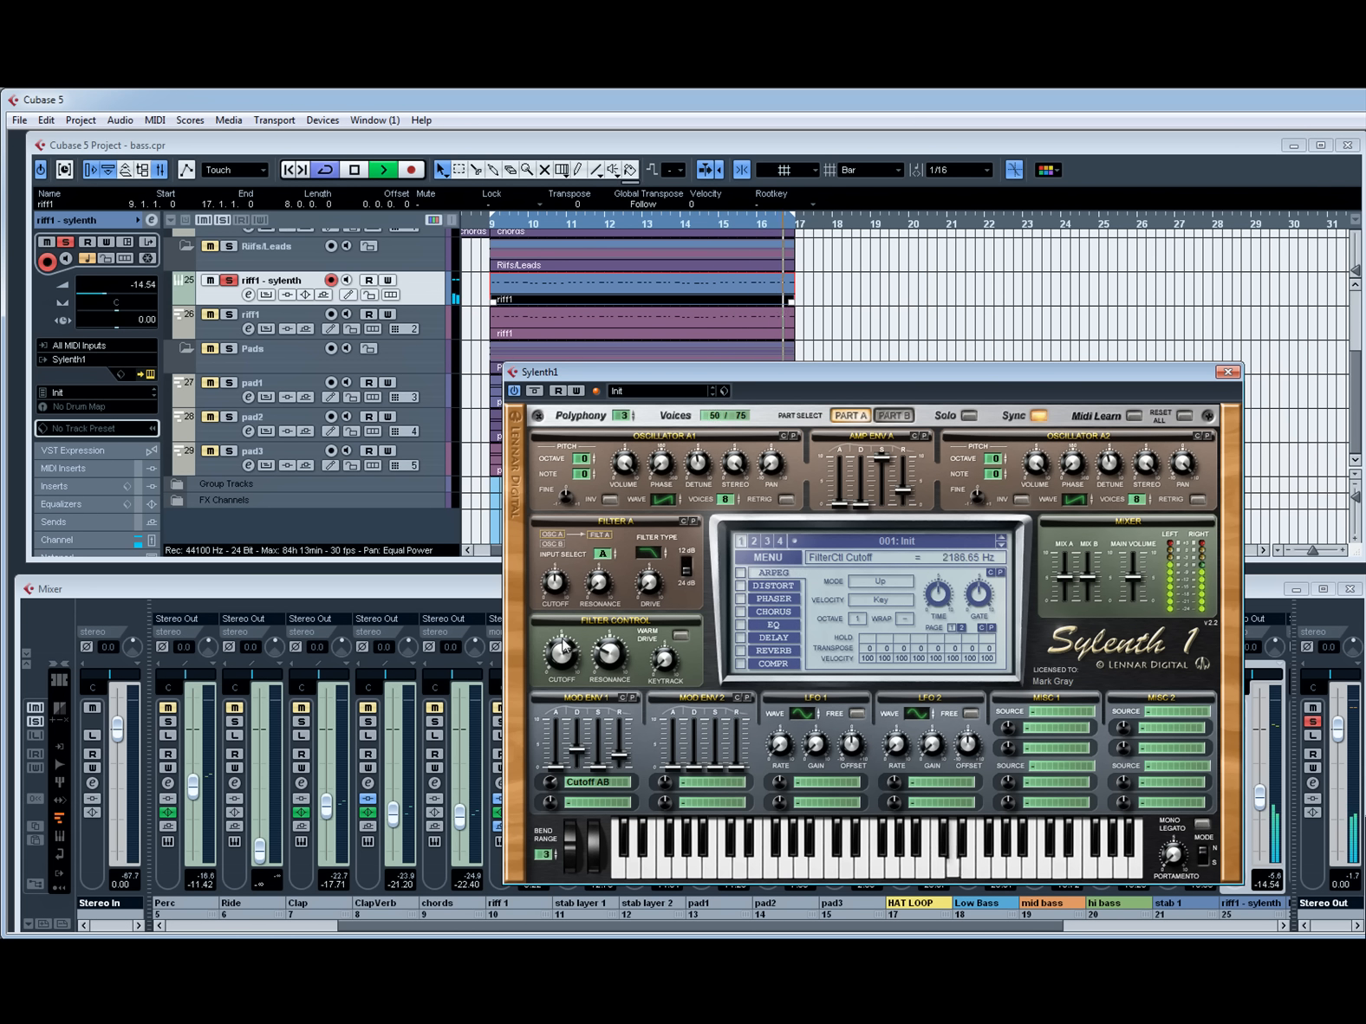
key("space")
left_click_drag(765, 382, 579, 351)
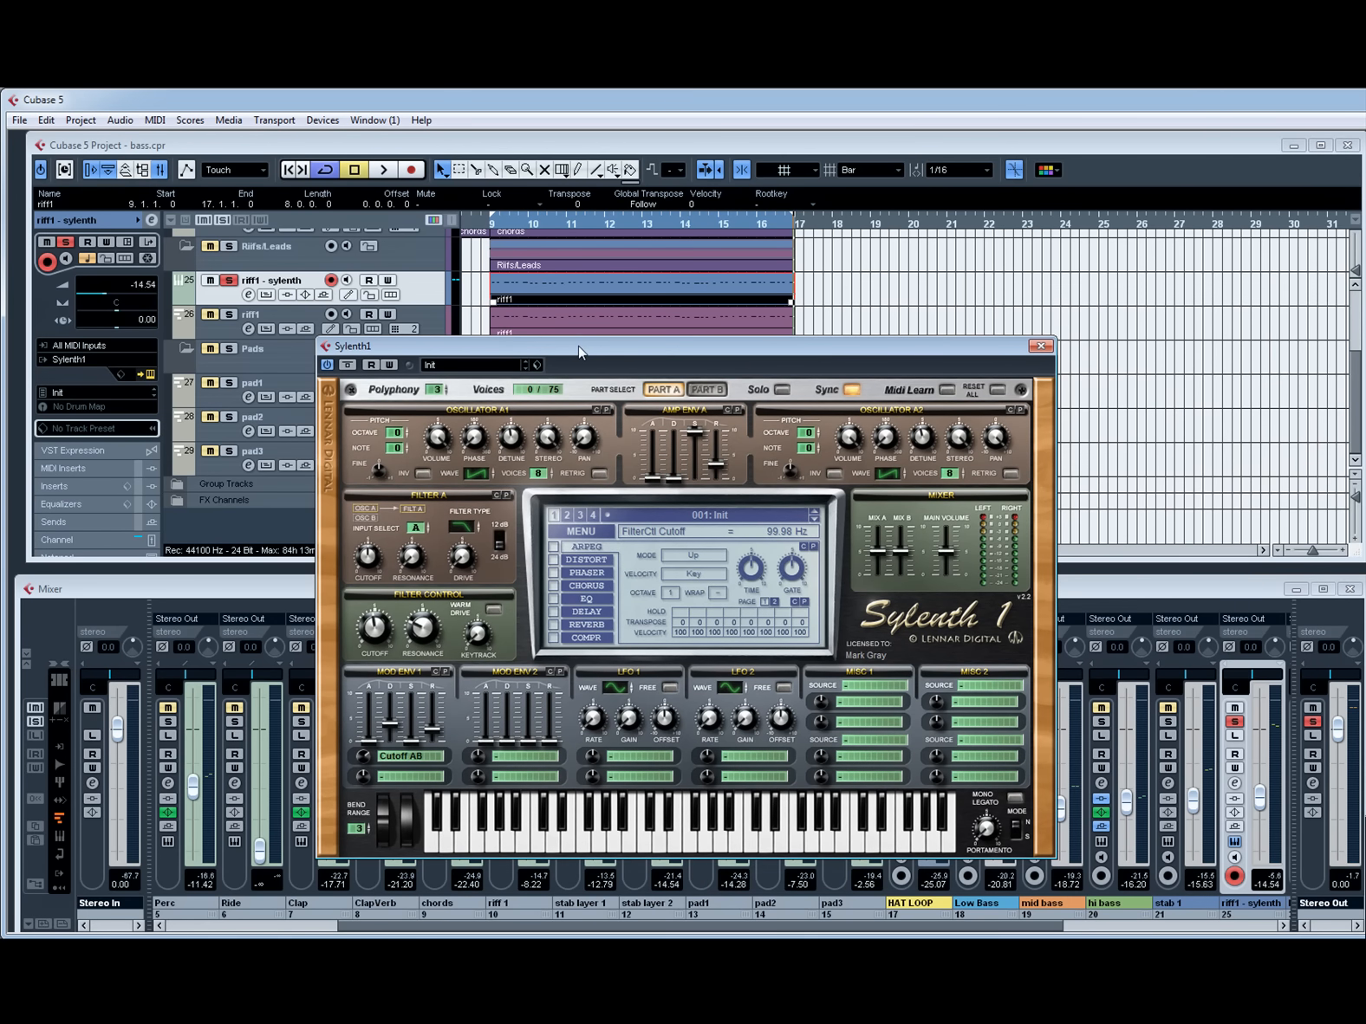
Enable the reverb effect and set its size to 5.21 while the riff plays.
left_click(581, 626)
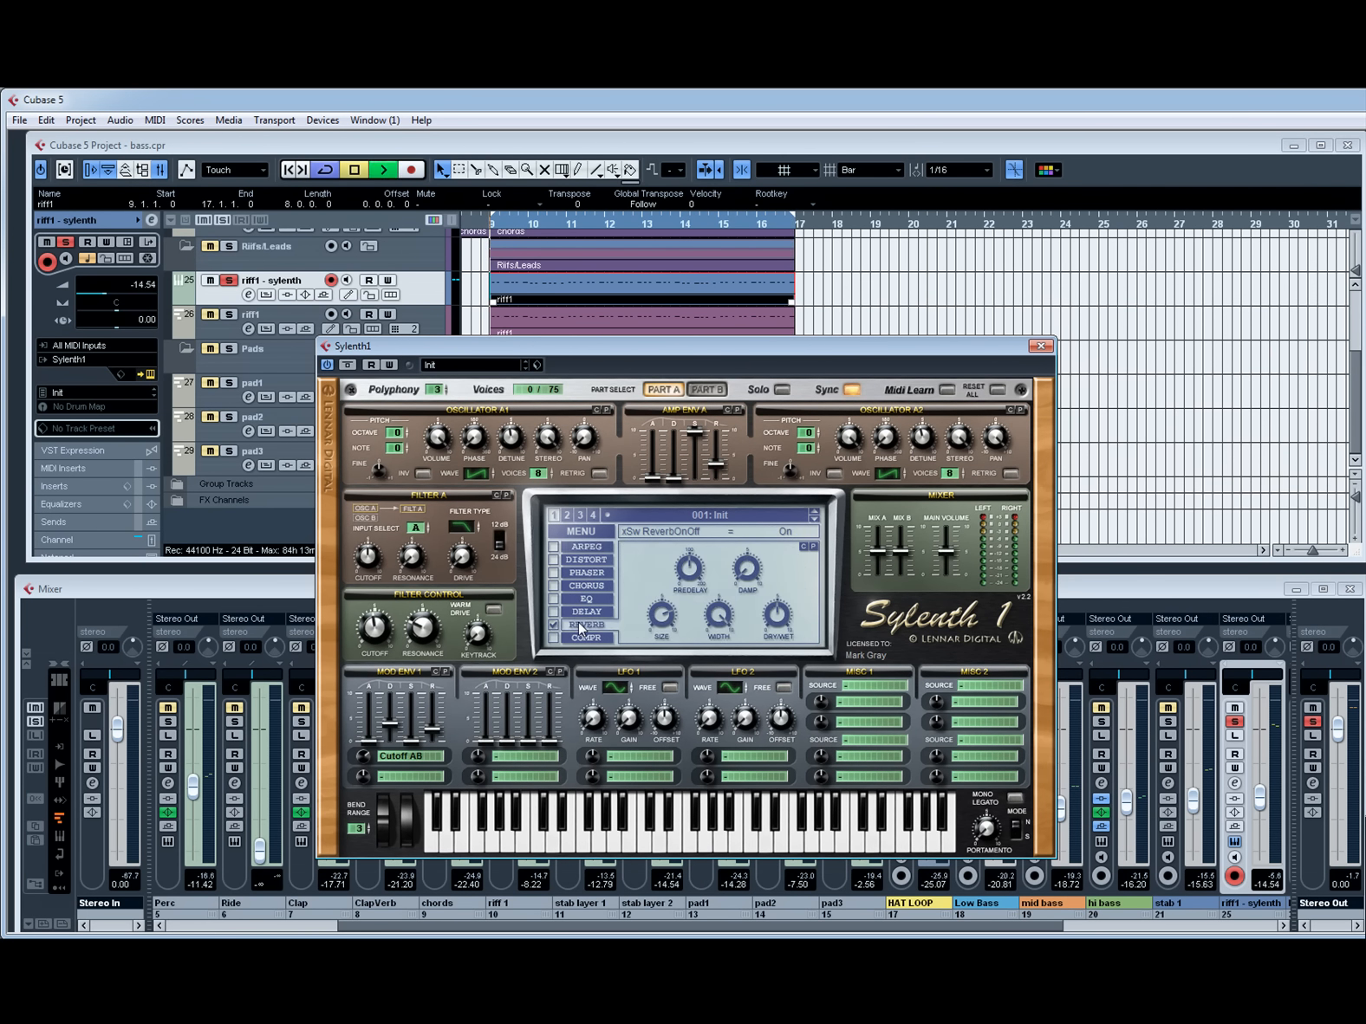
key("space")
left_click_drag(659, 619, 660, 626)
left_click(775, 619)
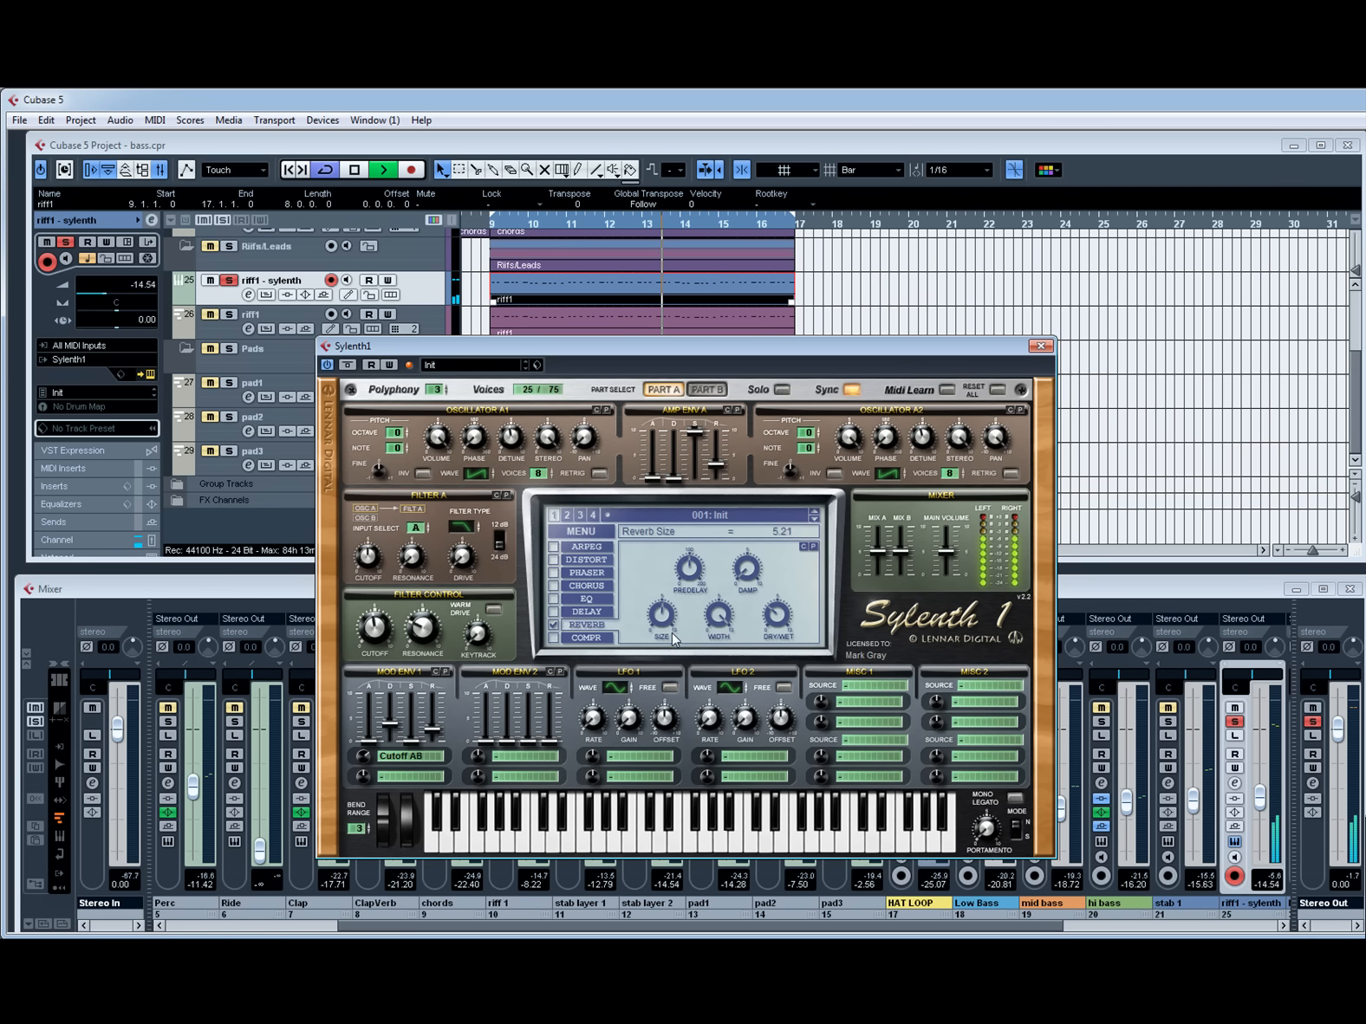
Adjust the reverb predelay, set the size to 5.88 and the dry/wet mix to 38.10 %.
left_click_drag(690, 573, 688, 621)
left_click(745, 582)
left_click_drag(696, 570, 696, 559)
left_click(668, 617)
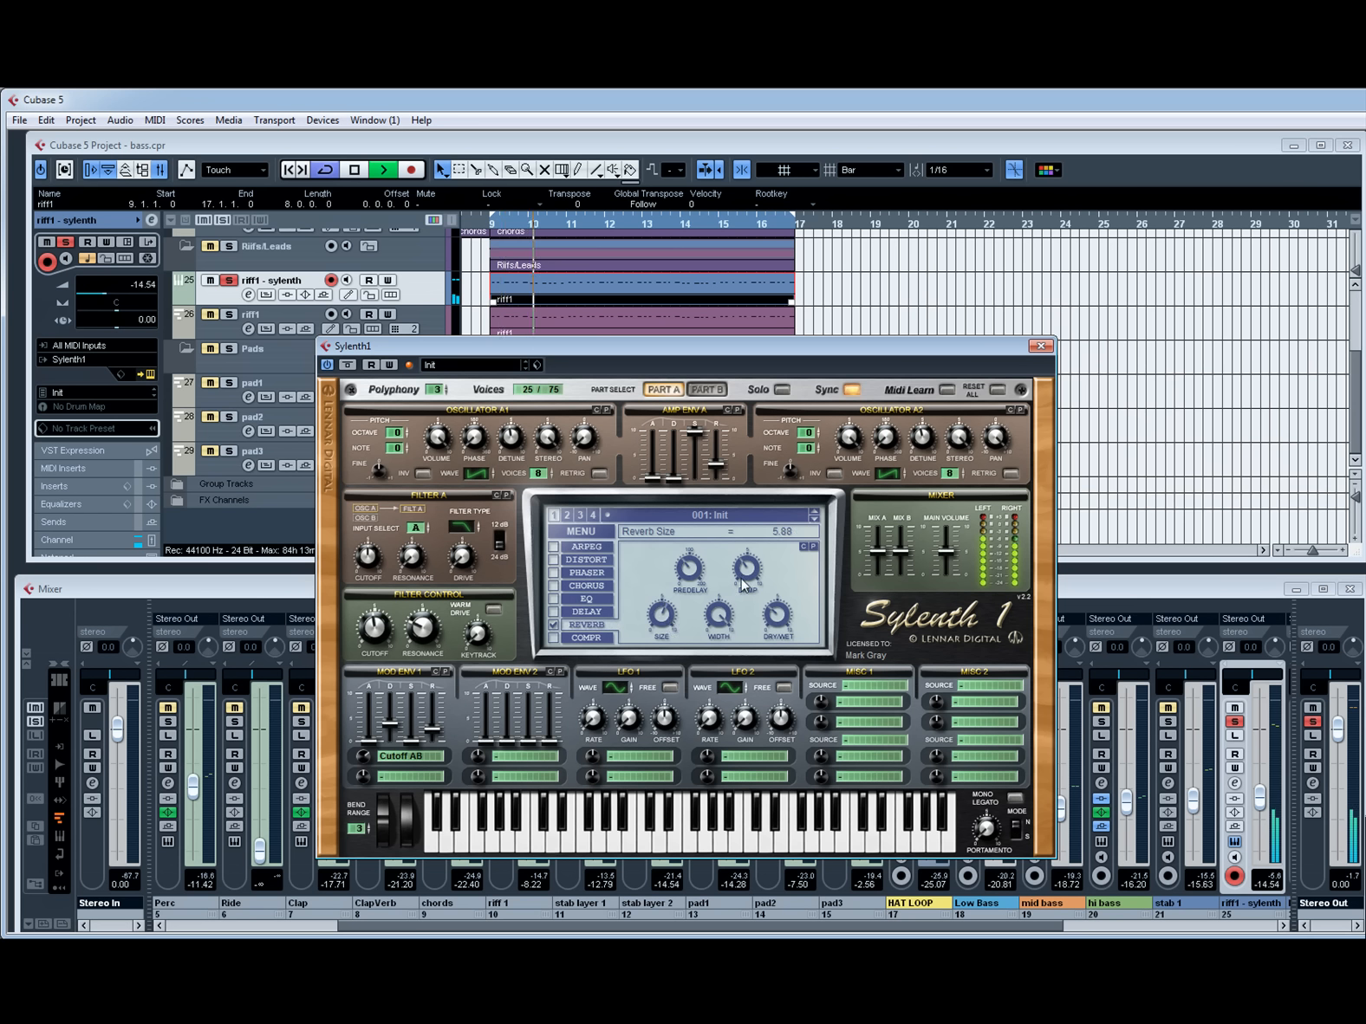
left_click(778, 615)
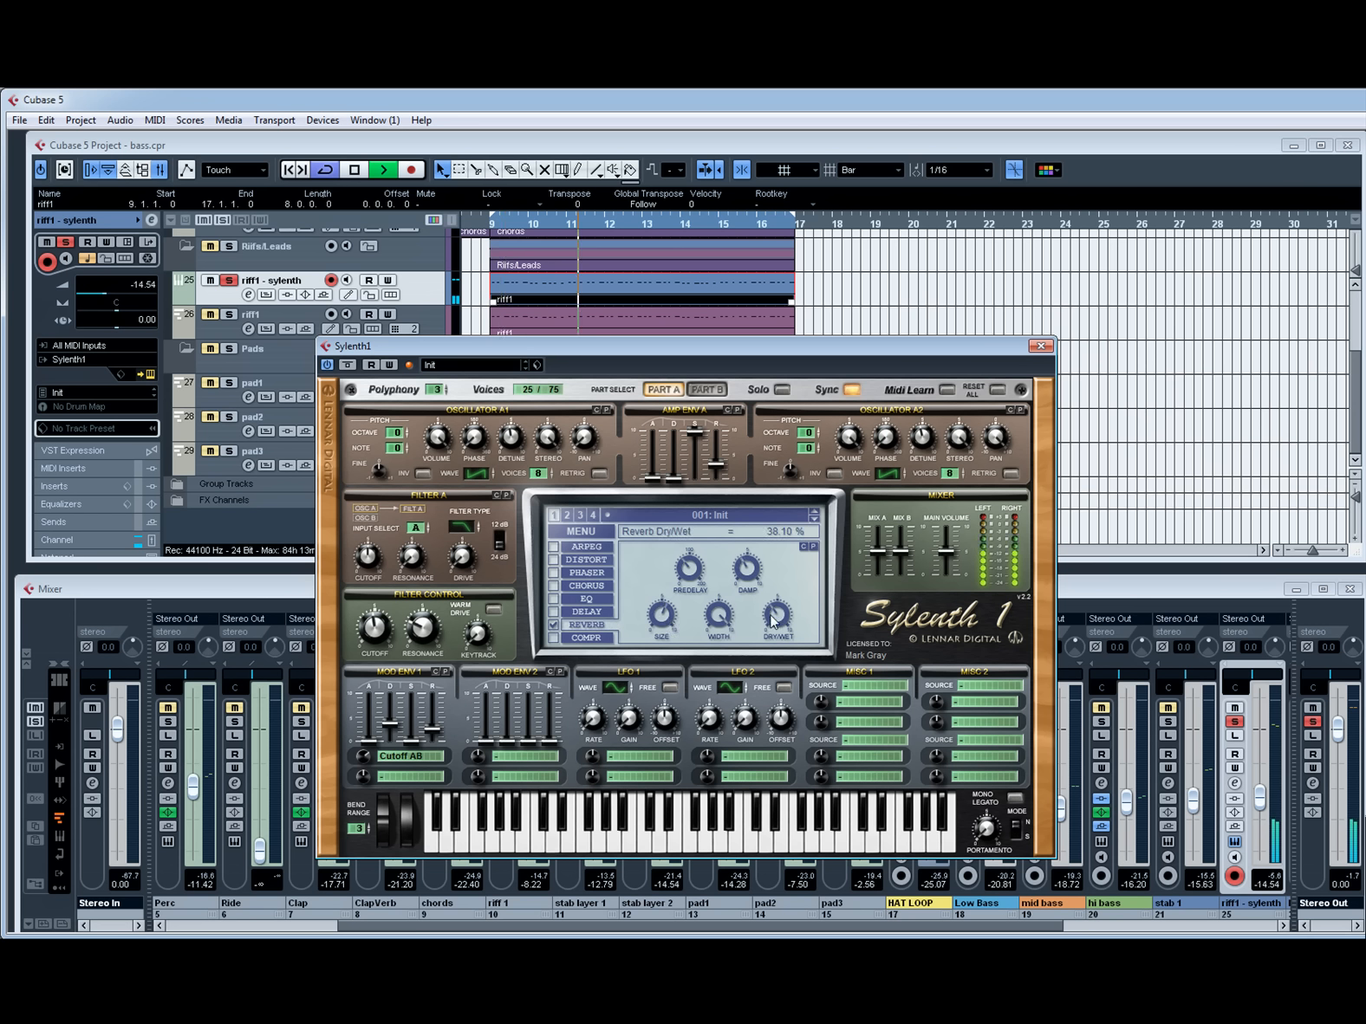
Adjust the reverb width, set the size to 3.60 and the damp to 4.29, and stop playback.
left_click(718, 614)
left_click_drag(718, 704, 718, 656)
left_click(660, 623)
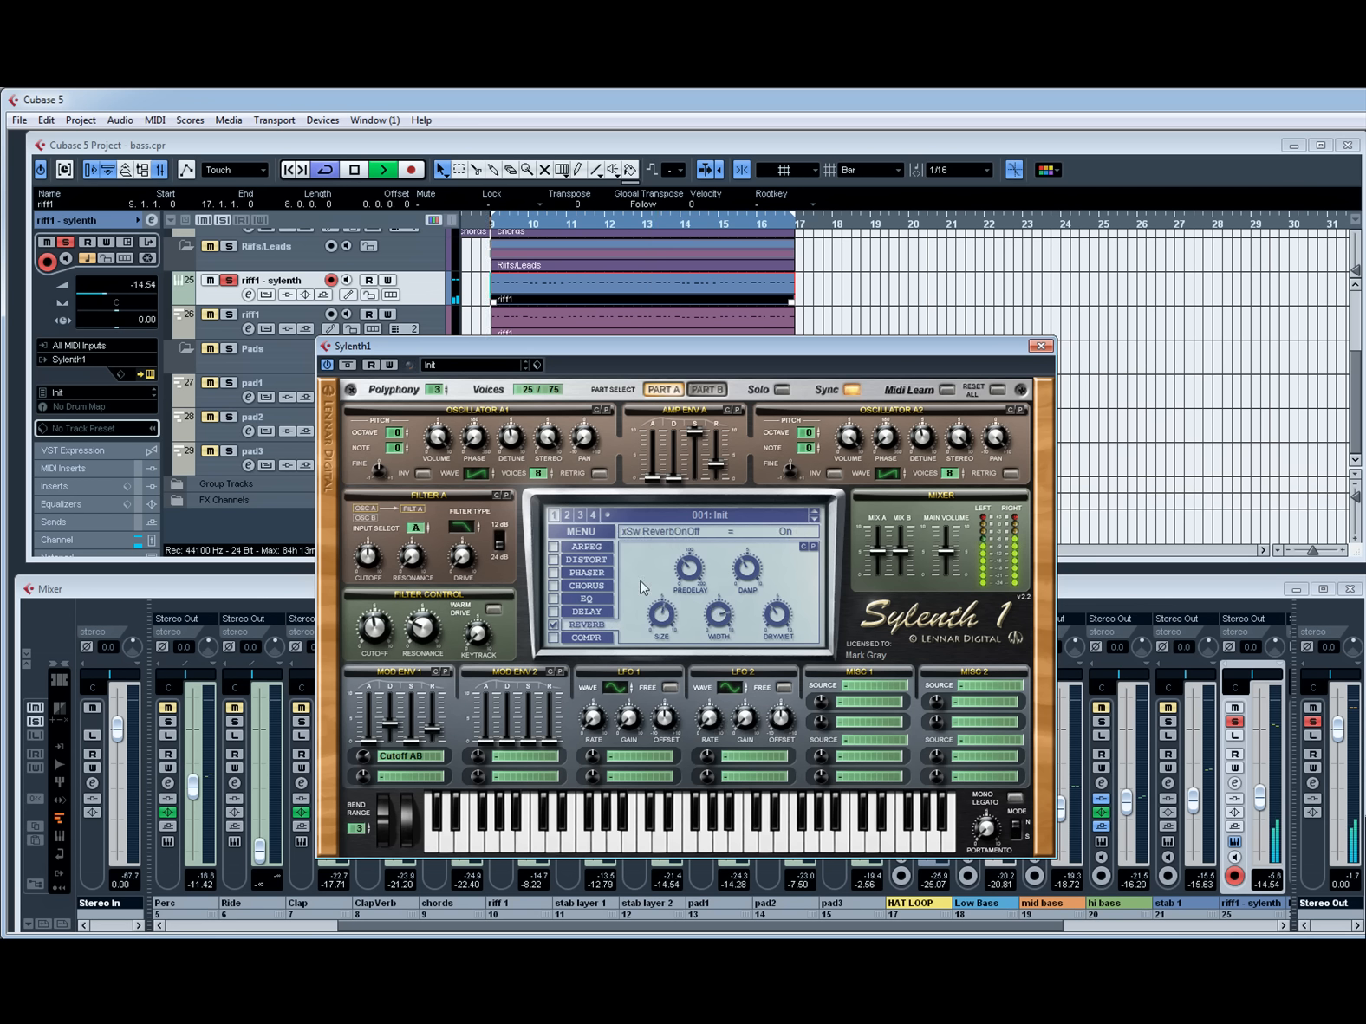
left_click(745, 575)
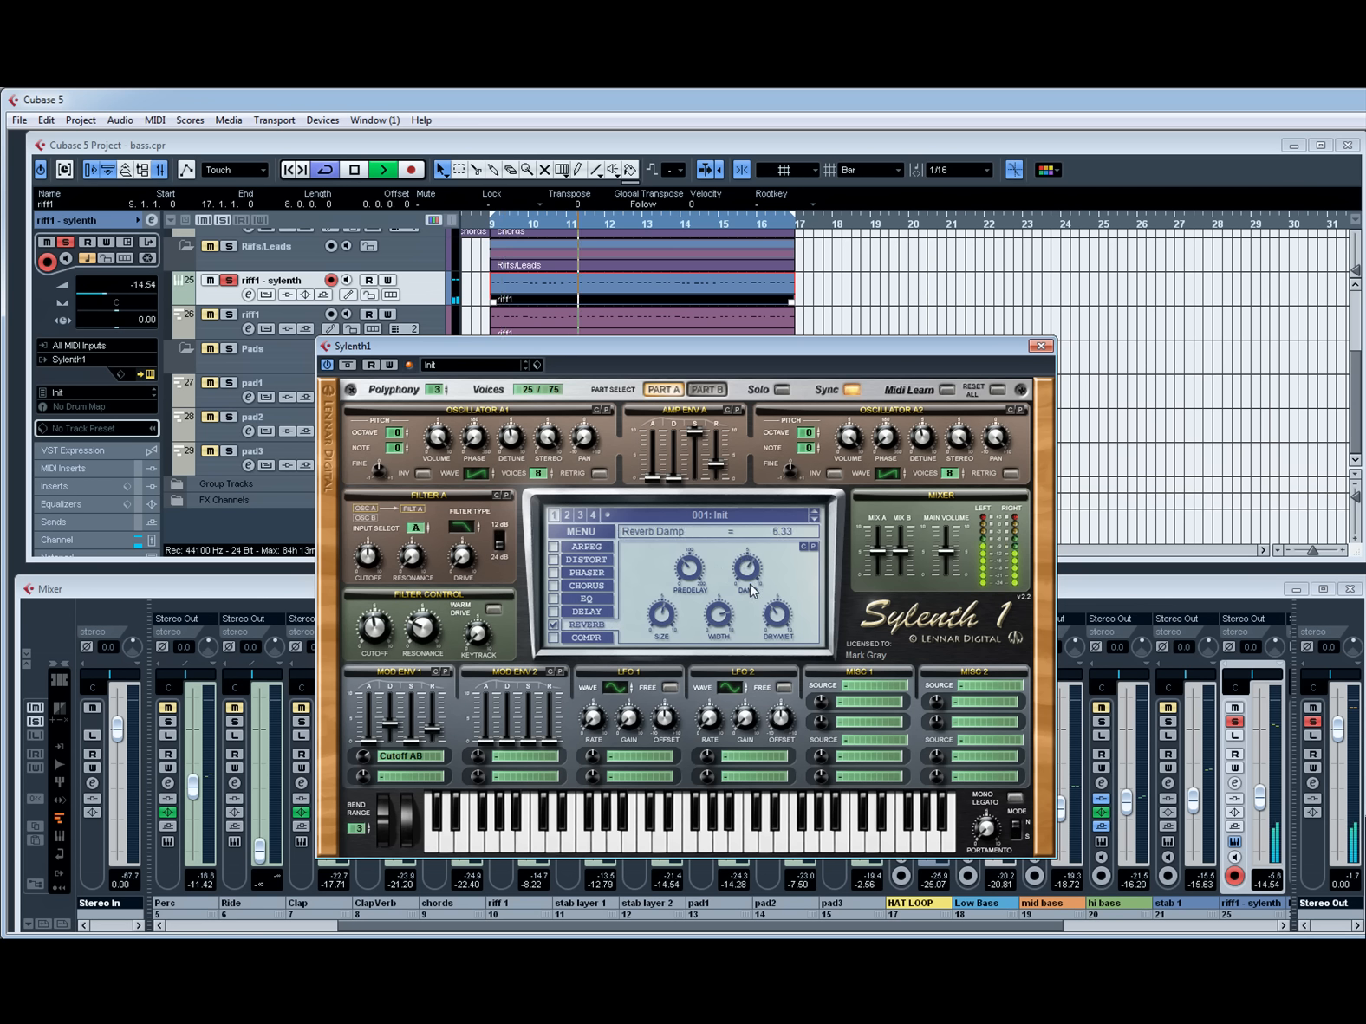
left_click(664, 617)
left_click_drag(665, 637, 664, 647)
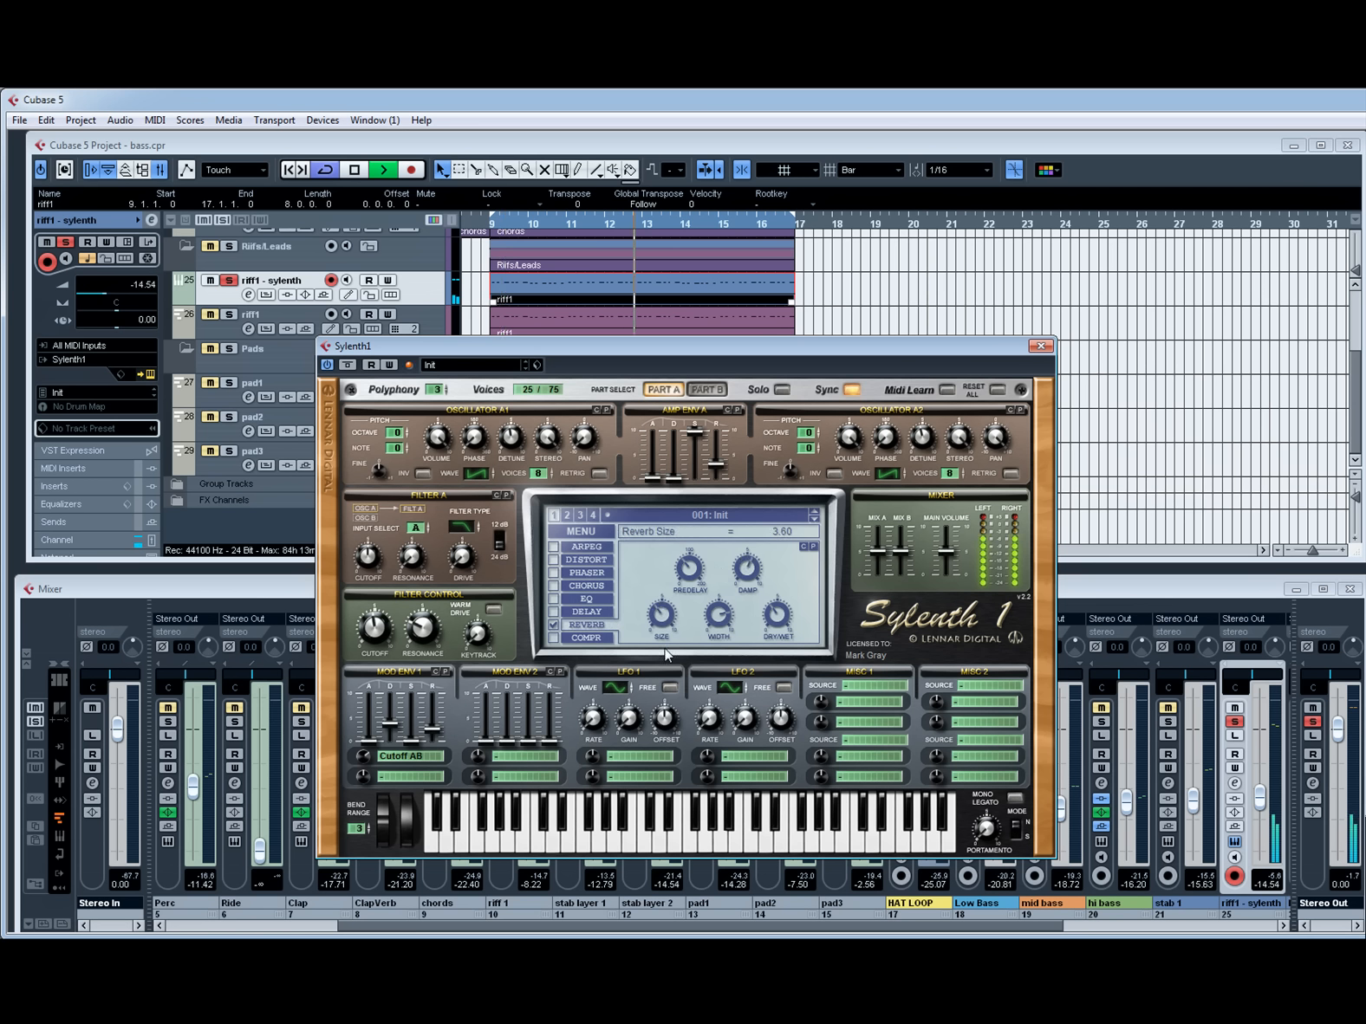
left_click(716, 631)
left_click_drag(746, 576, 742, 598)
key("space")
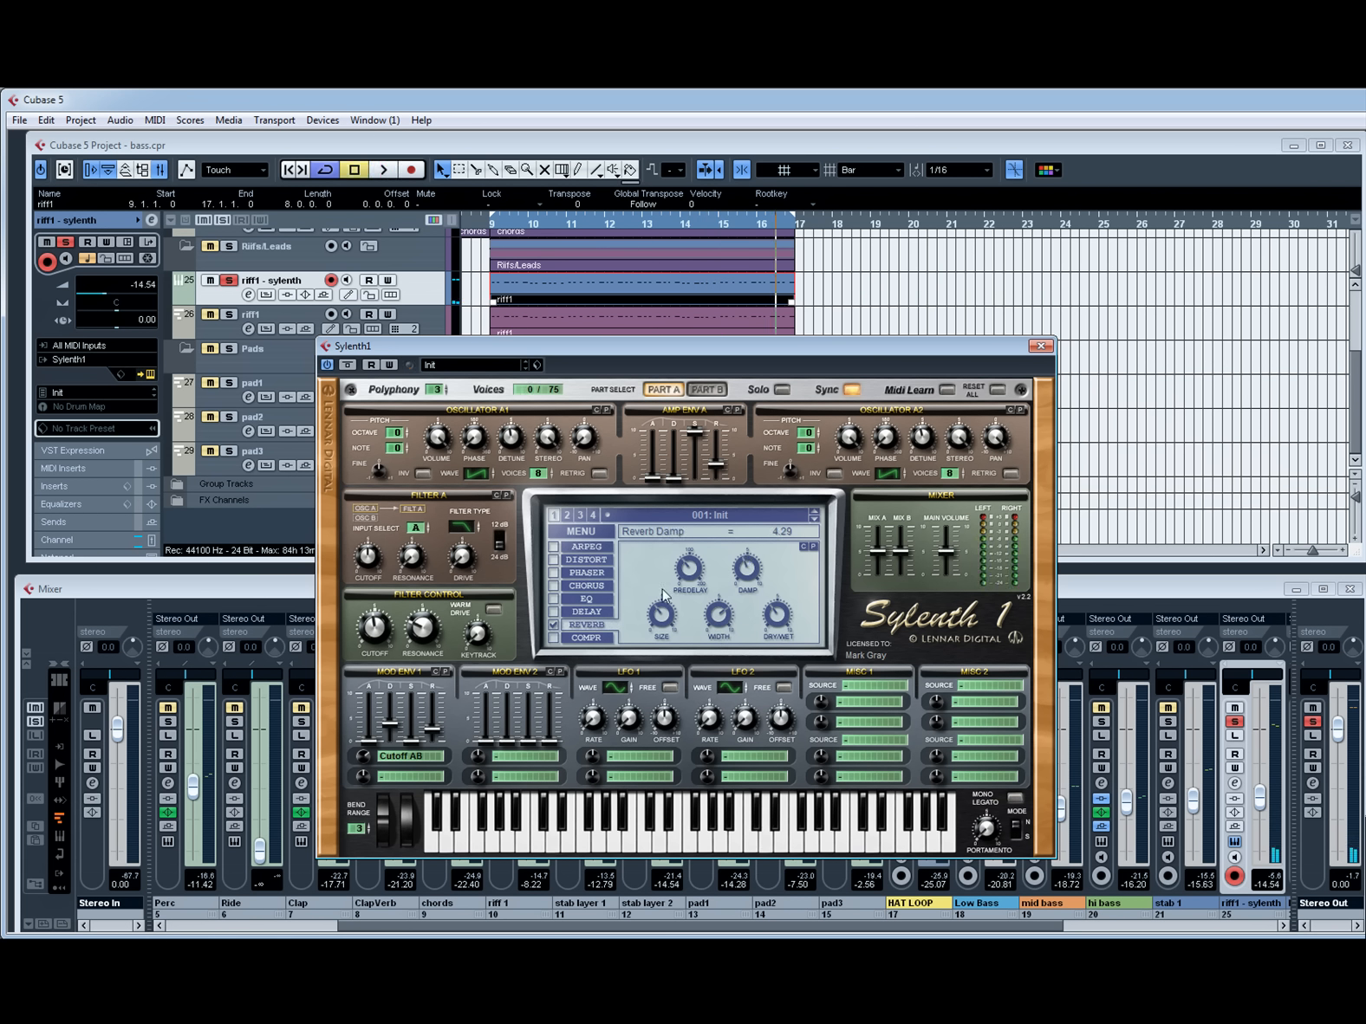
Enable the delay effect and compare the playing riff with ping pong off and on.
left_click(586, 612)
key("space")
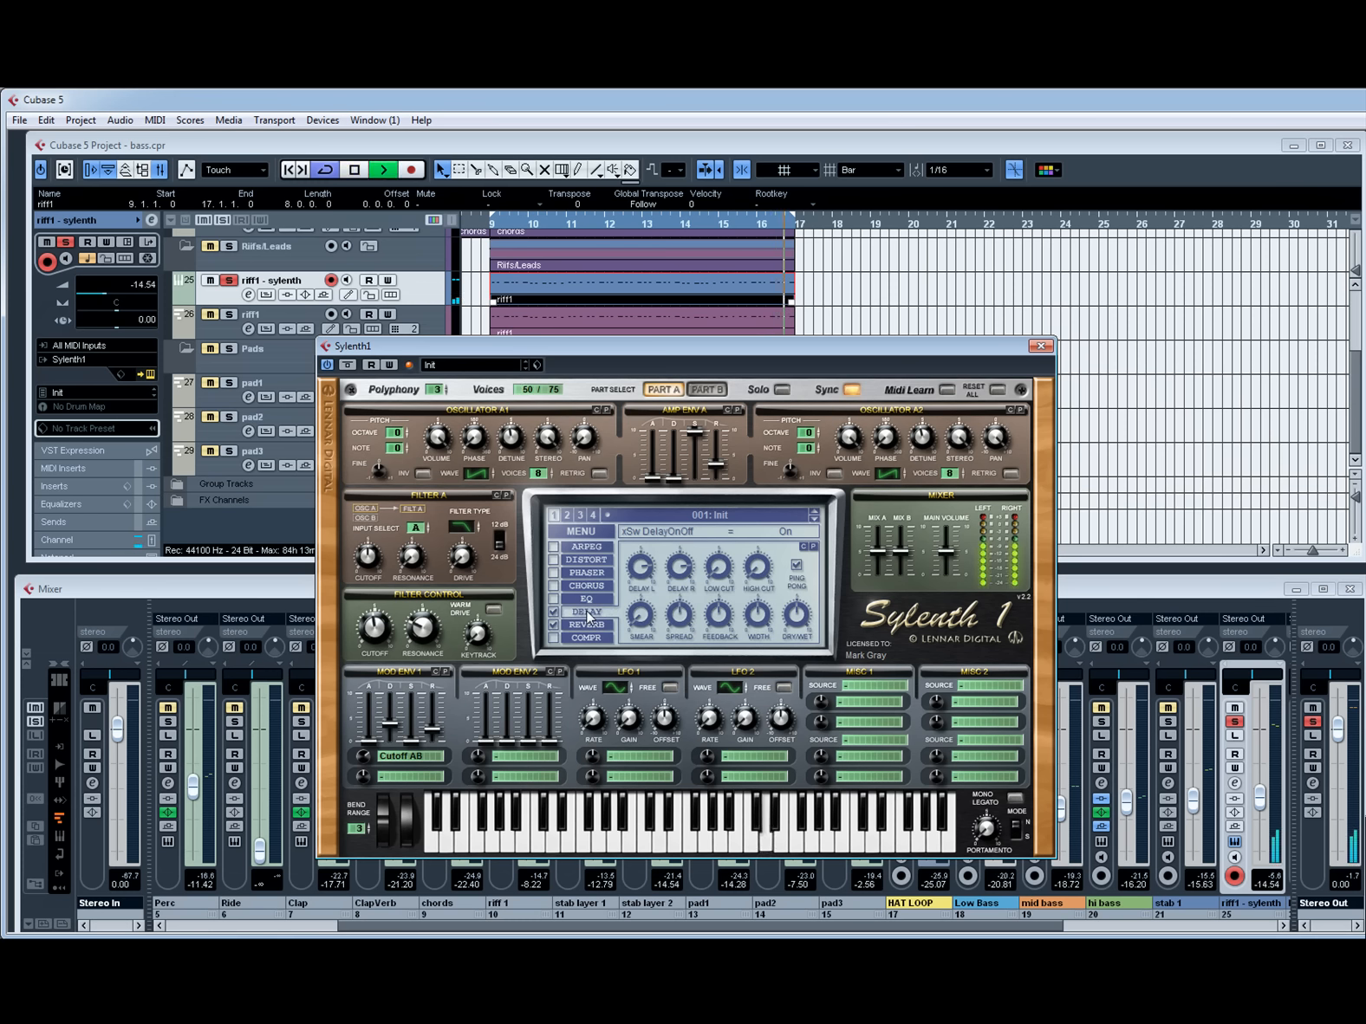
left_click(797, 566)
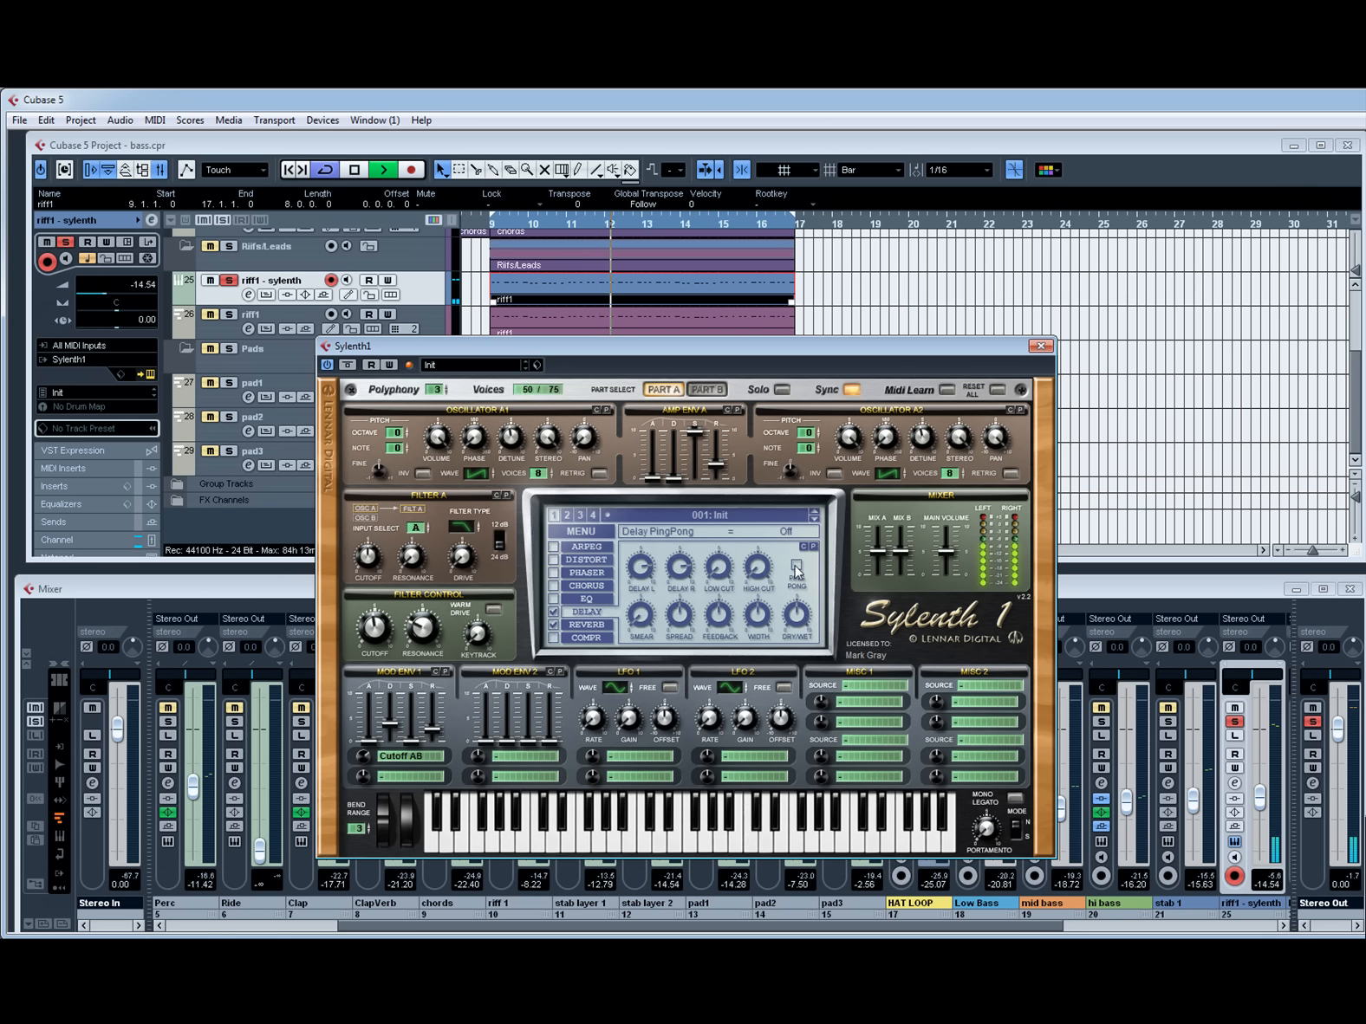
left_click(797, 566)
Set the delay's left time to 1/4T, low cut to 153.73 Hz and high cut to 21120 Hz.
key("space")
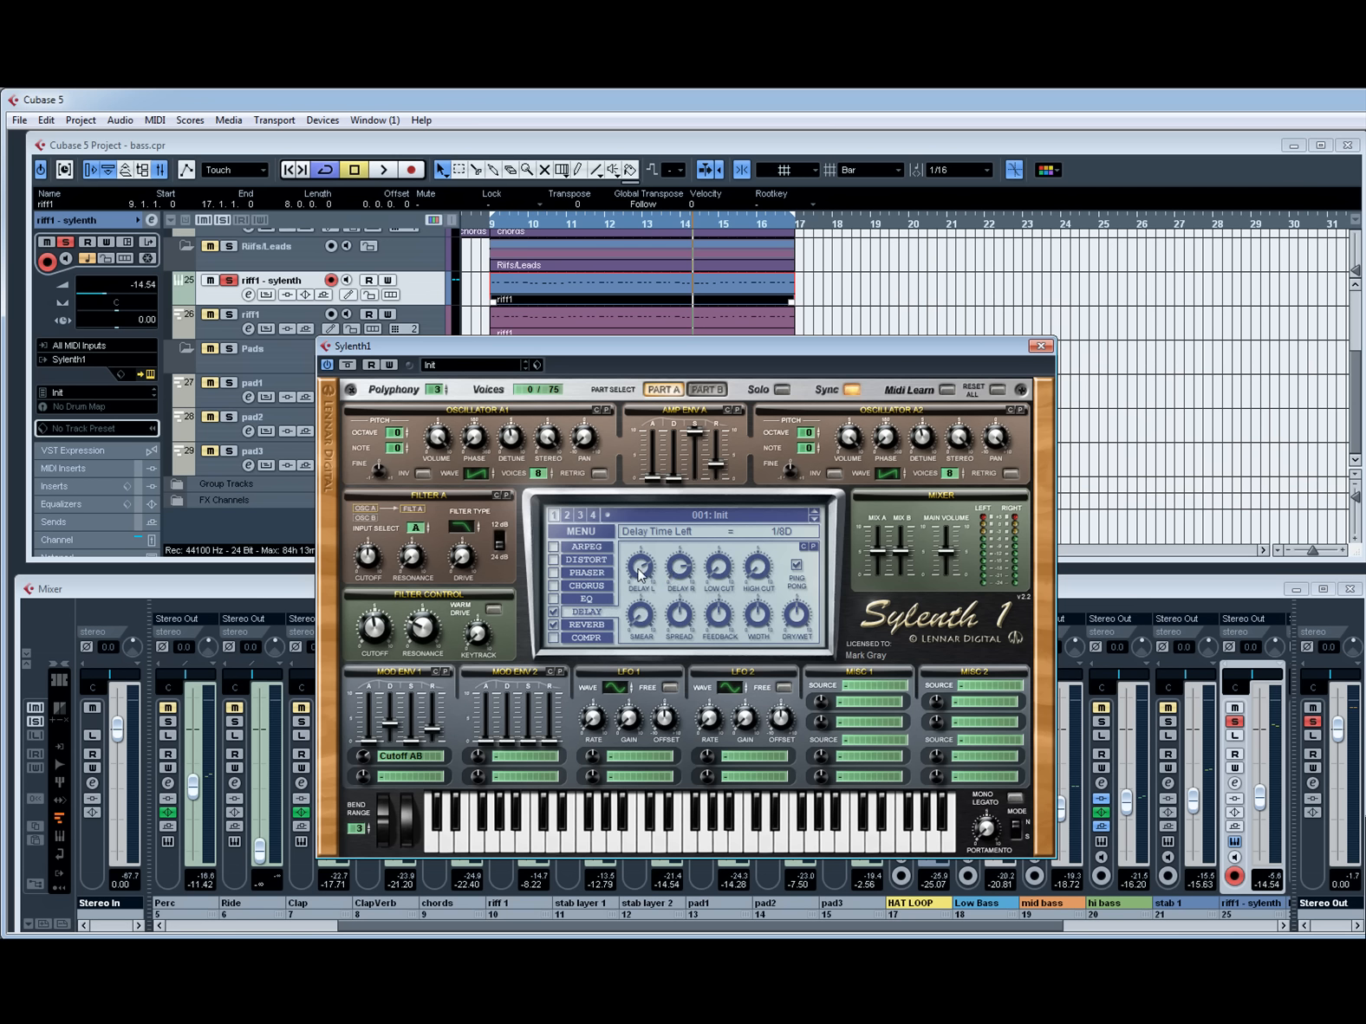
key("space")
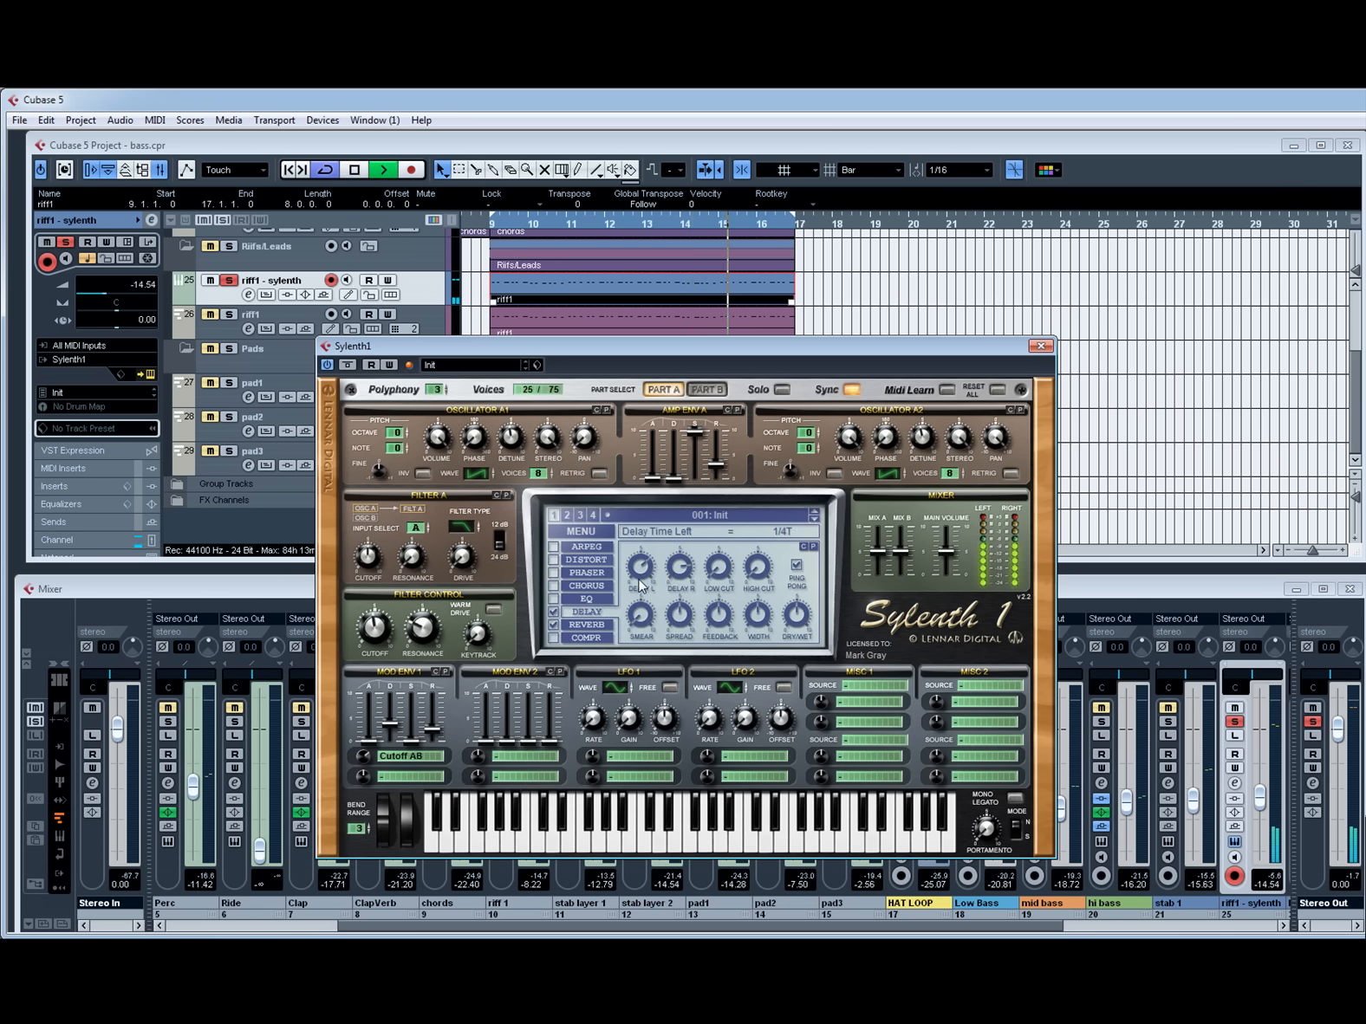
left_click_drag(683, 593, 688, 639)
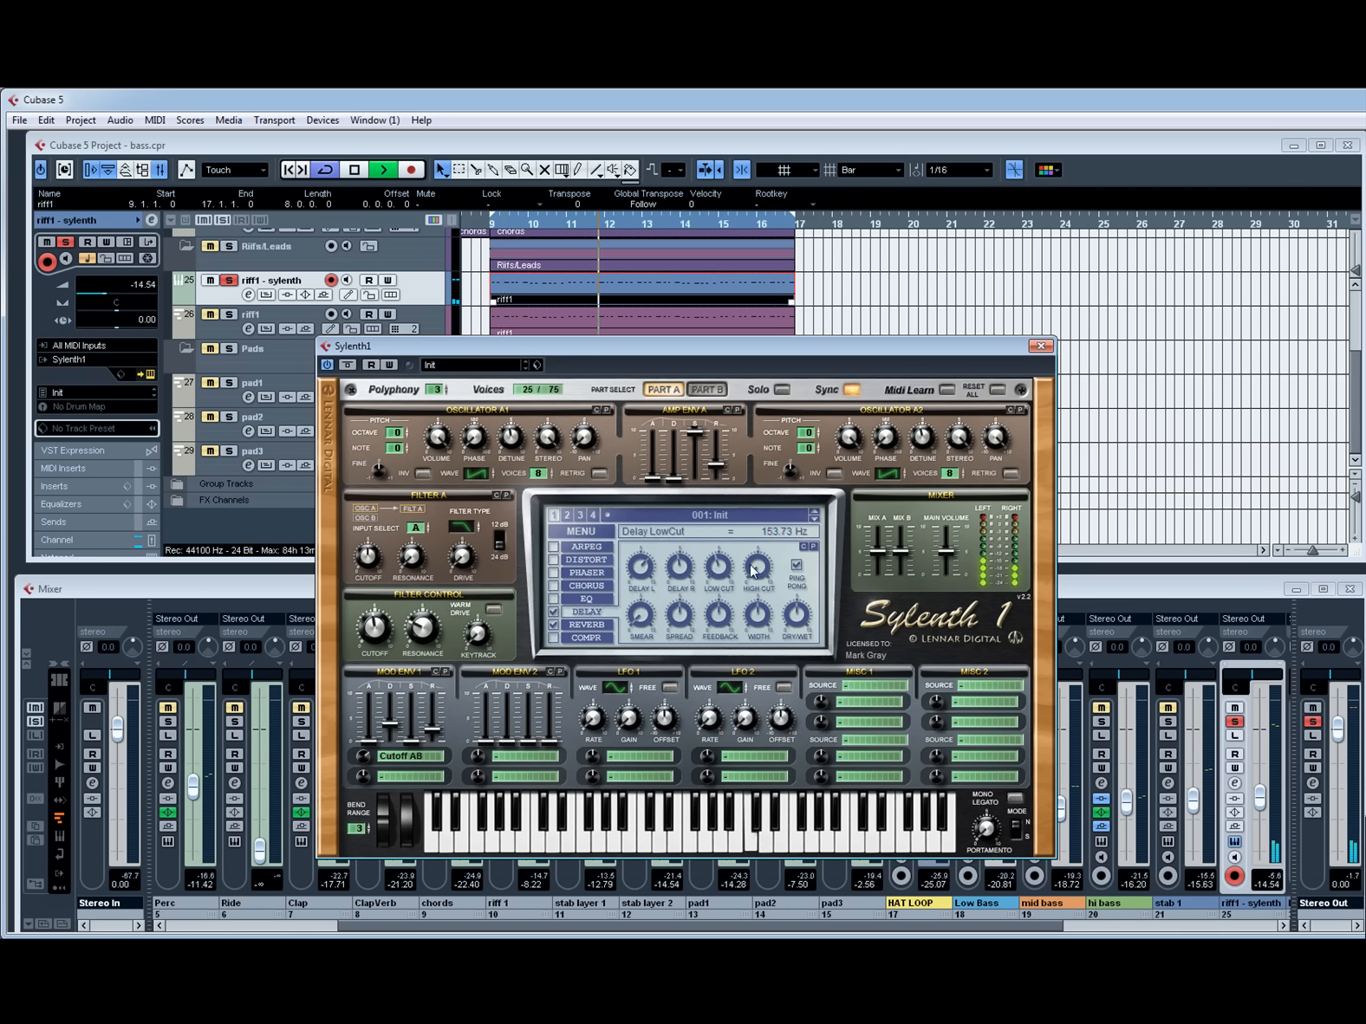
left_click_drag(767, 593, 768, 574)
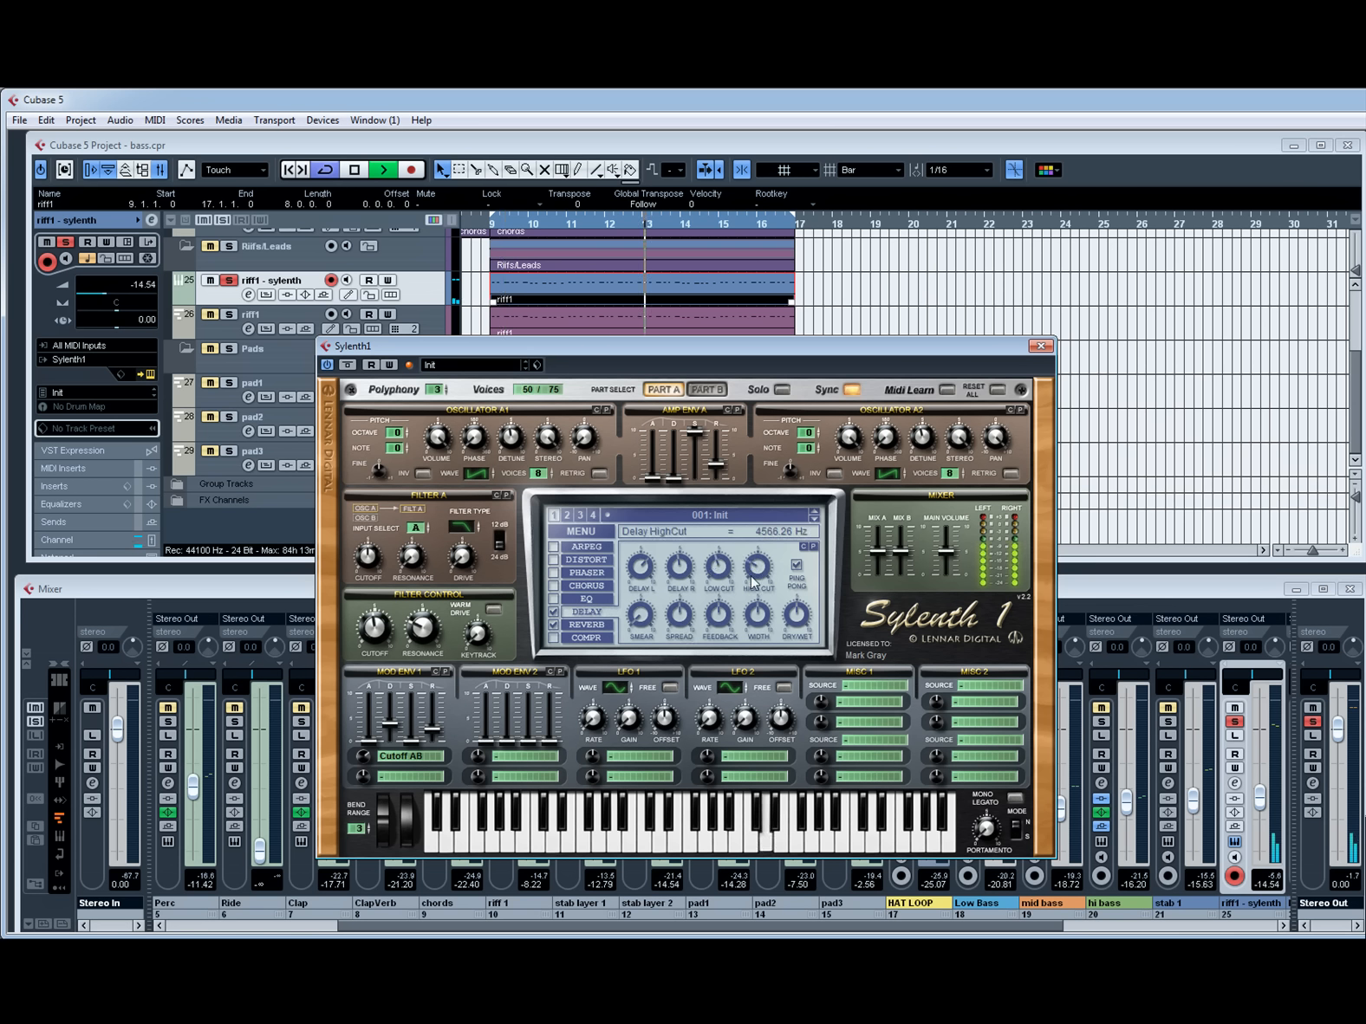
key("space")
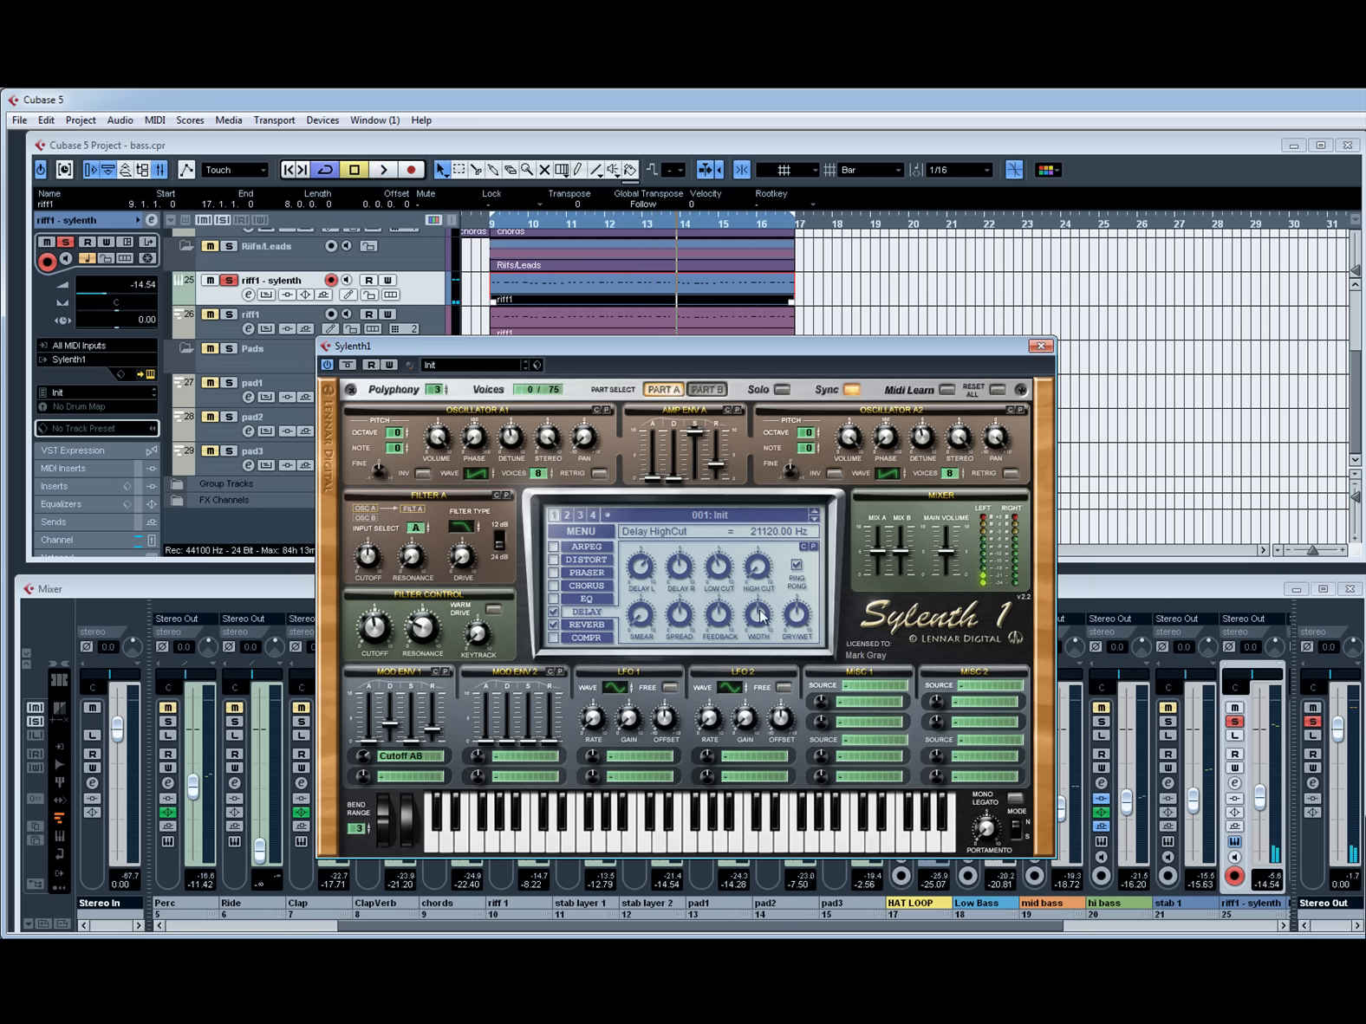
Try different right delay times during playback and settle on 1/4.
key("space")
left_click_drag(686, 573, 688, 576)
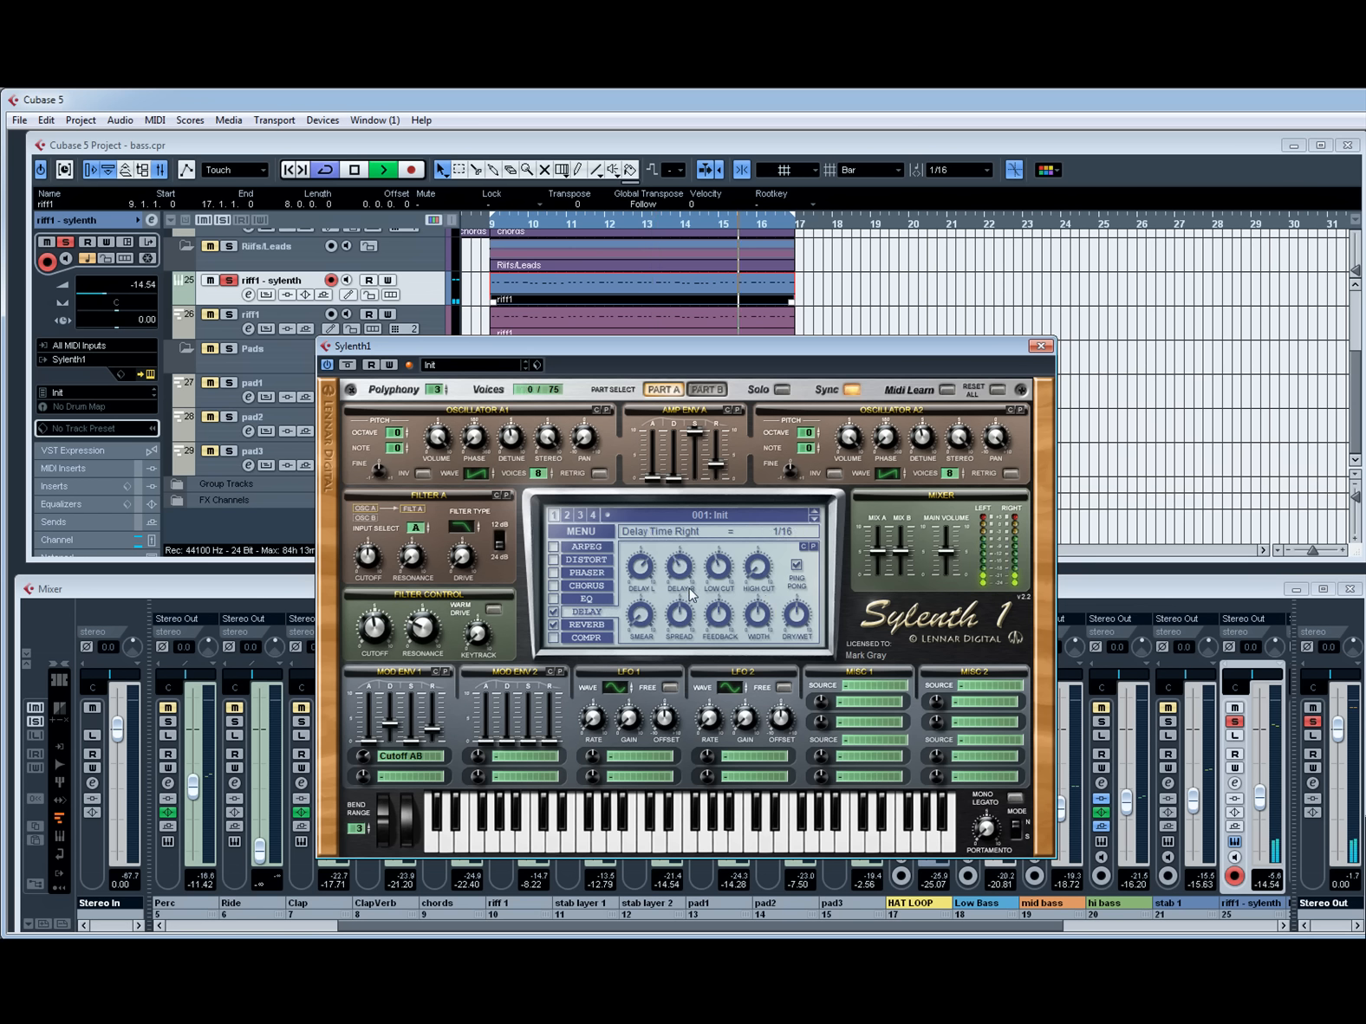
left_click_drag(679, 592, 682, 557)
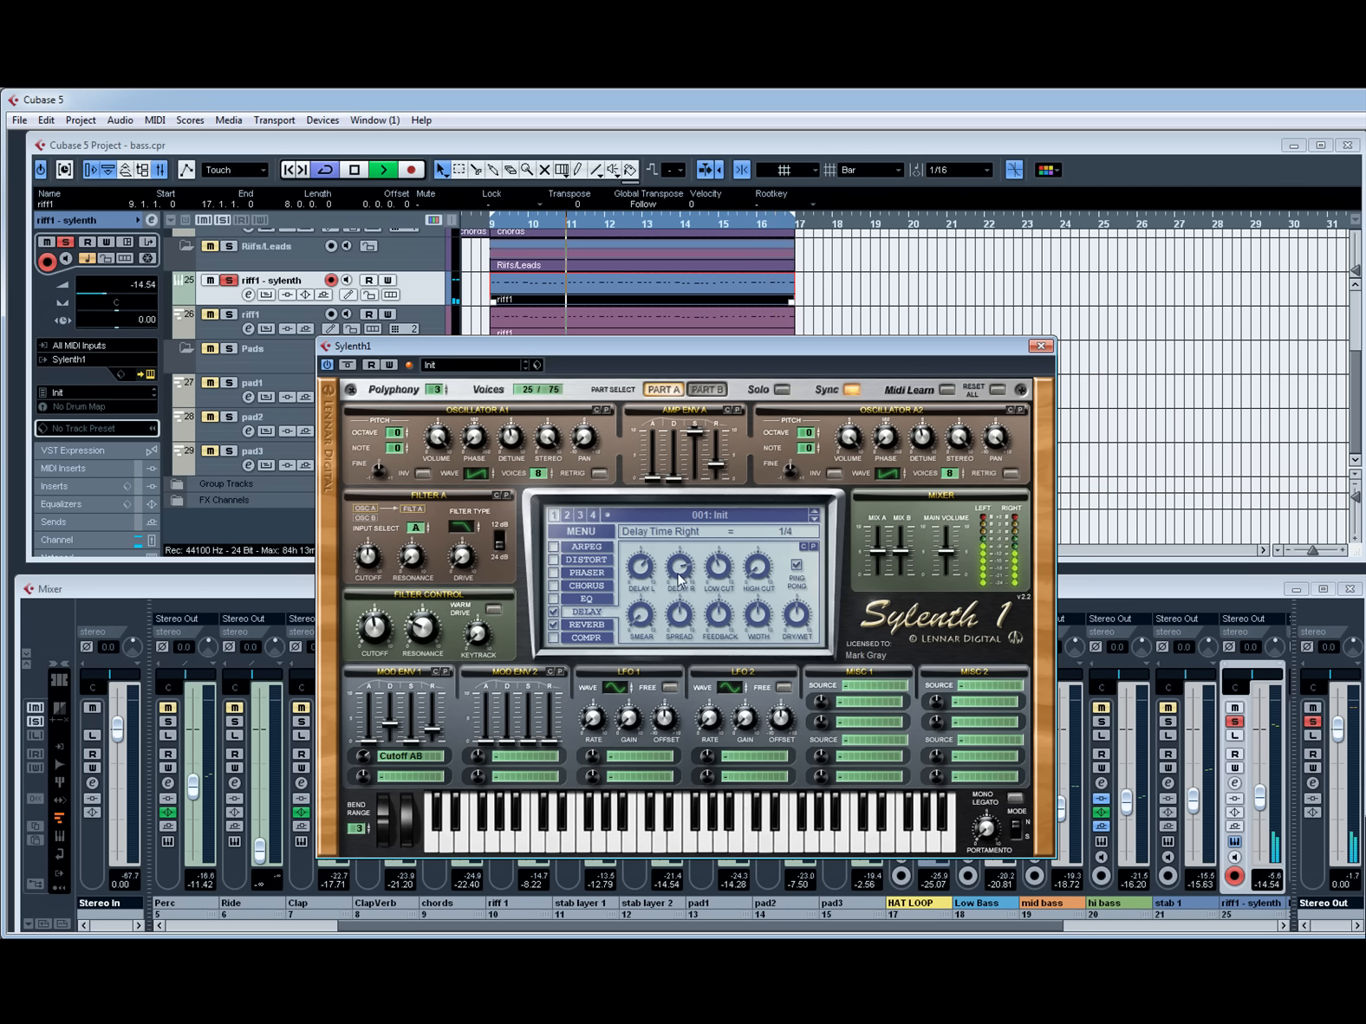
key("space")
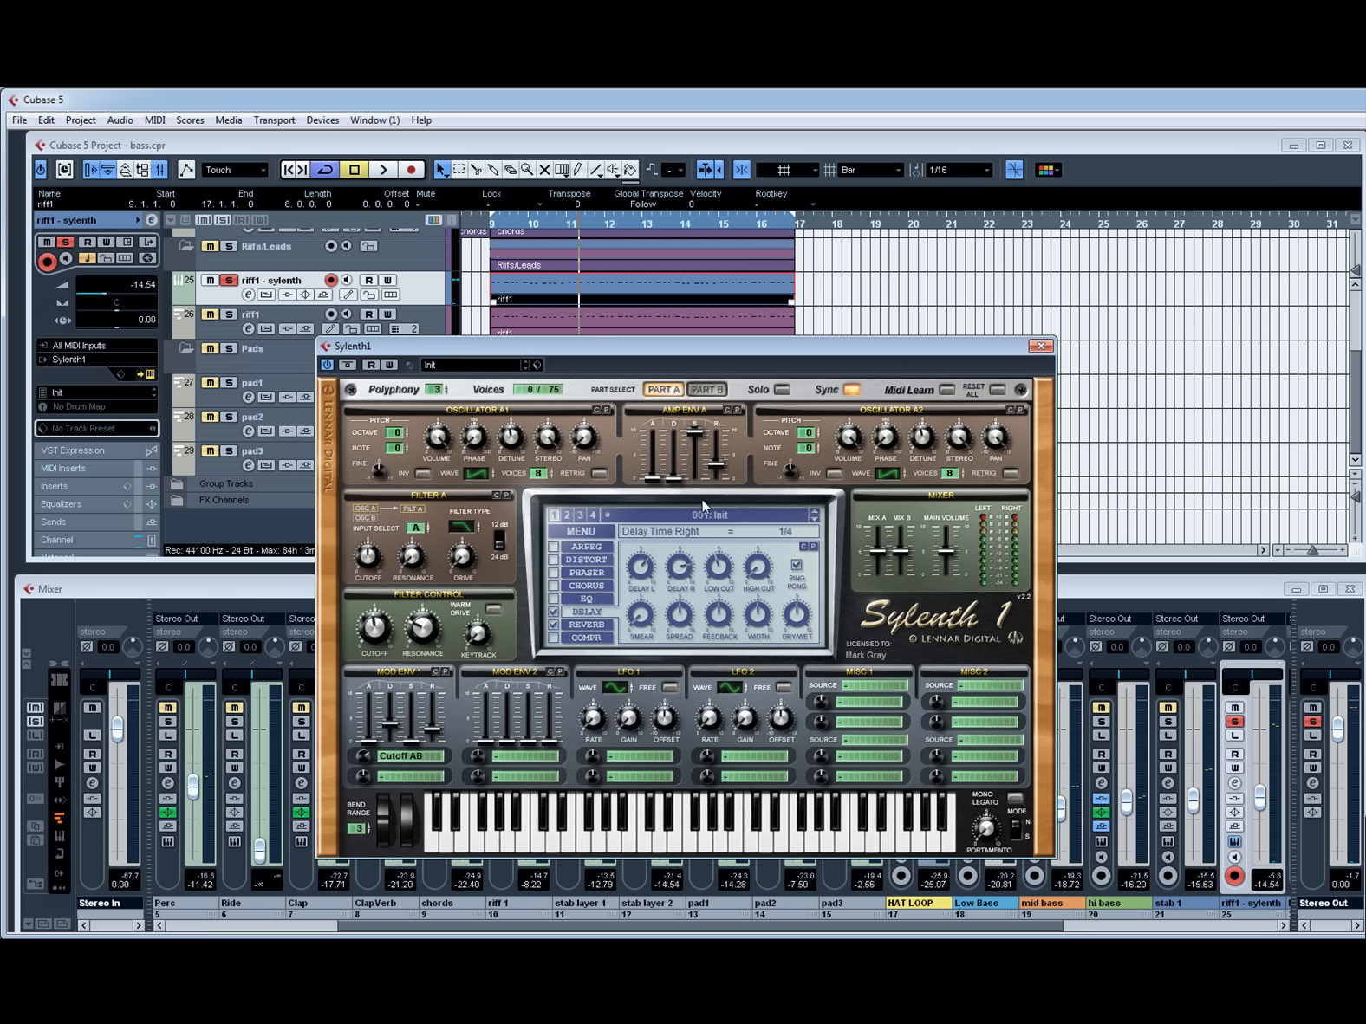
Sweep the Filter Control cutoff while the riff plays and bring it to 35.19 Hz.
key("space")
left_click(376, 620)
left_click_drag(376, 621, 377, 607)
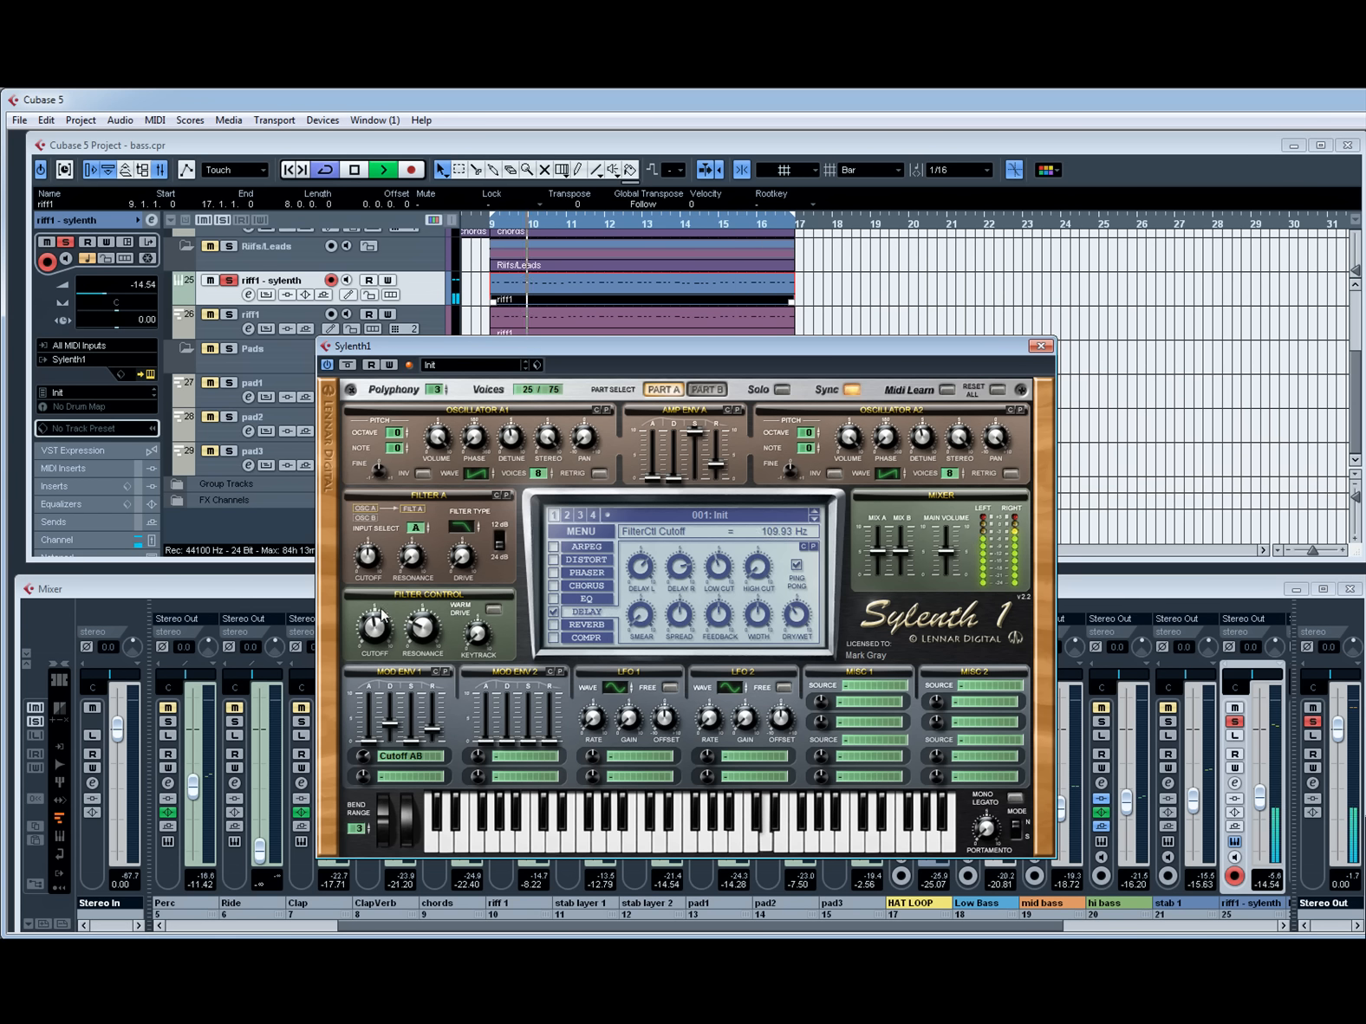
key("space")
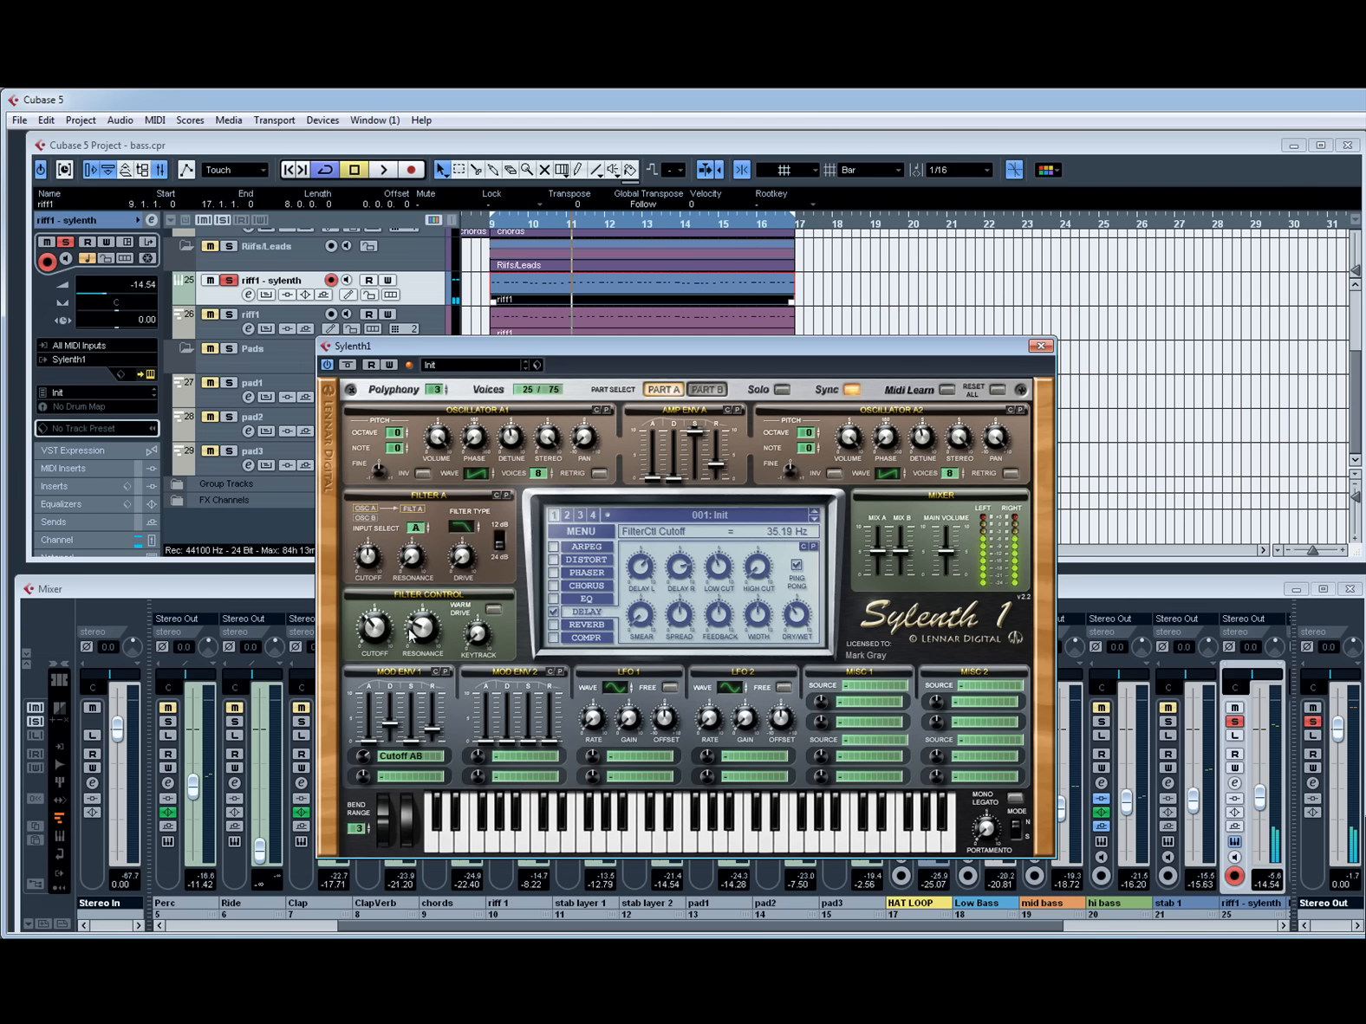
Resume playback and switch on the distortion, delay and reverb effects.
left_click_drag(582, 357, 721, 349)
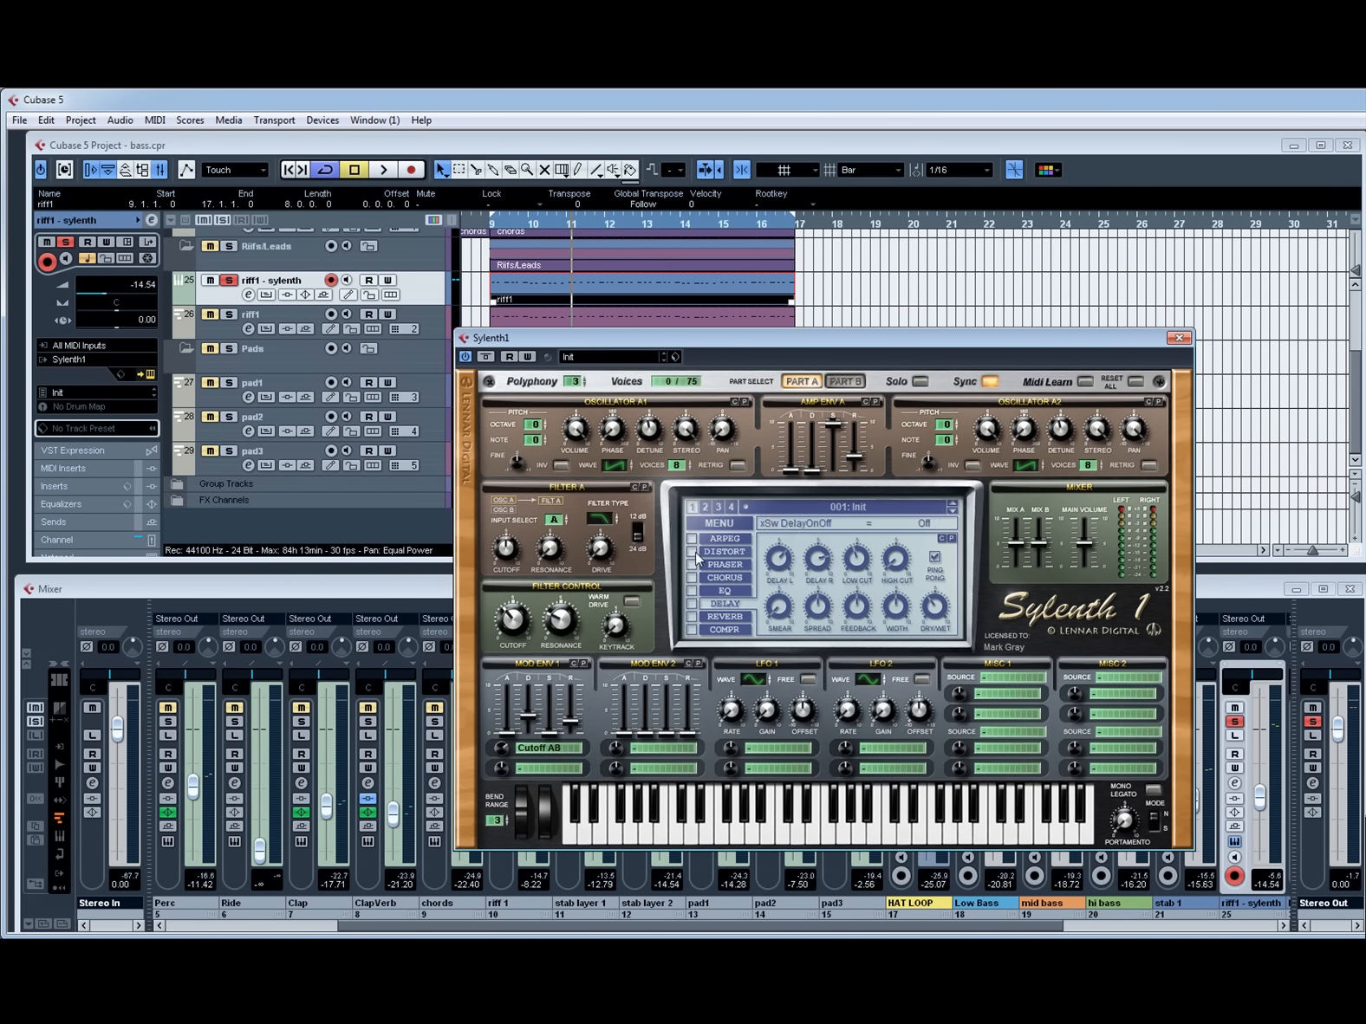
key("space")
left_click(693, 605)
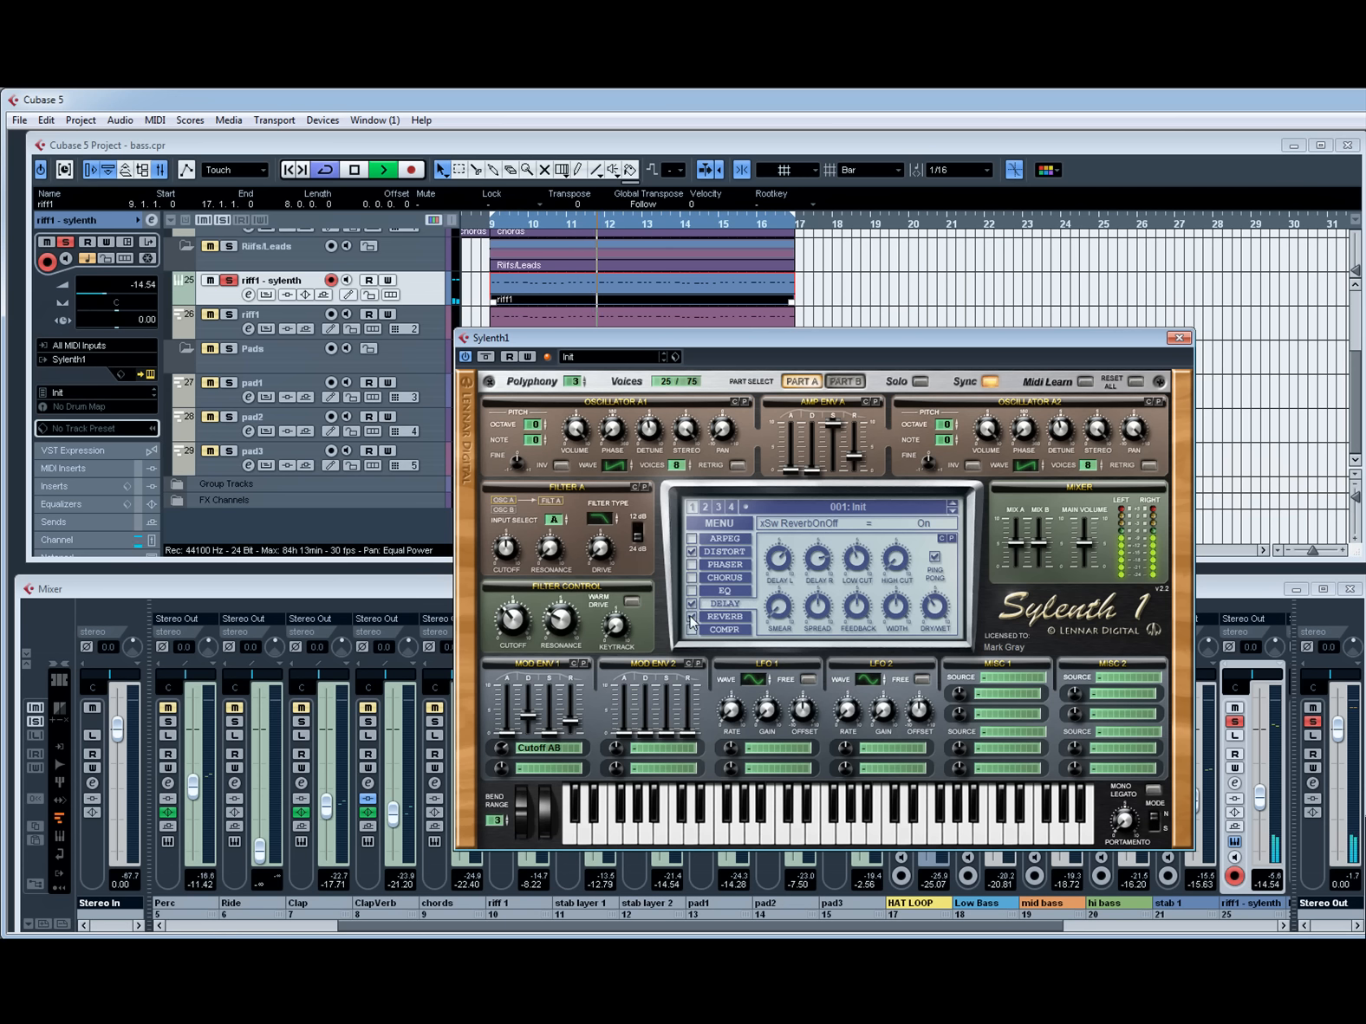
Show the distortion settings and set the OverDrive amount to 4.29 while listening.
left_click(725, 551)
left_click_drag(882, 598, 827, 594)
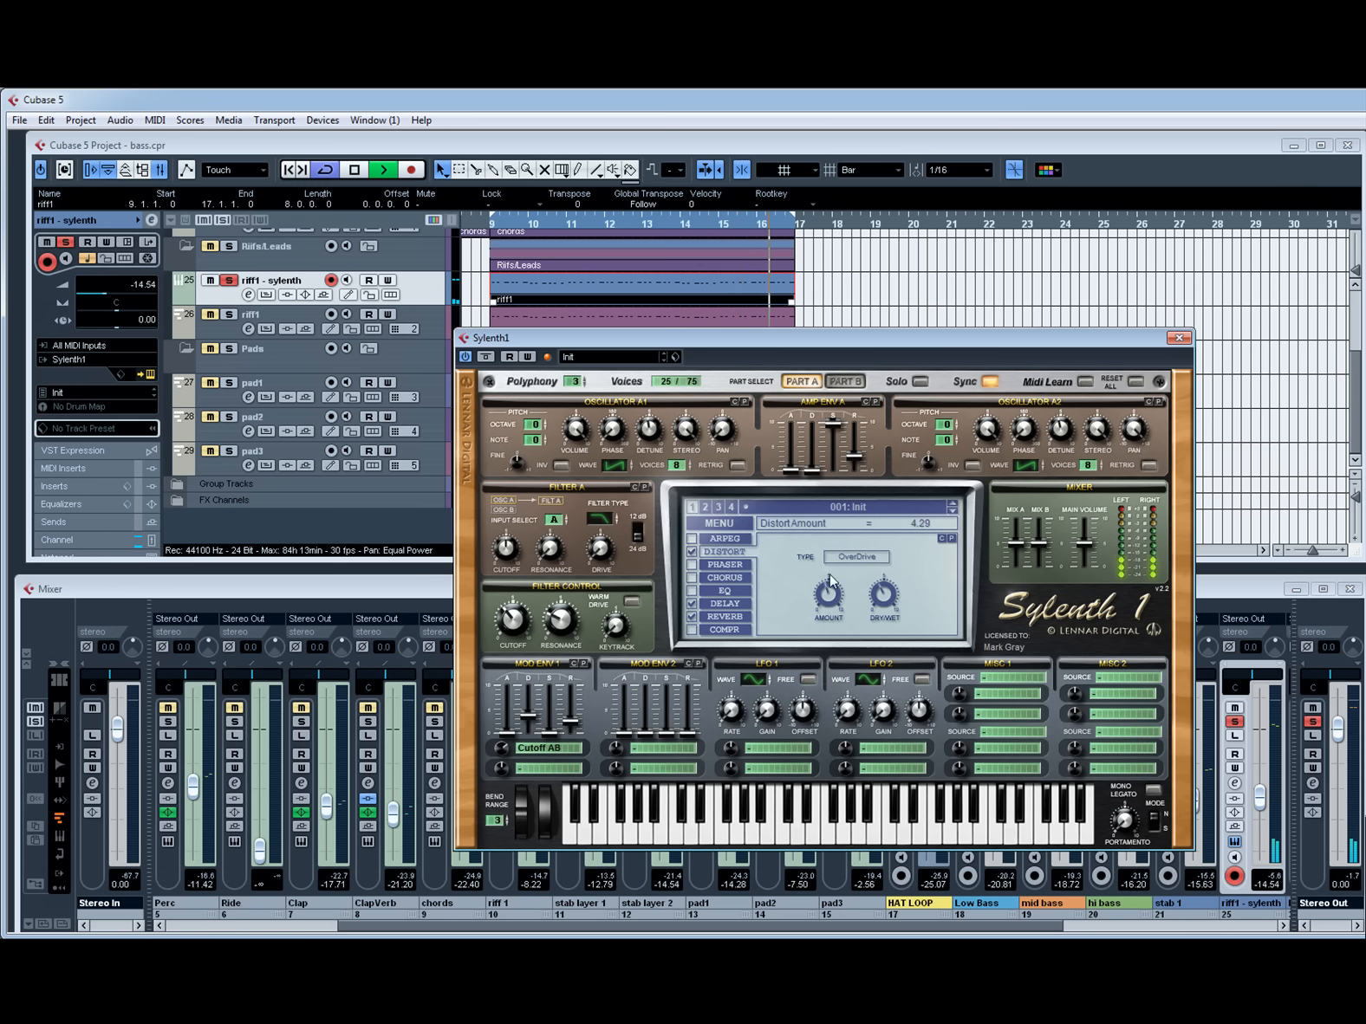
left_click(828, 559)
left_click(907, 592)
Change the distortion type to FoldBack and audition the riff.
key("space")
left_click(873, 559)
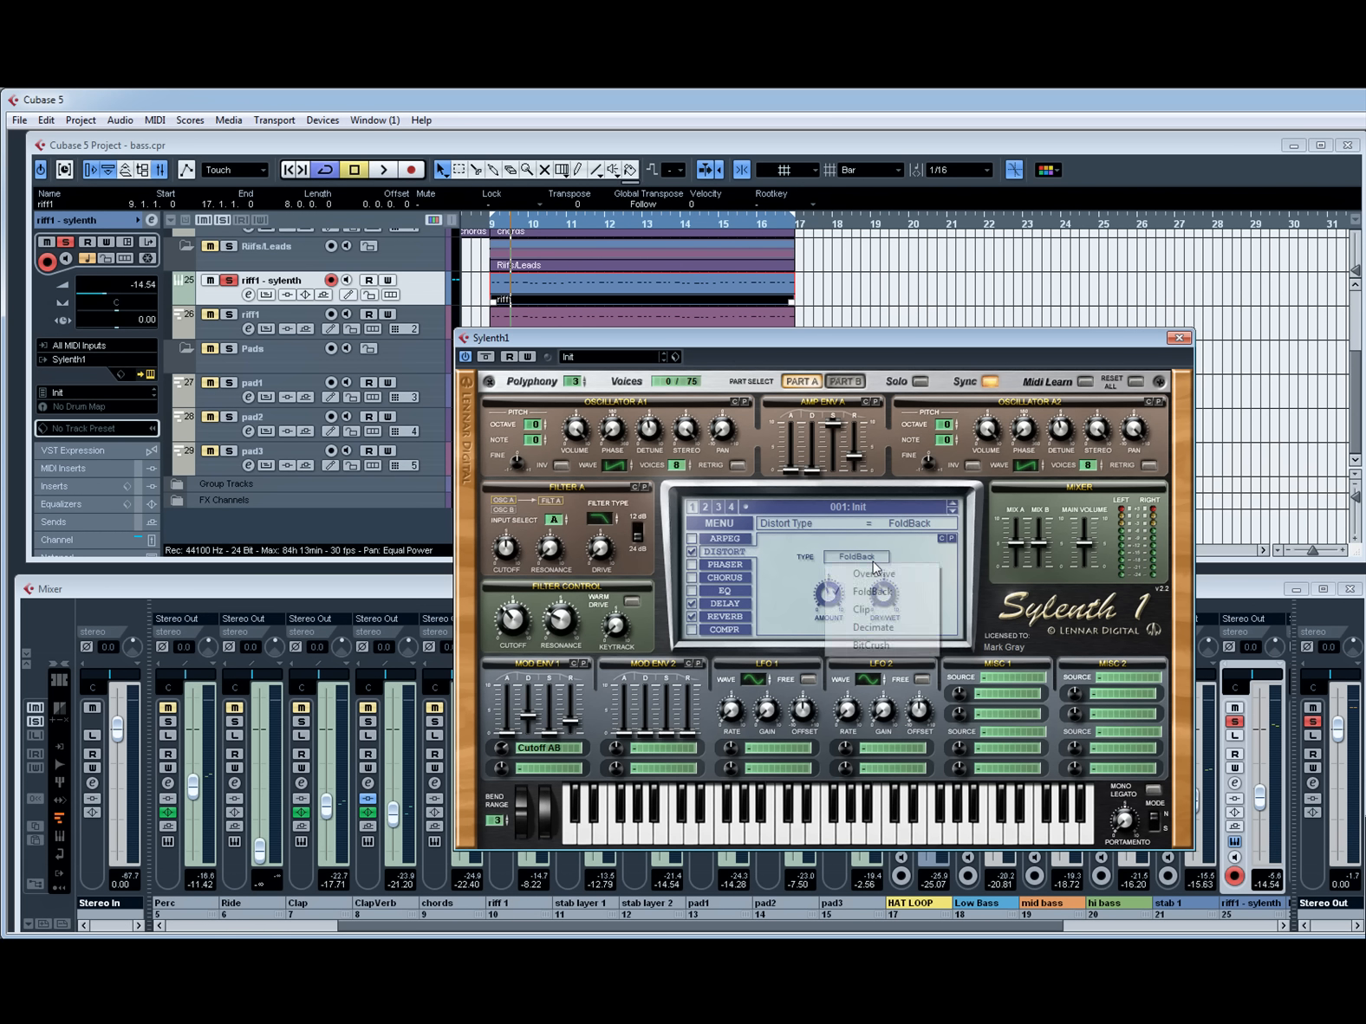
left_click(851, 563)
key("space")
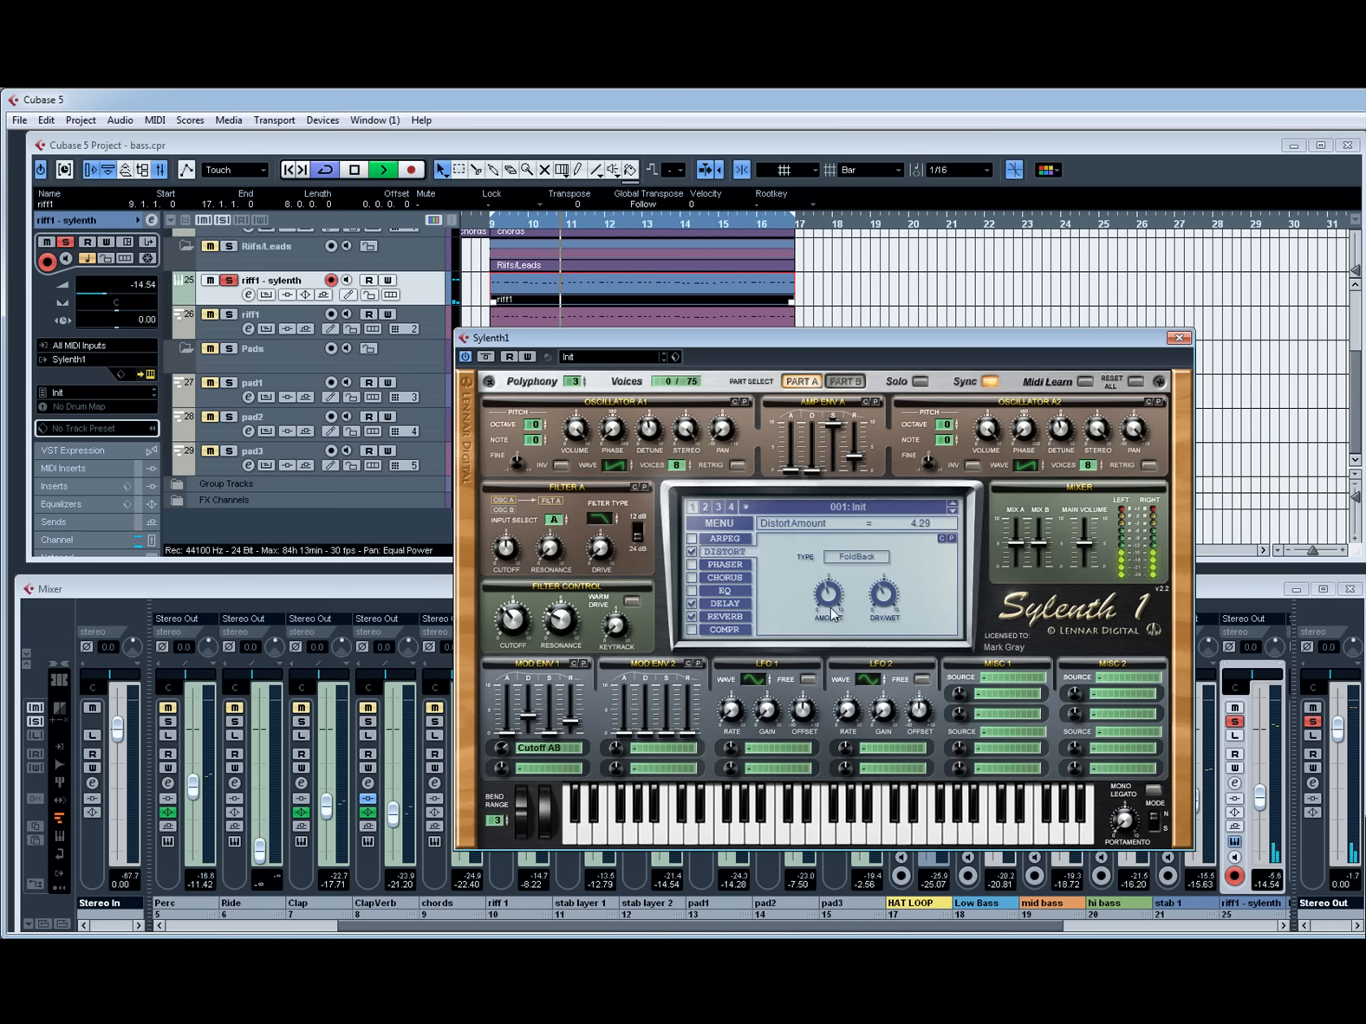
Try the BitCrush and Decimate distortion types on the playing riff.
left_click(856, 558)
left_click(867, 645)
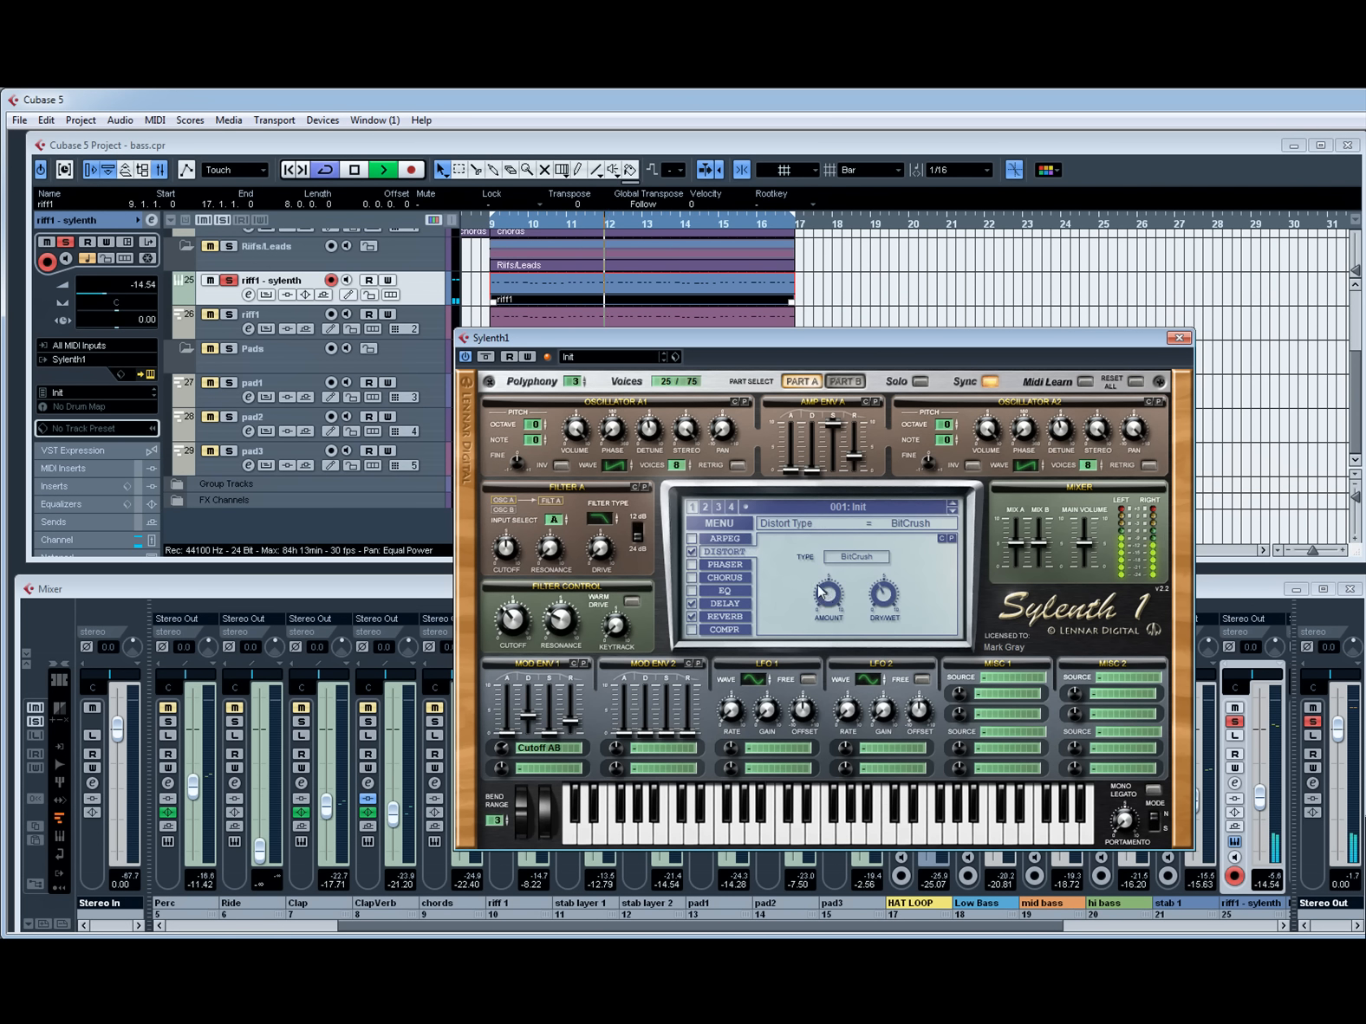
left_click(841, 557)
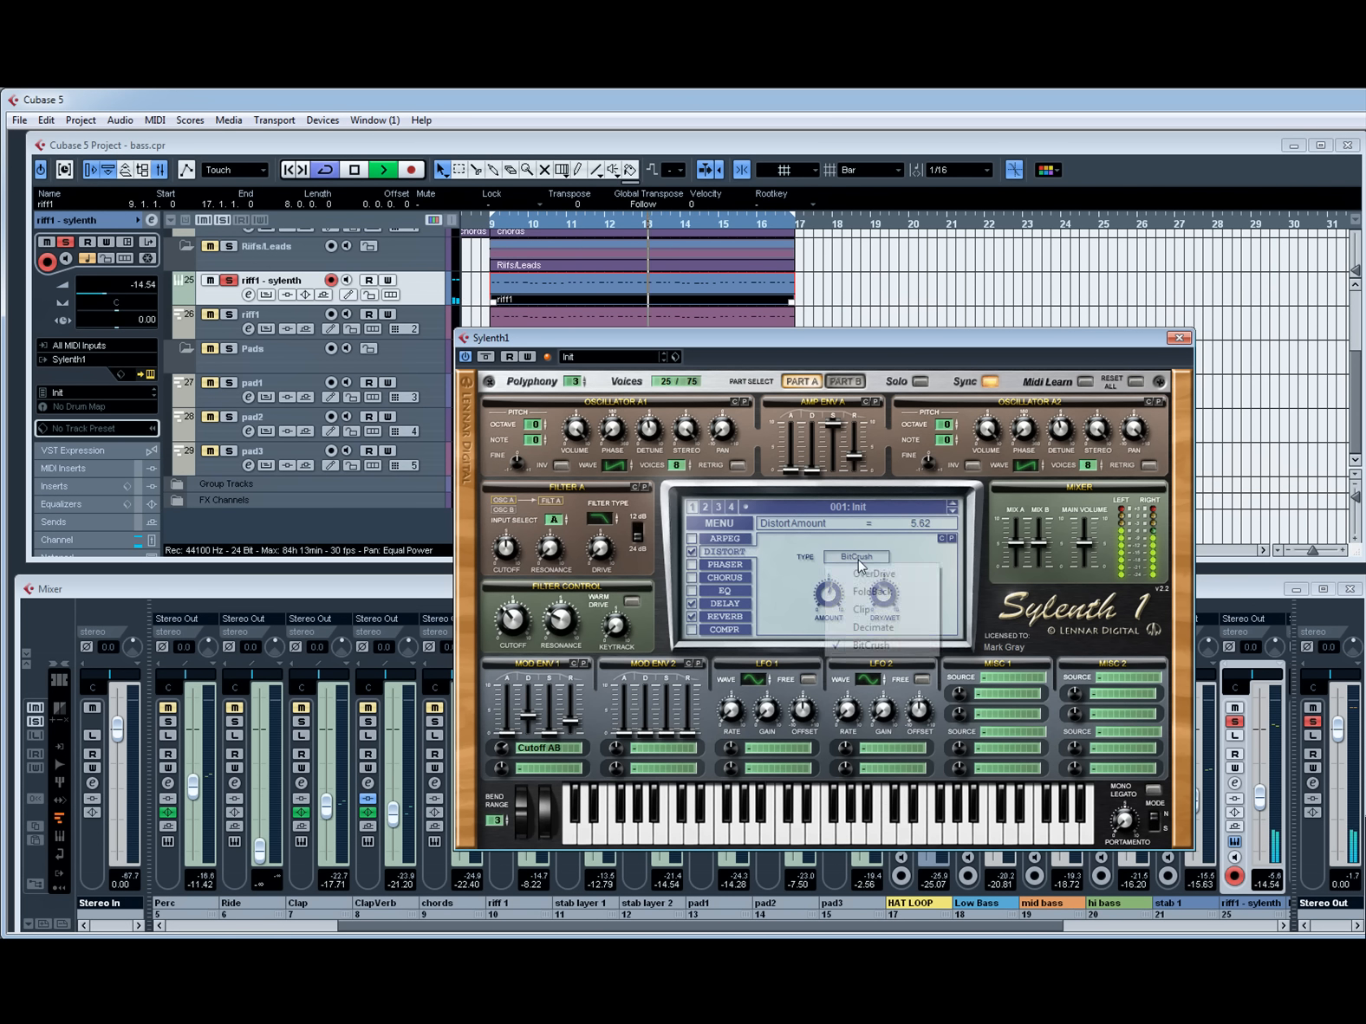
left_click(832, 628)
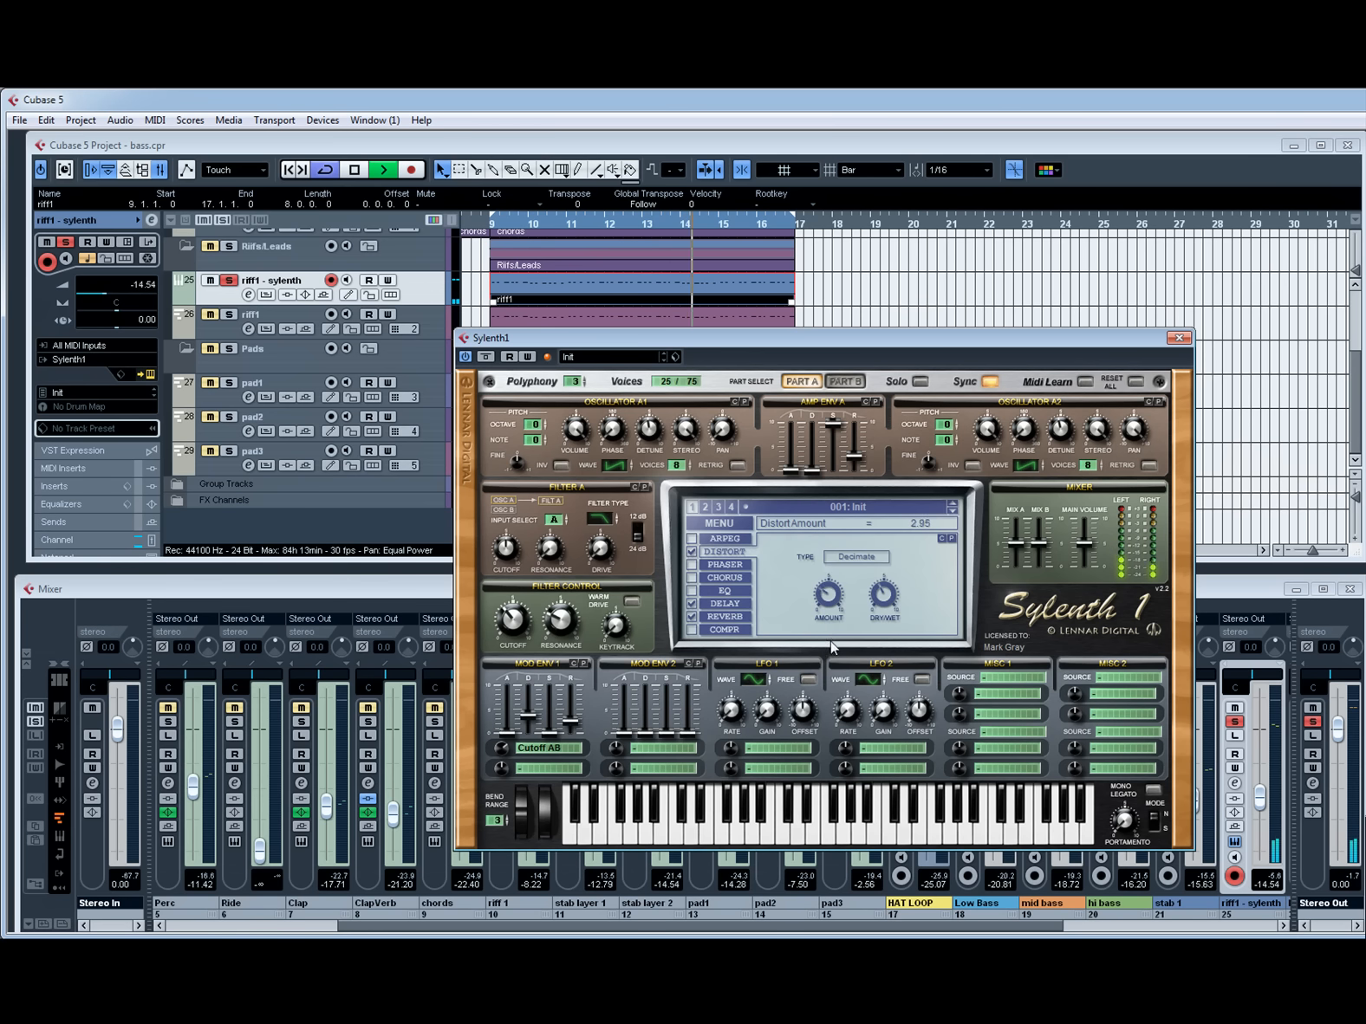
Set the distortion type back to OverDrive and stop playback.
left_click(871, 559)
left_click(870, 573)
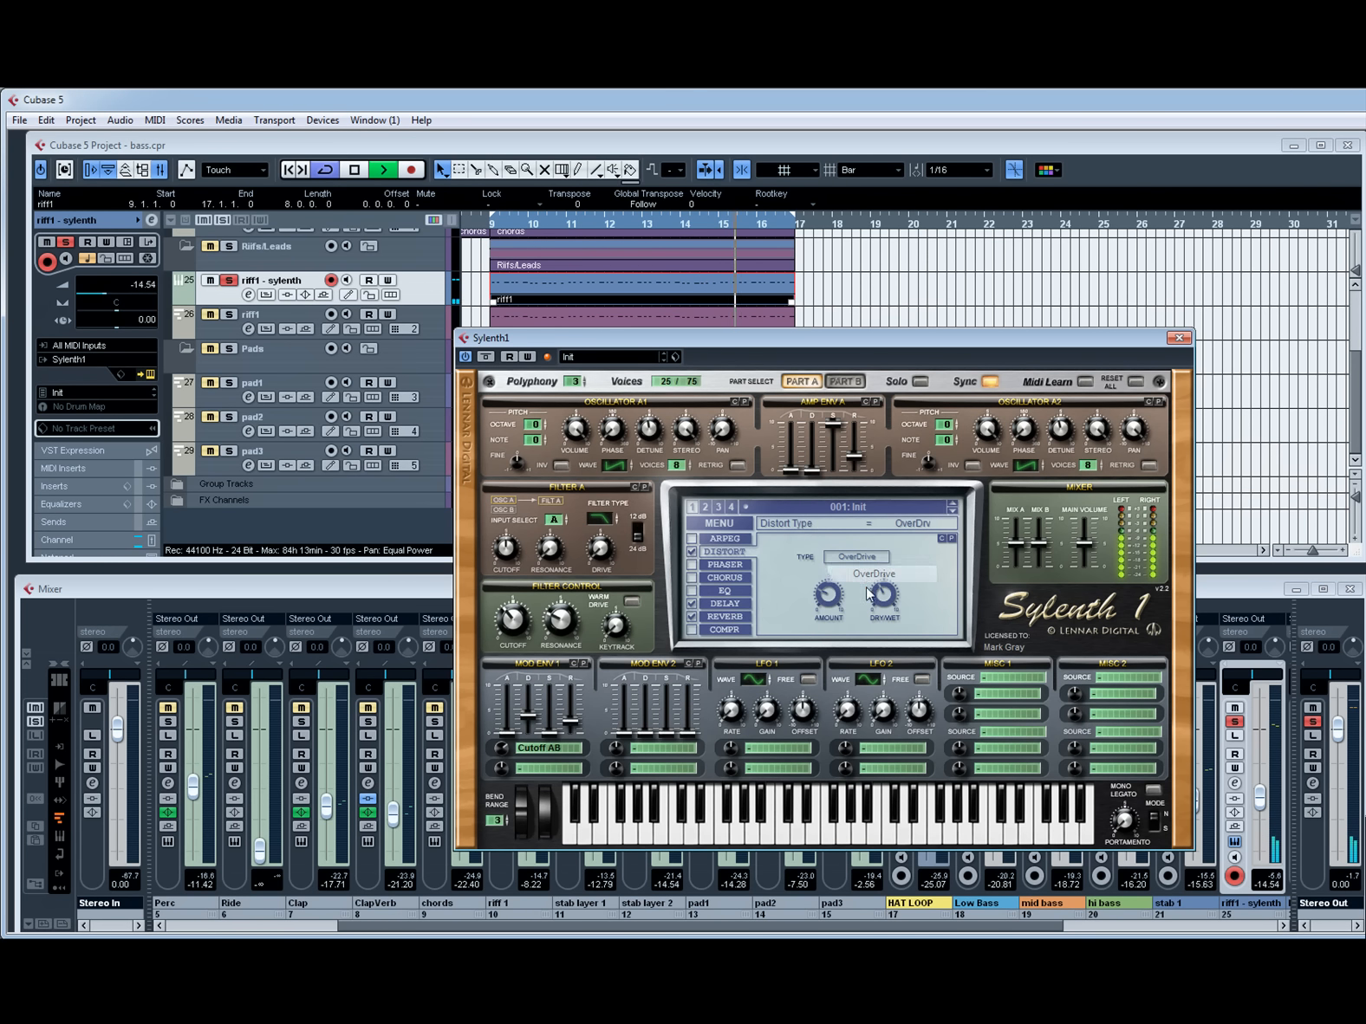
key("space")
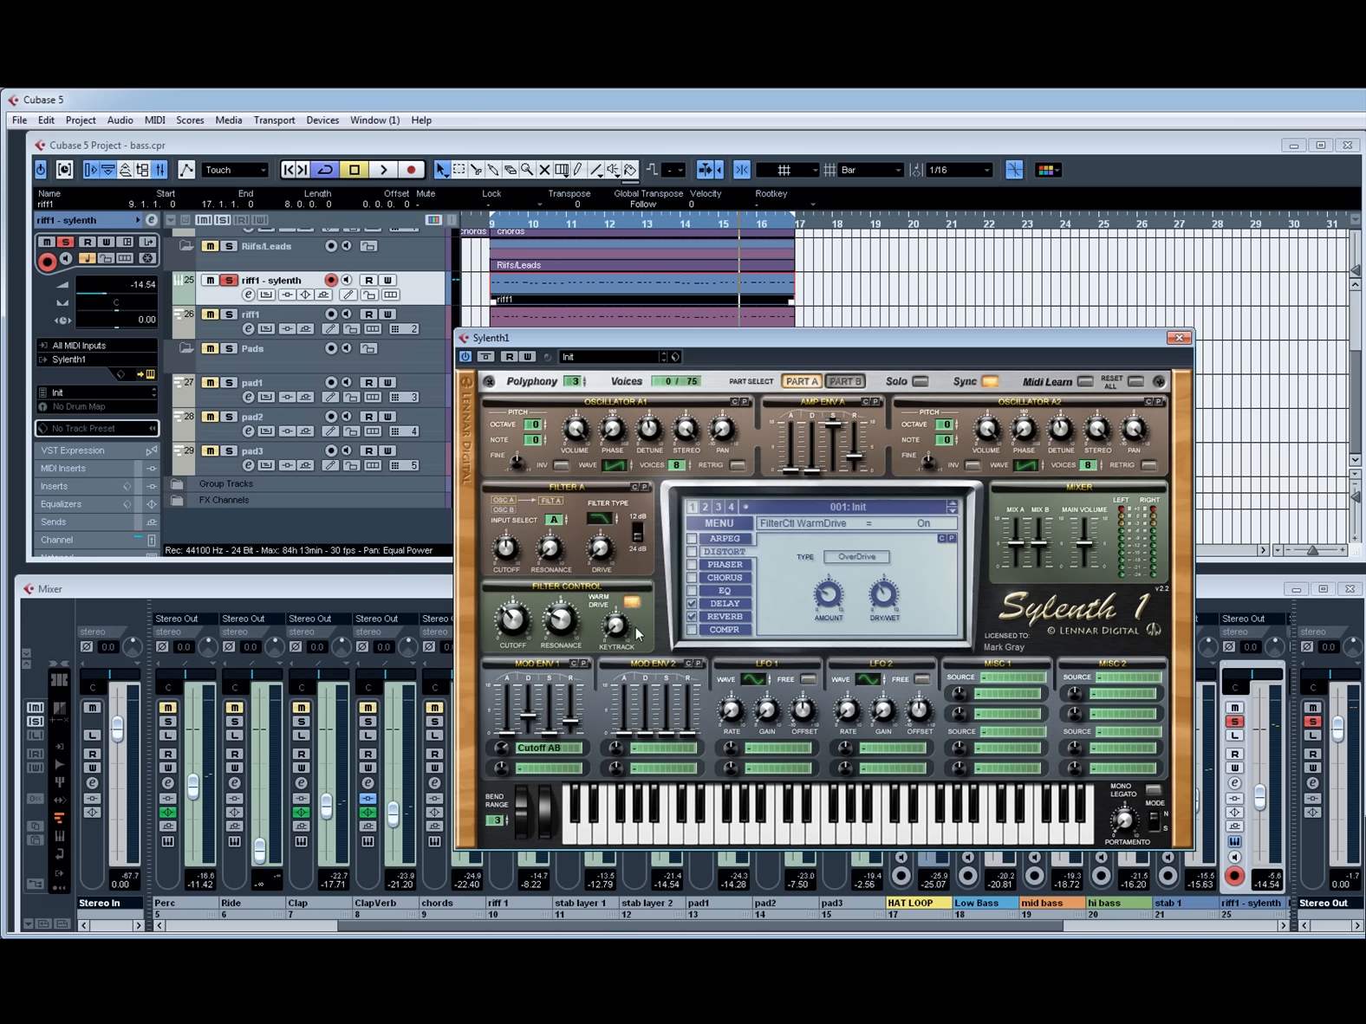
Set the Filter A drive to 3.33 while auditioning the riff, and reposition the Sylenth1 window.
key("space")
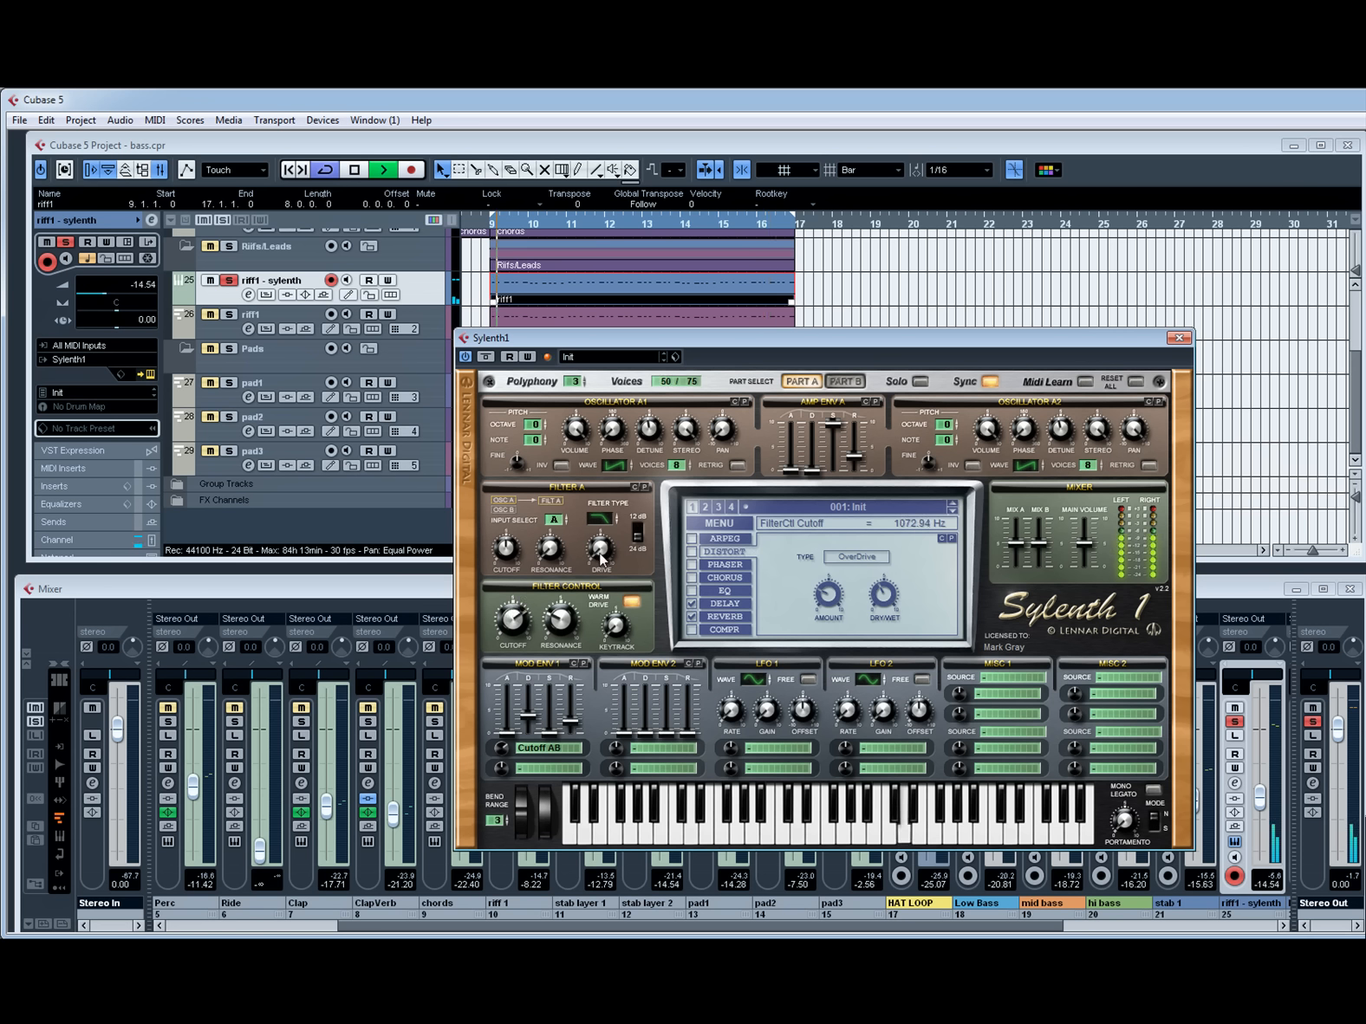
key("space")
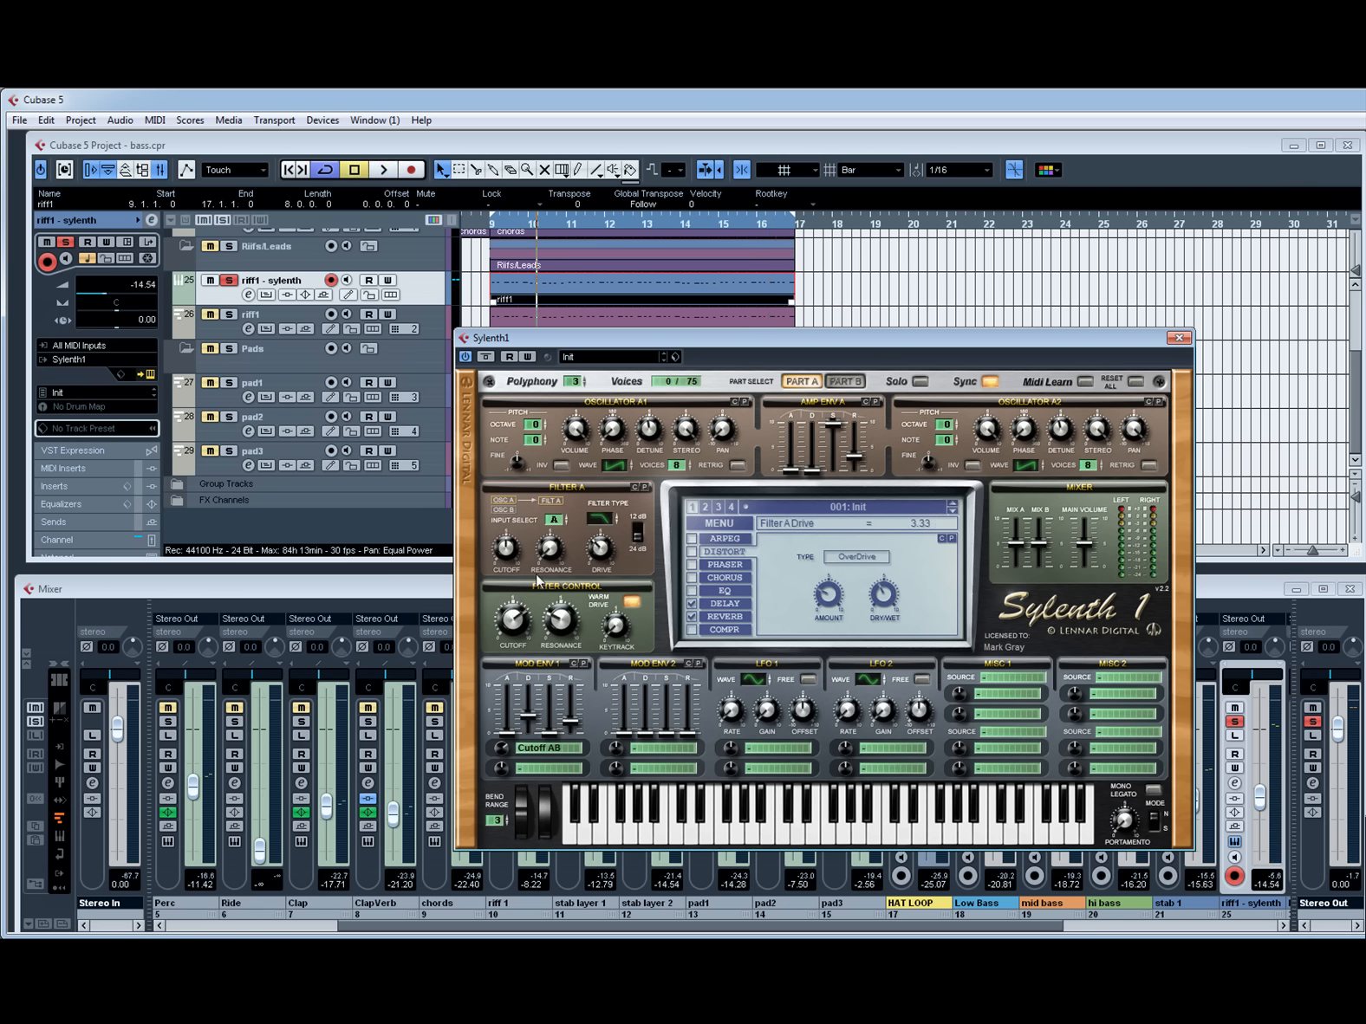
key("space")
left_click_drag(698, 337, 469, 166)
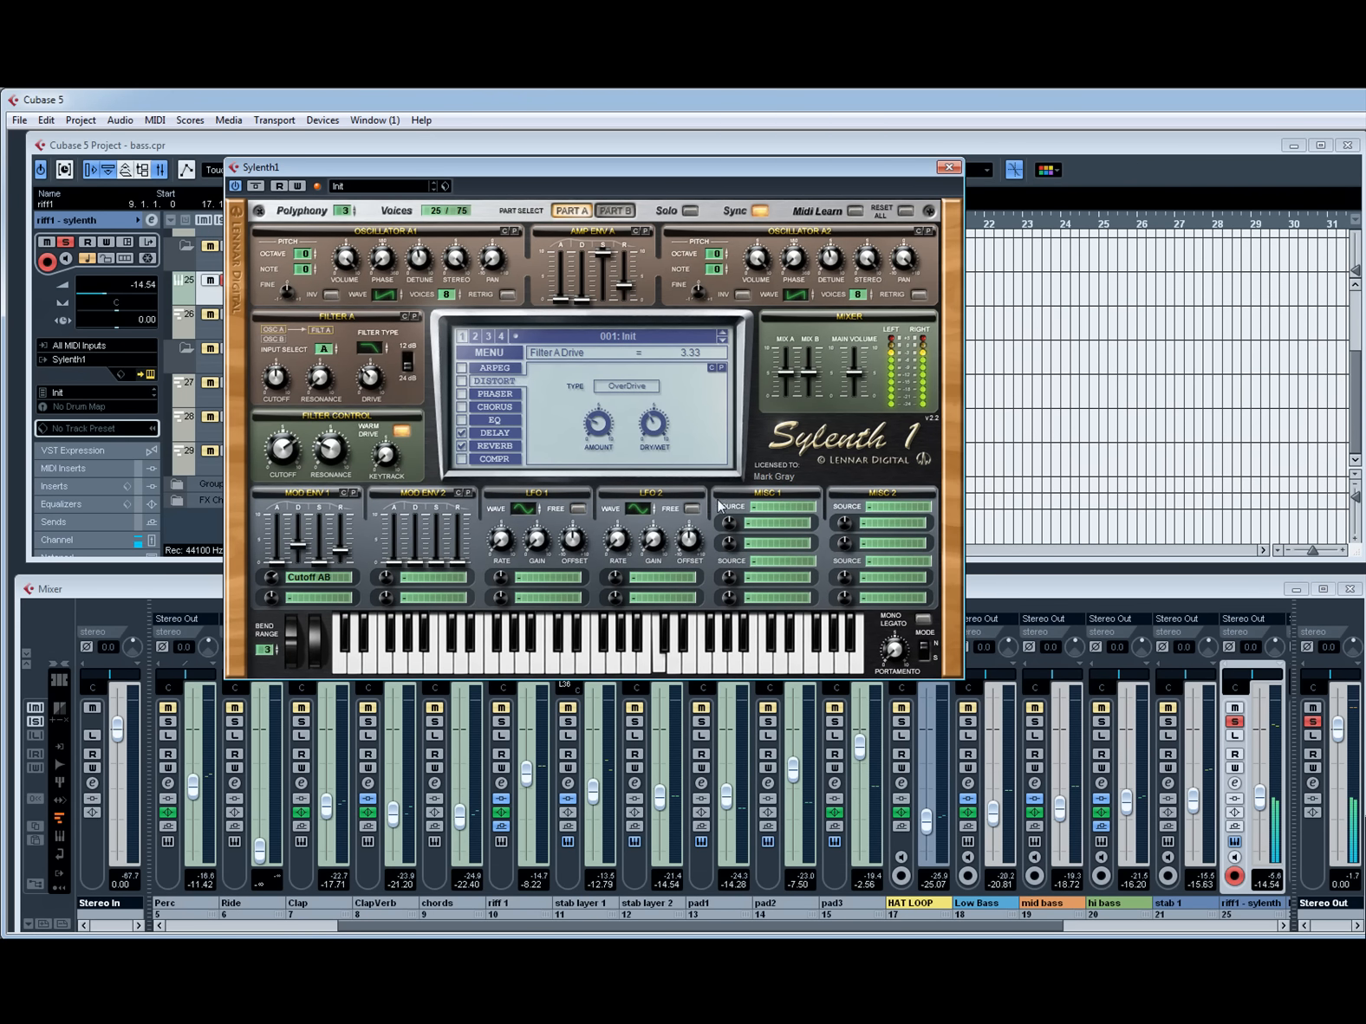
left_click_drag(684, 168, 711, 257)
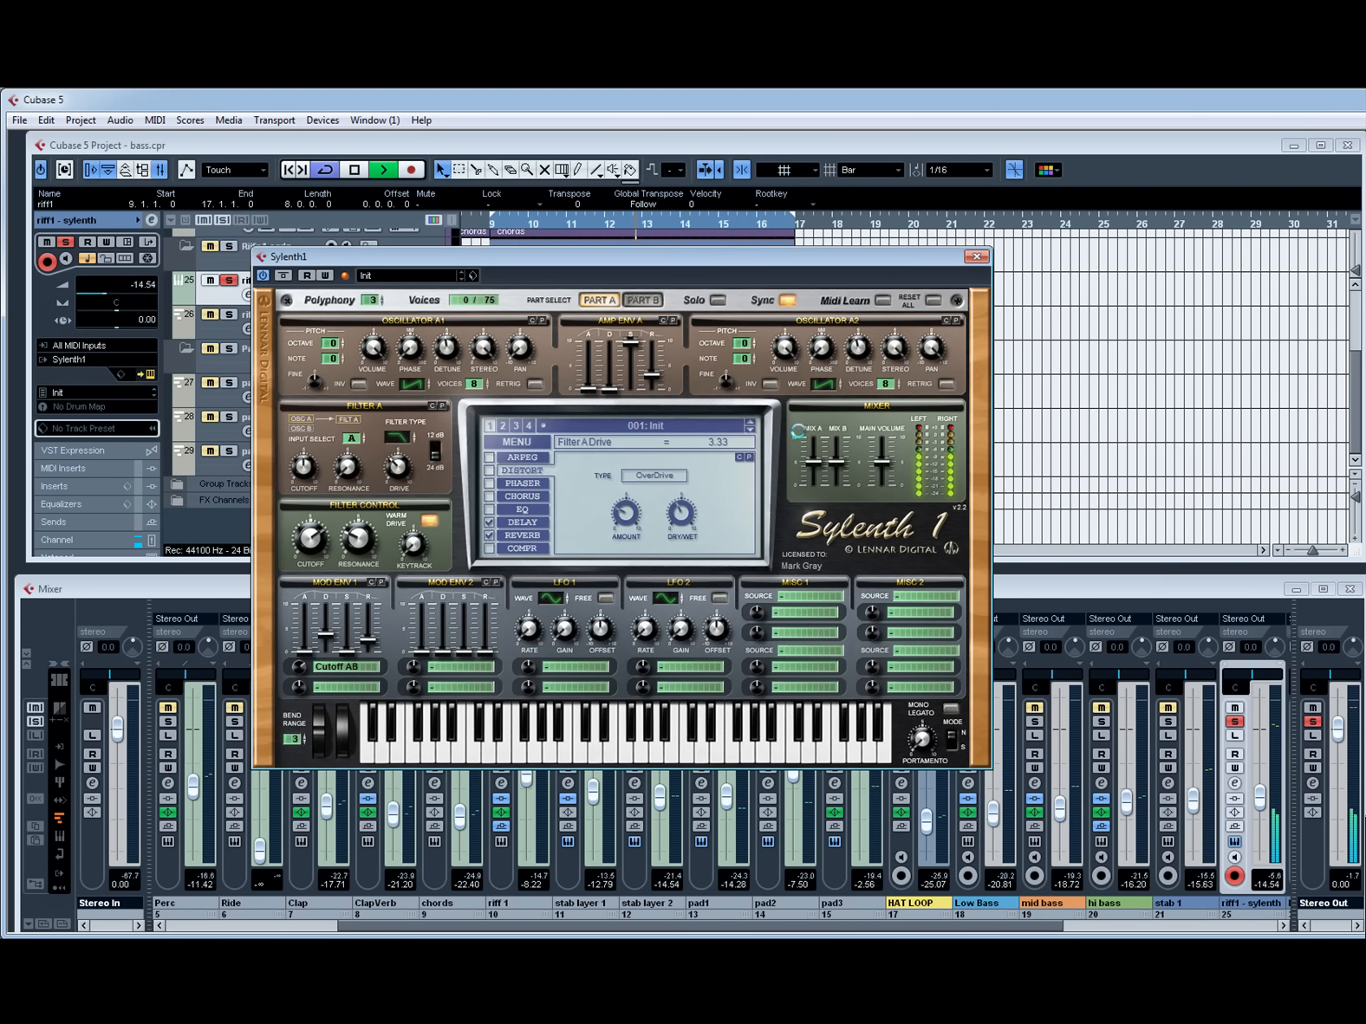
key("space")
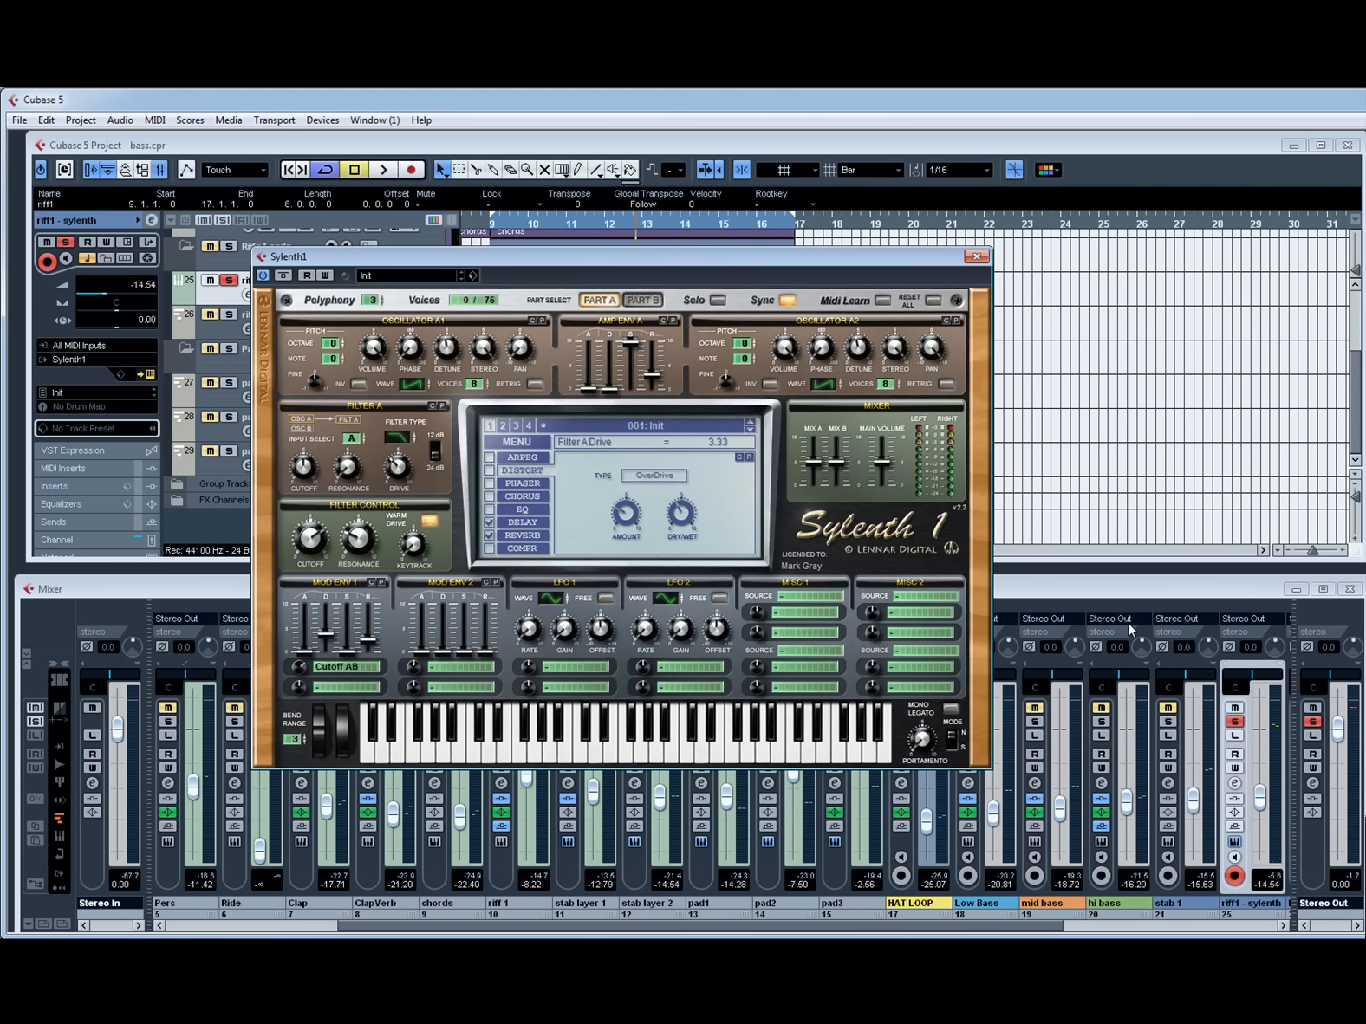
Close Sylenth1, clear all solo states and play the riff together with the other tracks.
left_click(979, 258)
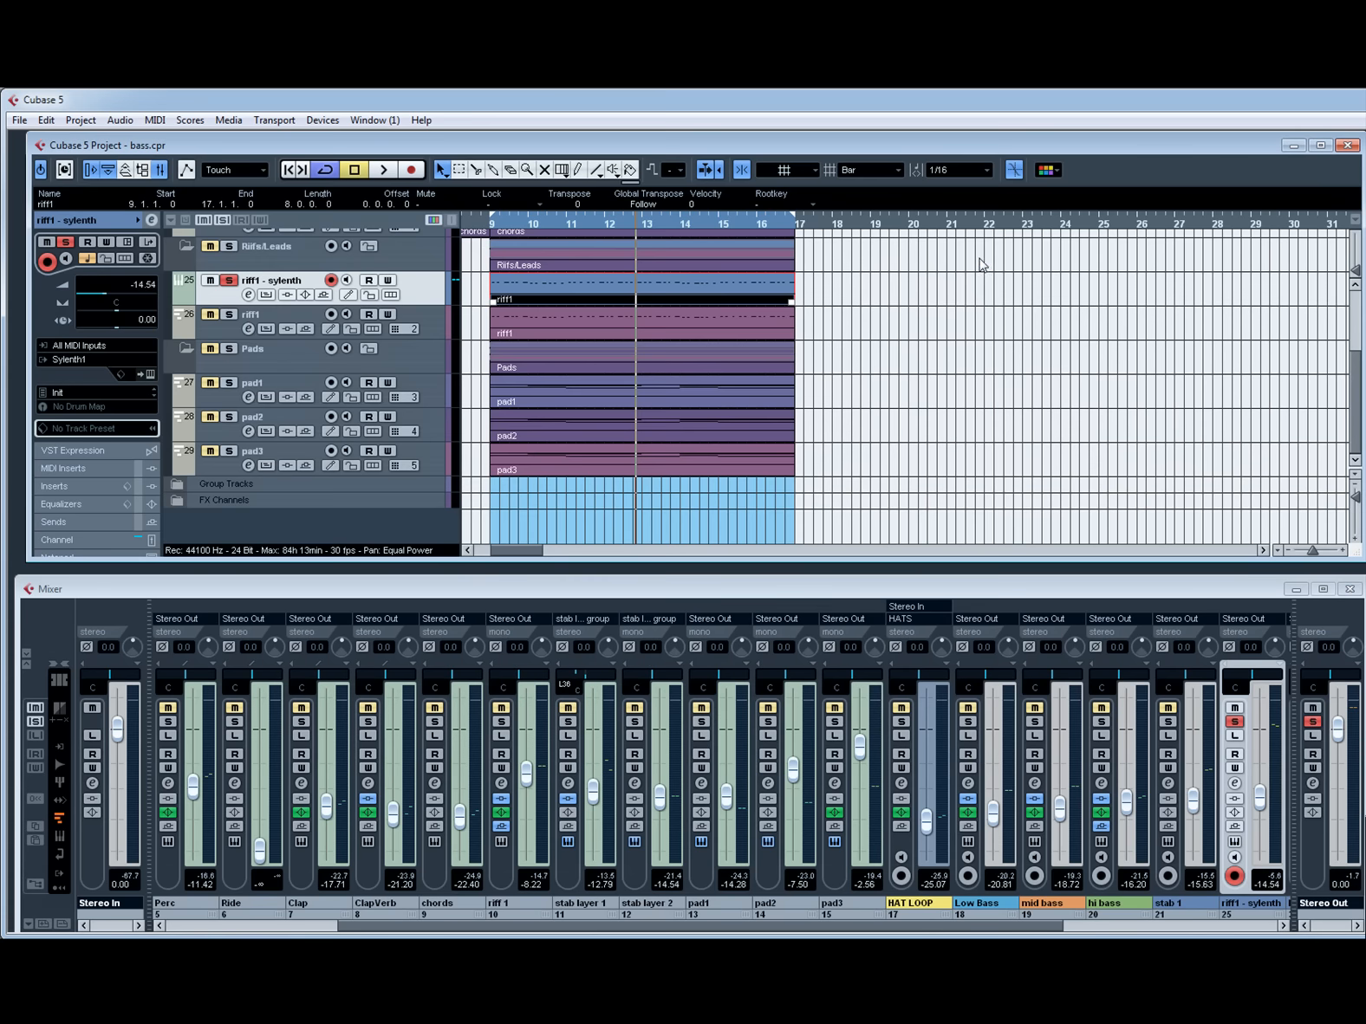
left_click(227, 221)
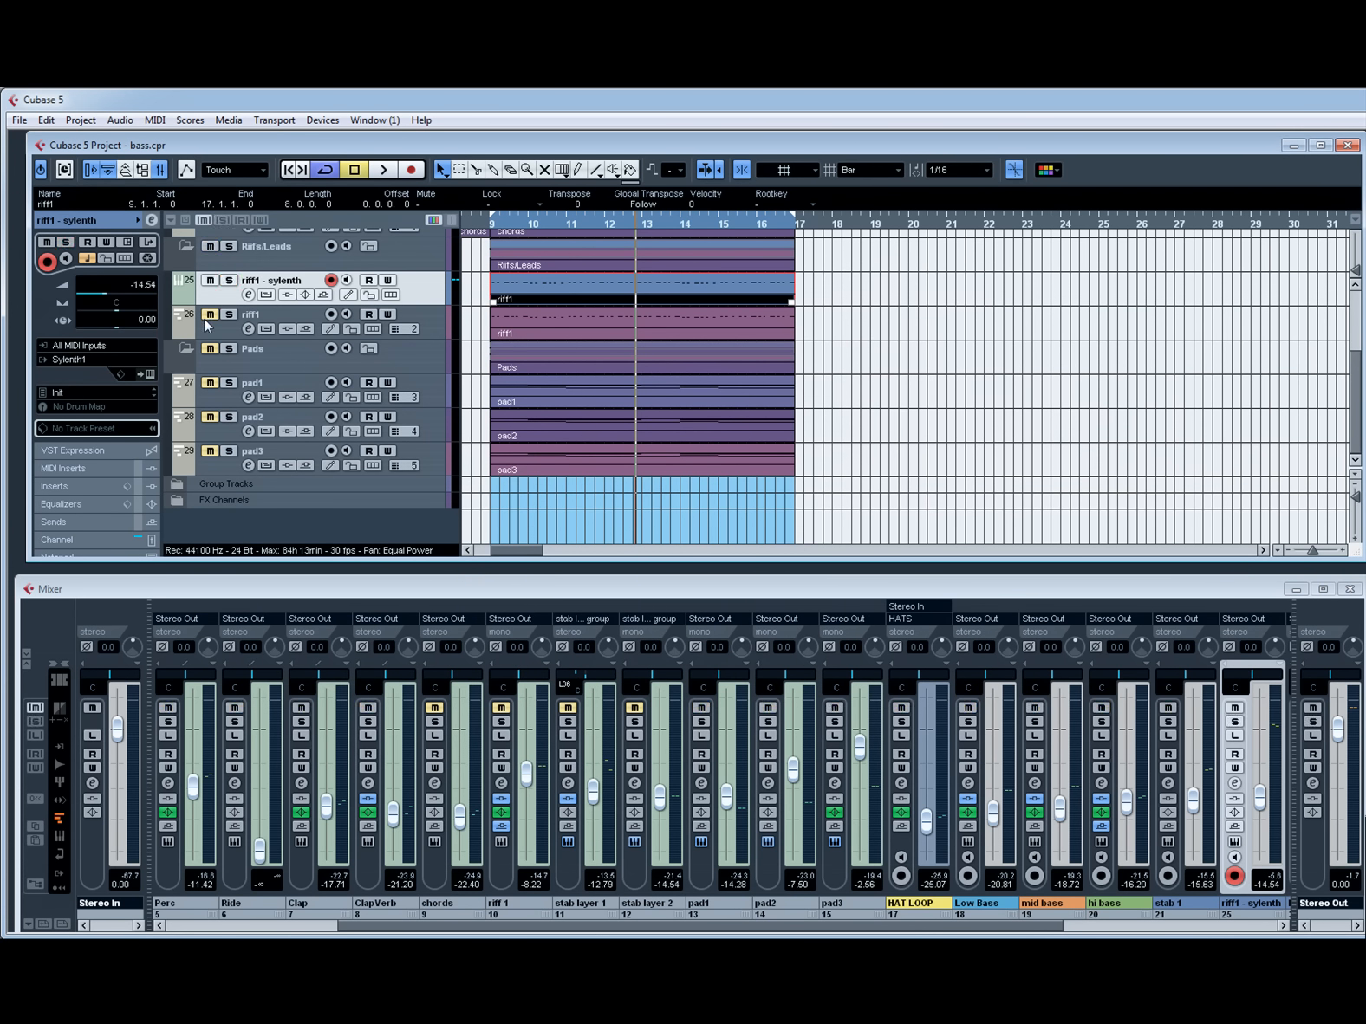
scroll(240, 344, "up", 5)
key("space")
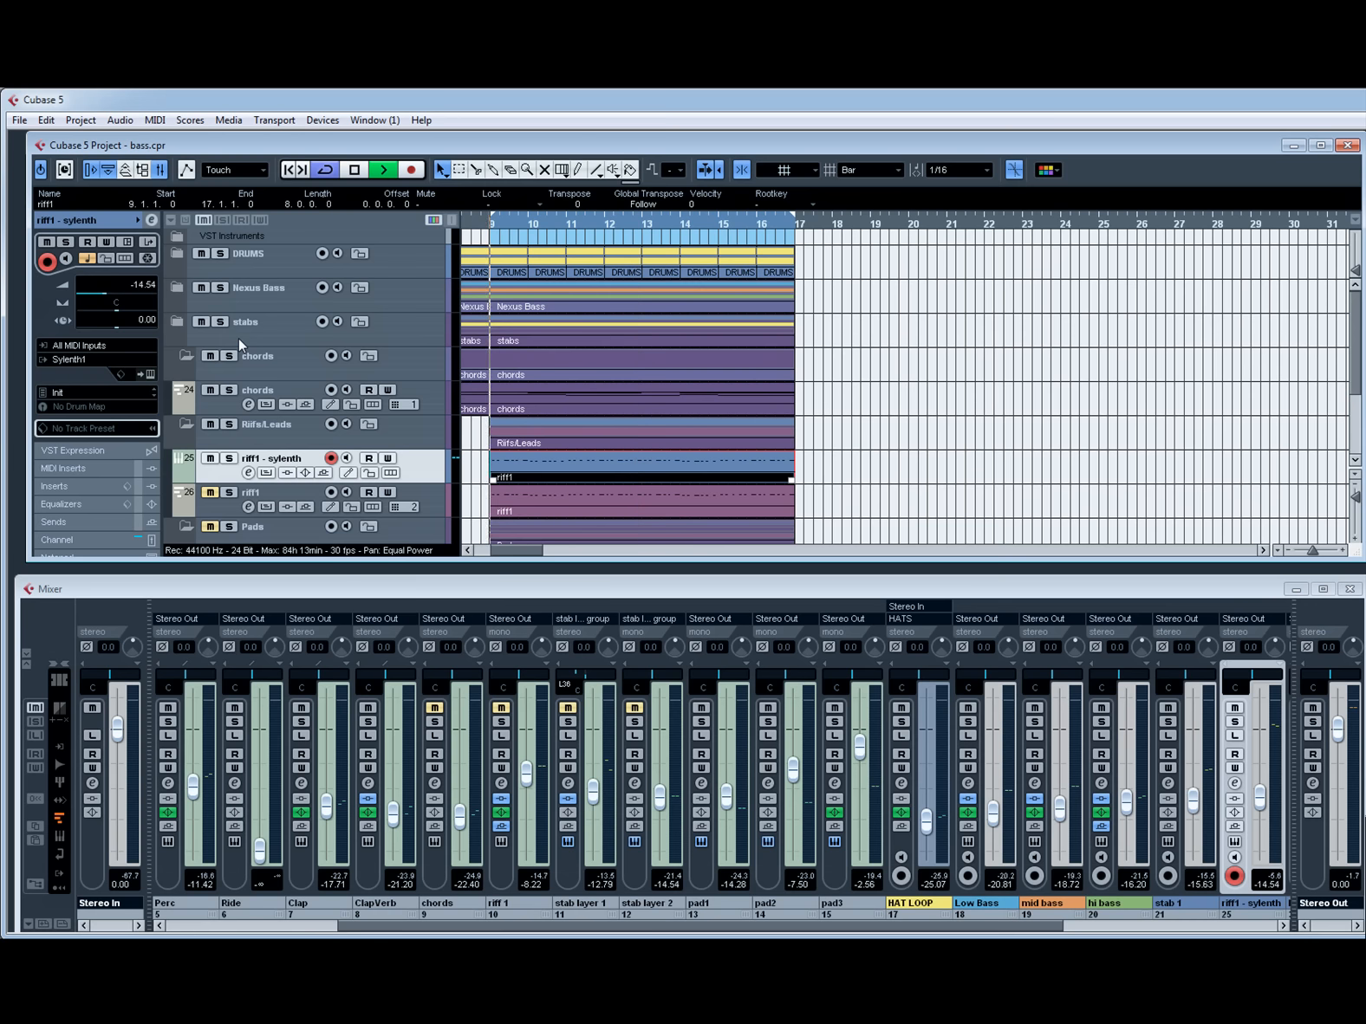
Balance the riff1 - sylenth channel against the mix, bringing its level to -16.27 and replaying from the loop start.
left_click_drag(1259, 796, 1262, 867)
left_click_drag(1259, 830, 1264, 806)
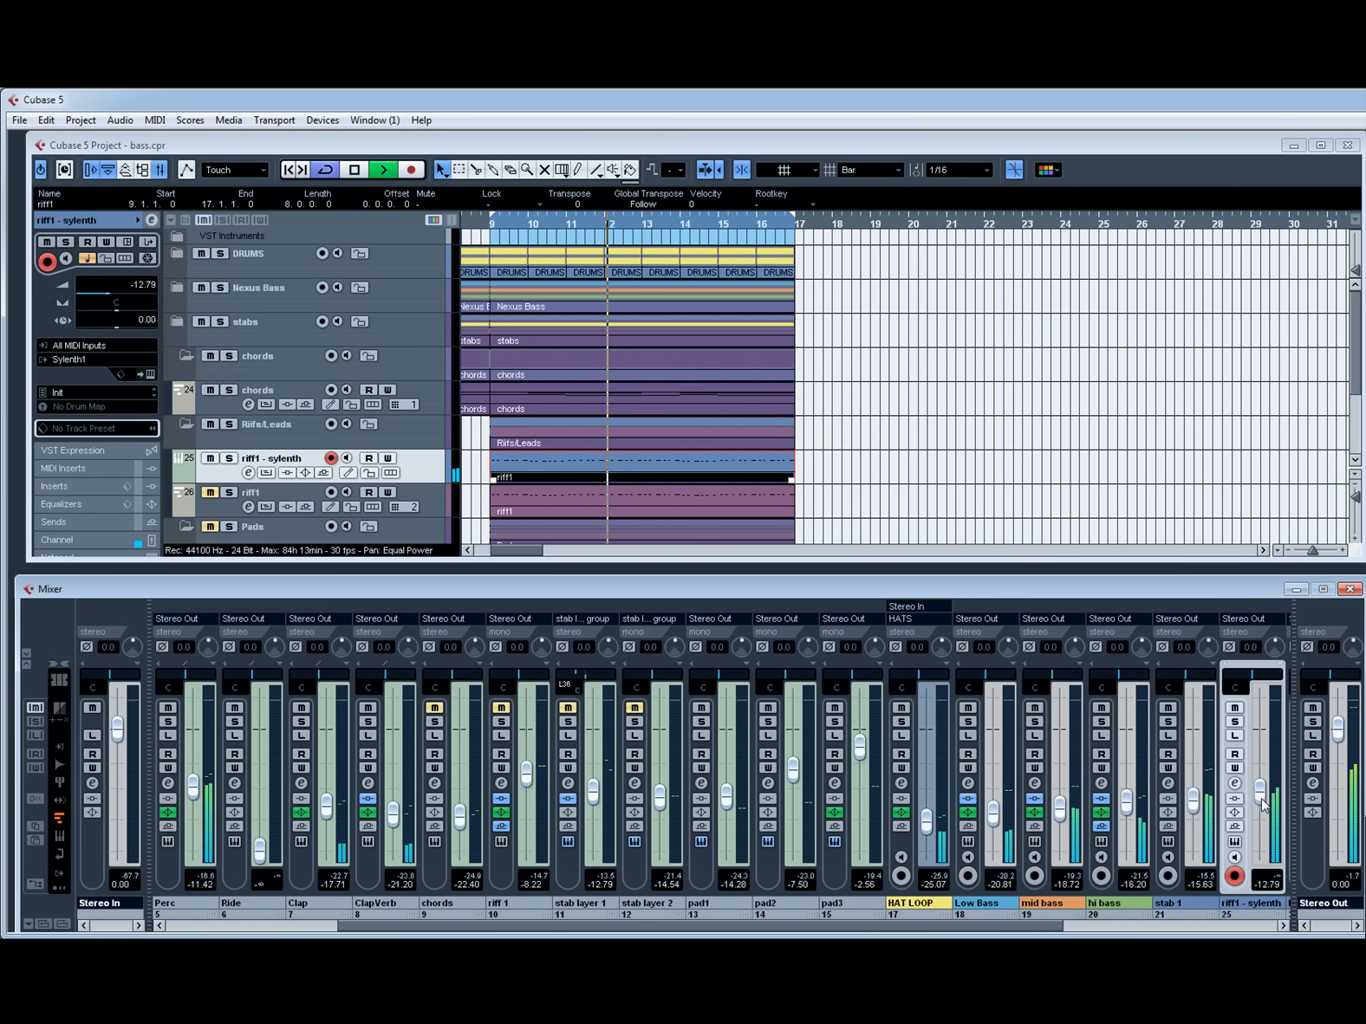
key("space")
key("KP_1")
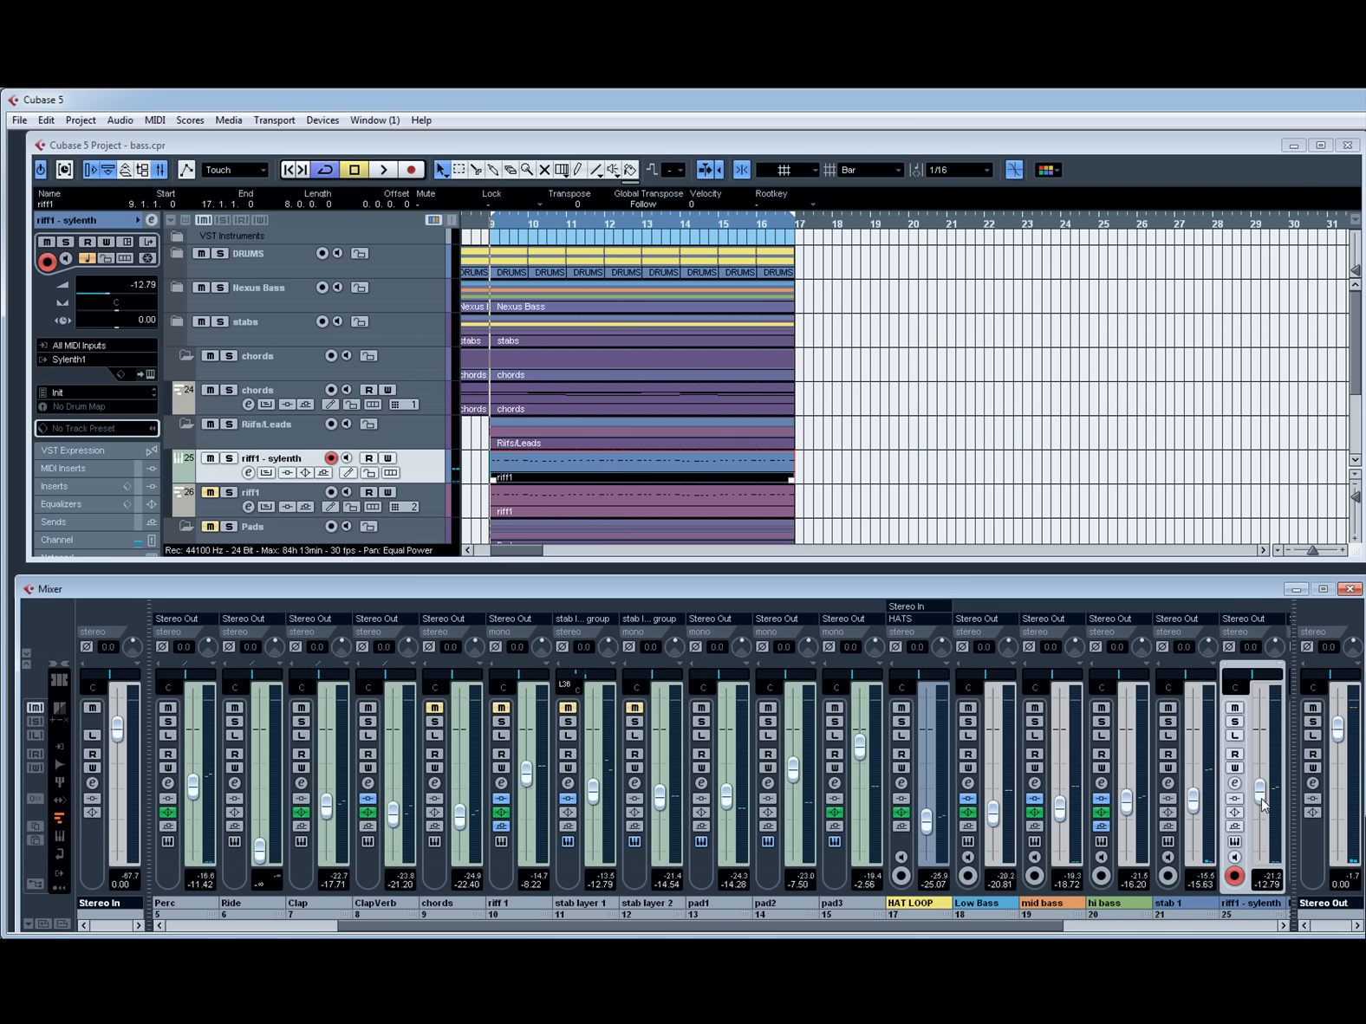
key("space")
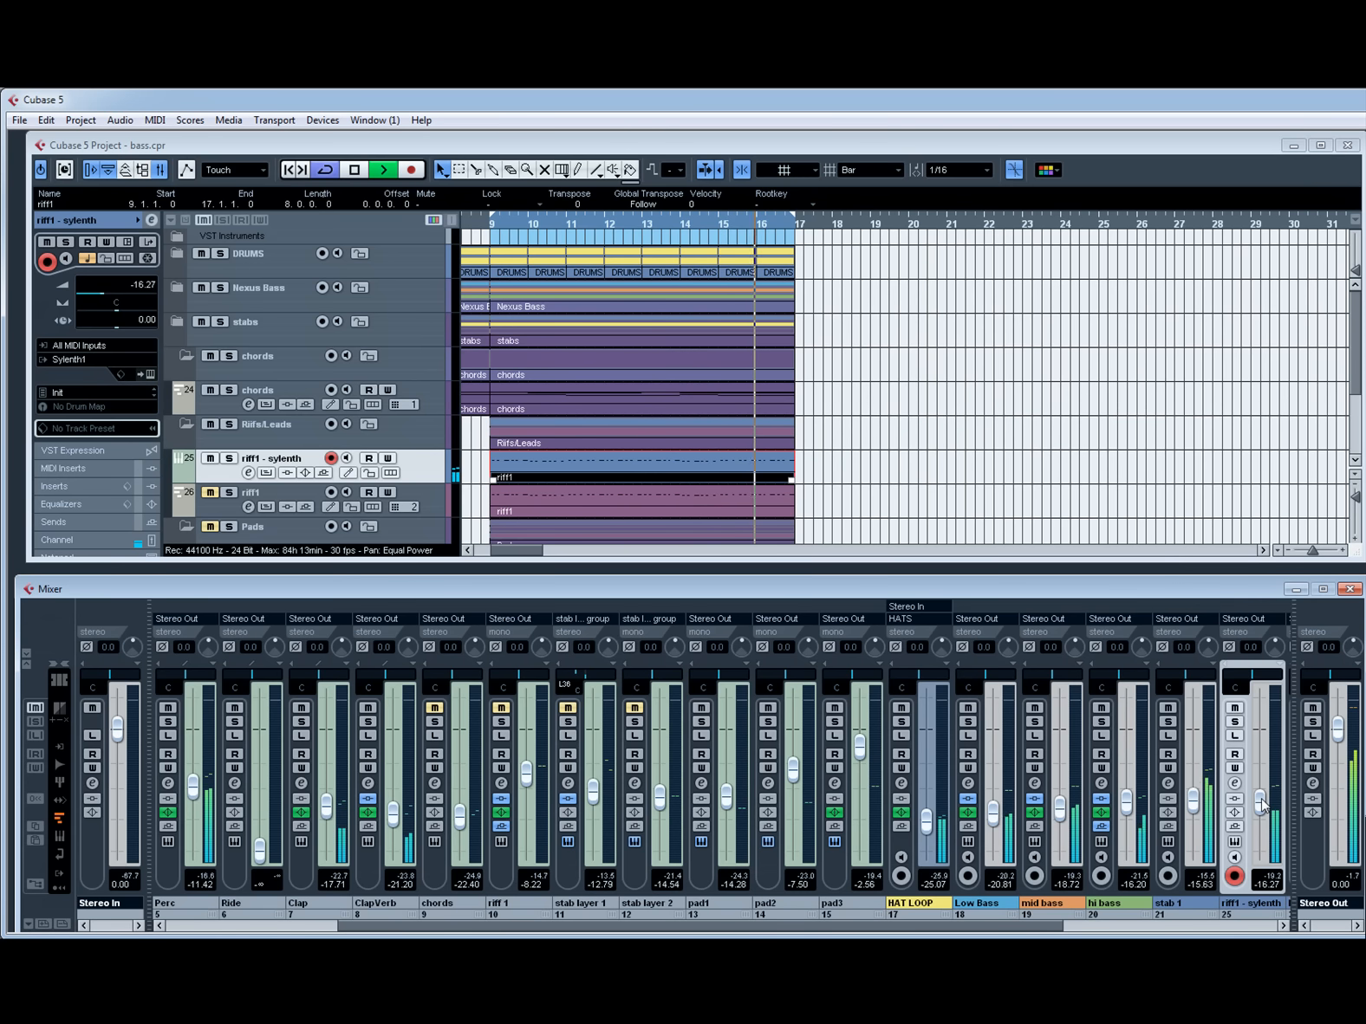
Reopen the riff's Sylenth1 and set the Filter Control cutoff to 1808.53 Hz during playback.
left_click(1236, 855)
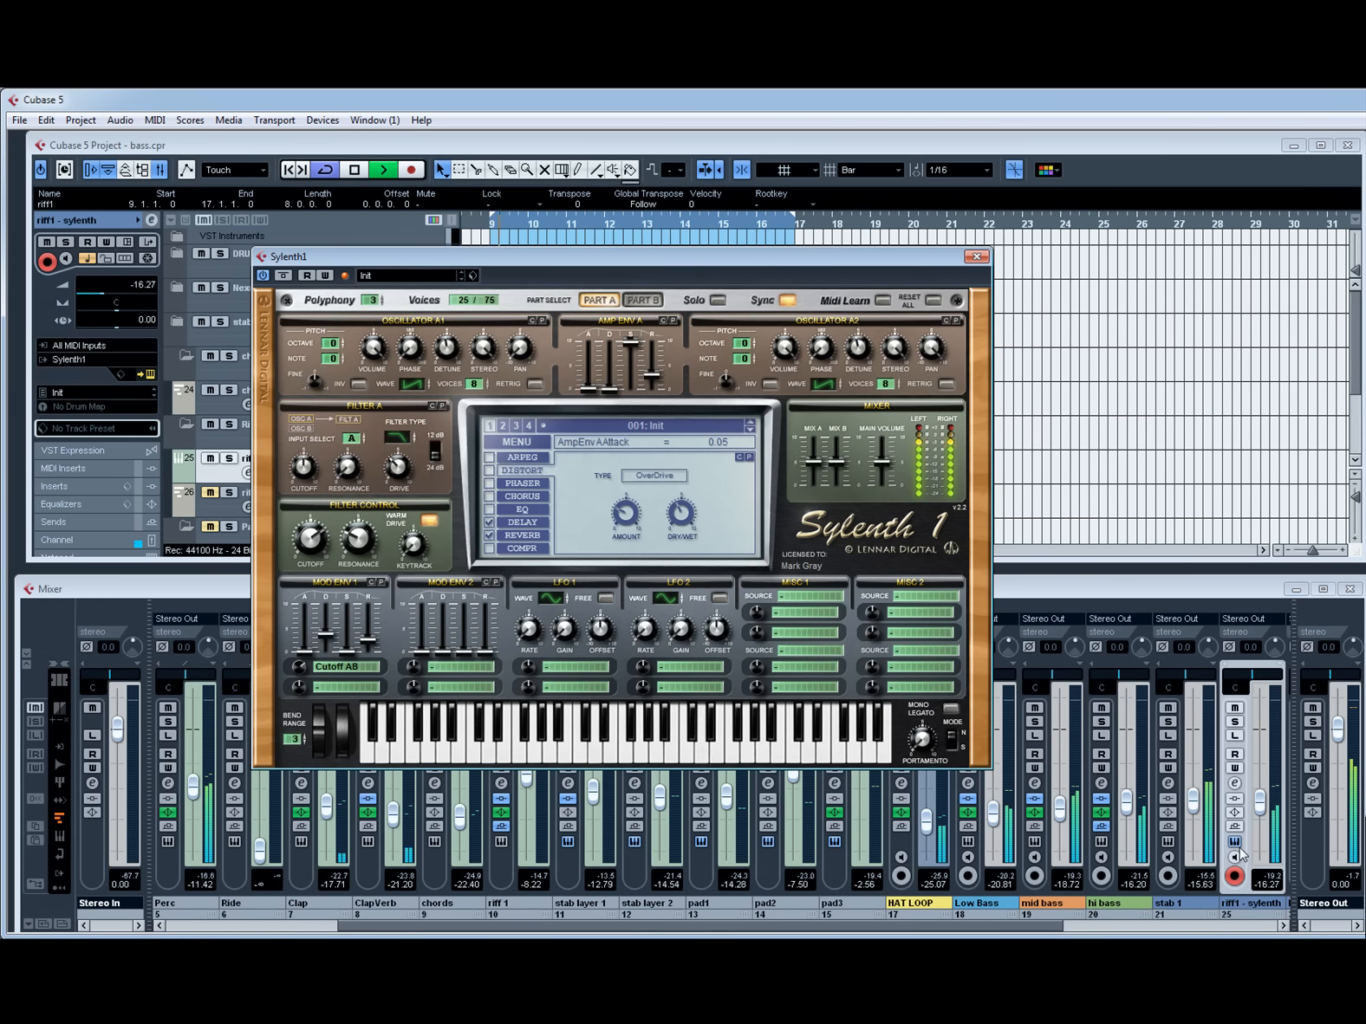
left_click_drag(303, 576, 312, 491)
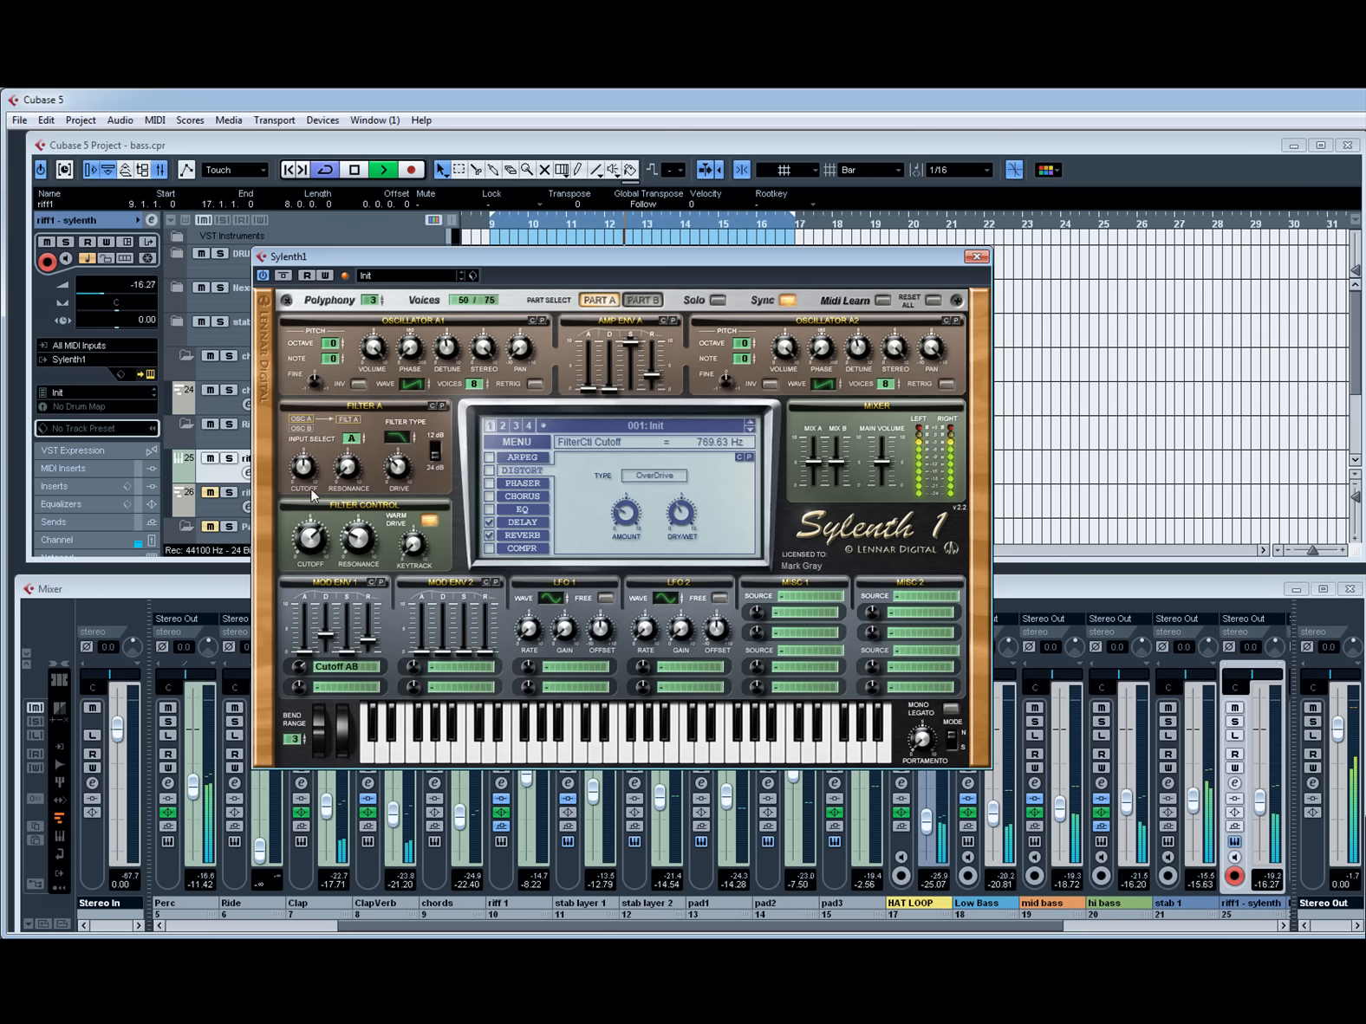
key("space")
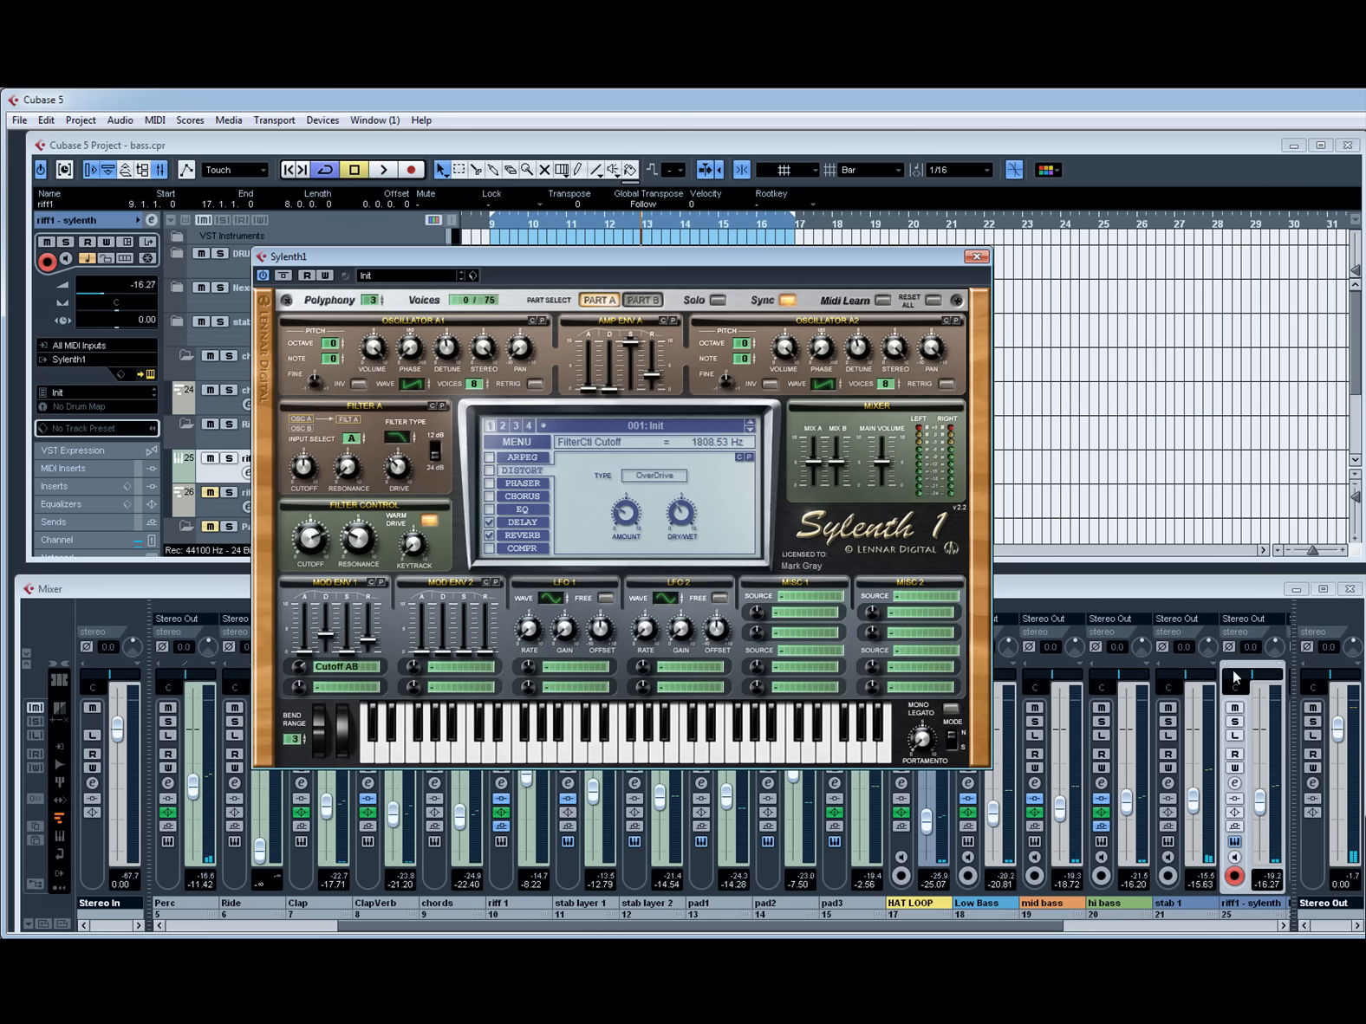
Bring the mixer forward, expand it to show the channel inserts and EQ, and reach the riff1 - sylenth channel.
left_click(1231, 590)
left_click_drag(894, 254, 1365, 207)
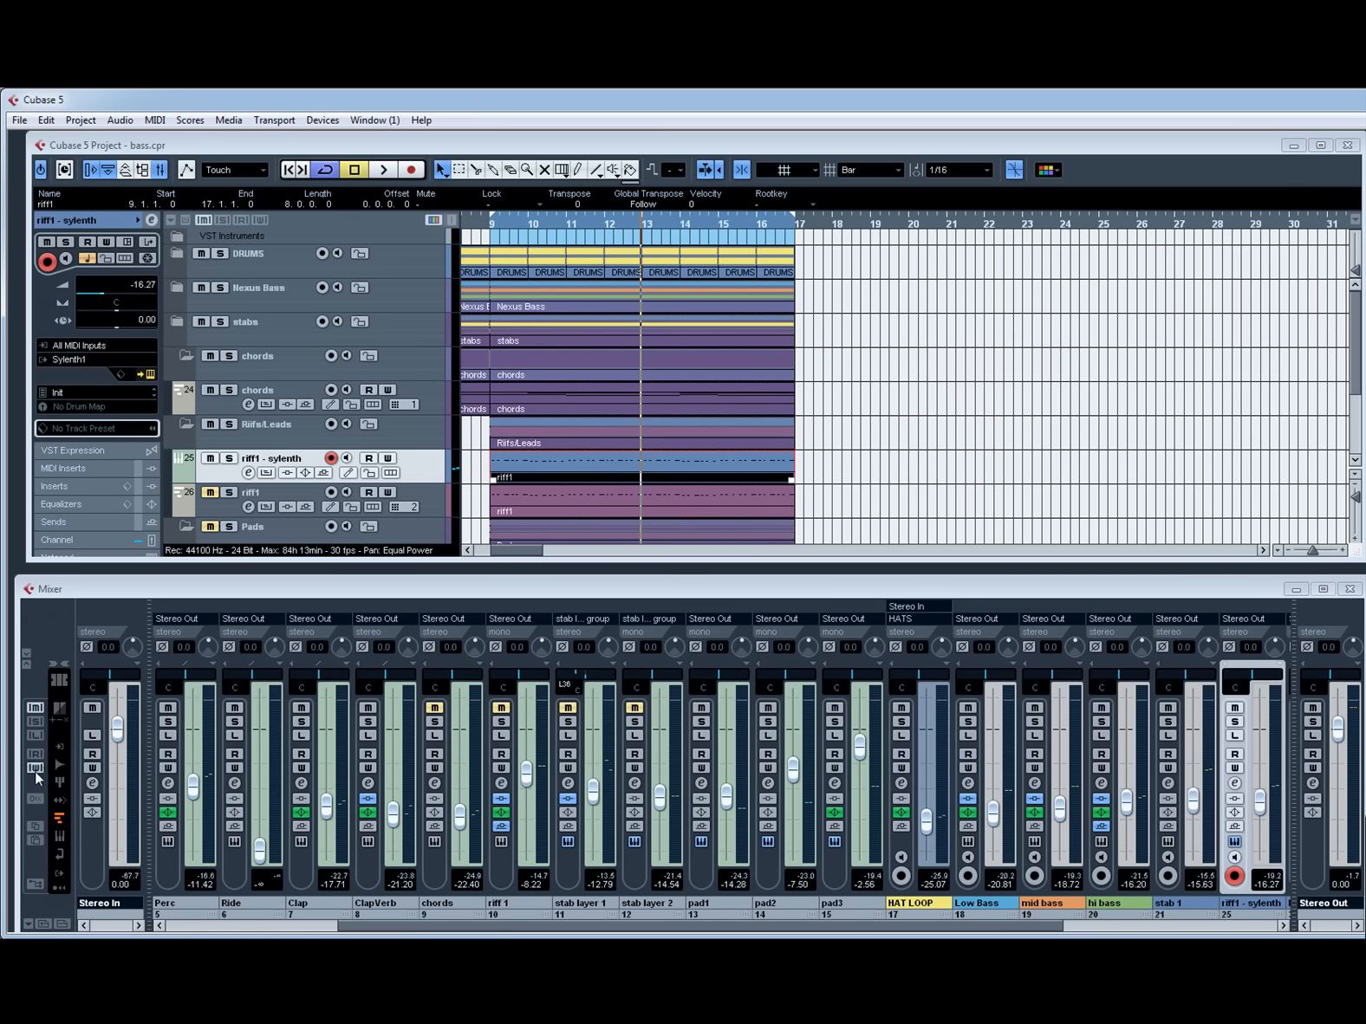
left_click(27, 664)
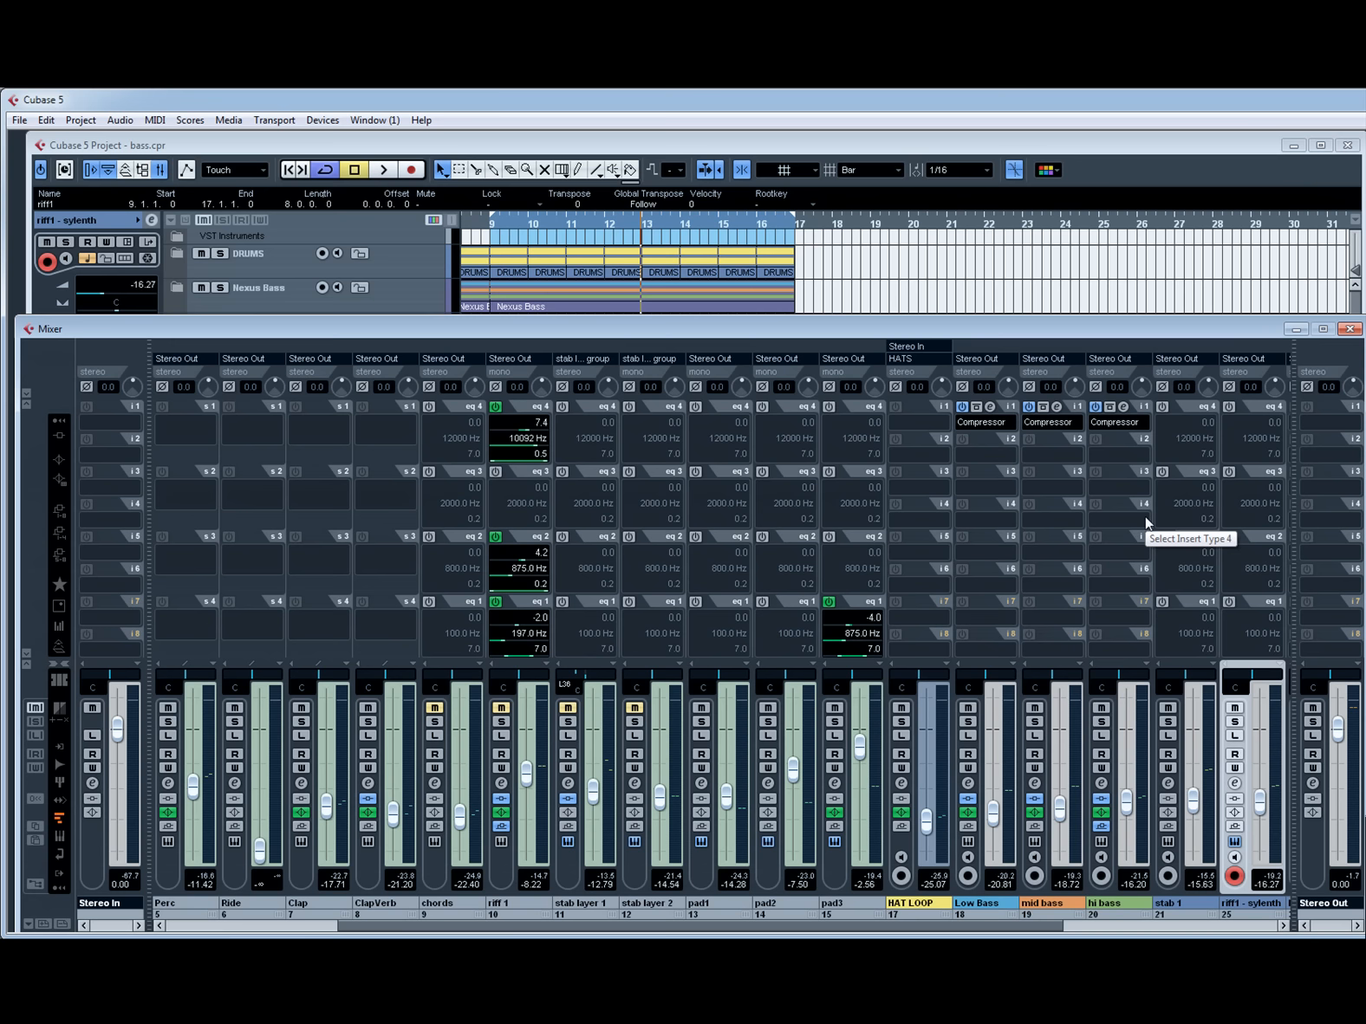
left_click_drag(1046, 934, 1259, 931)
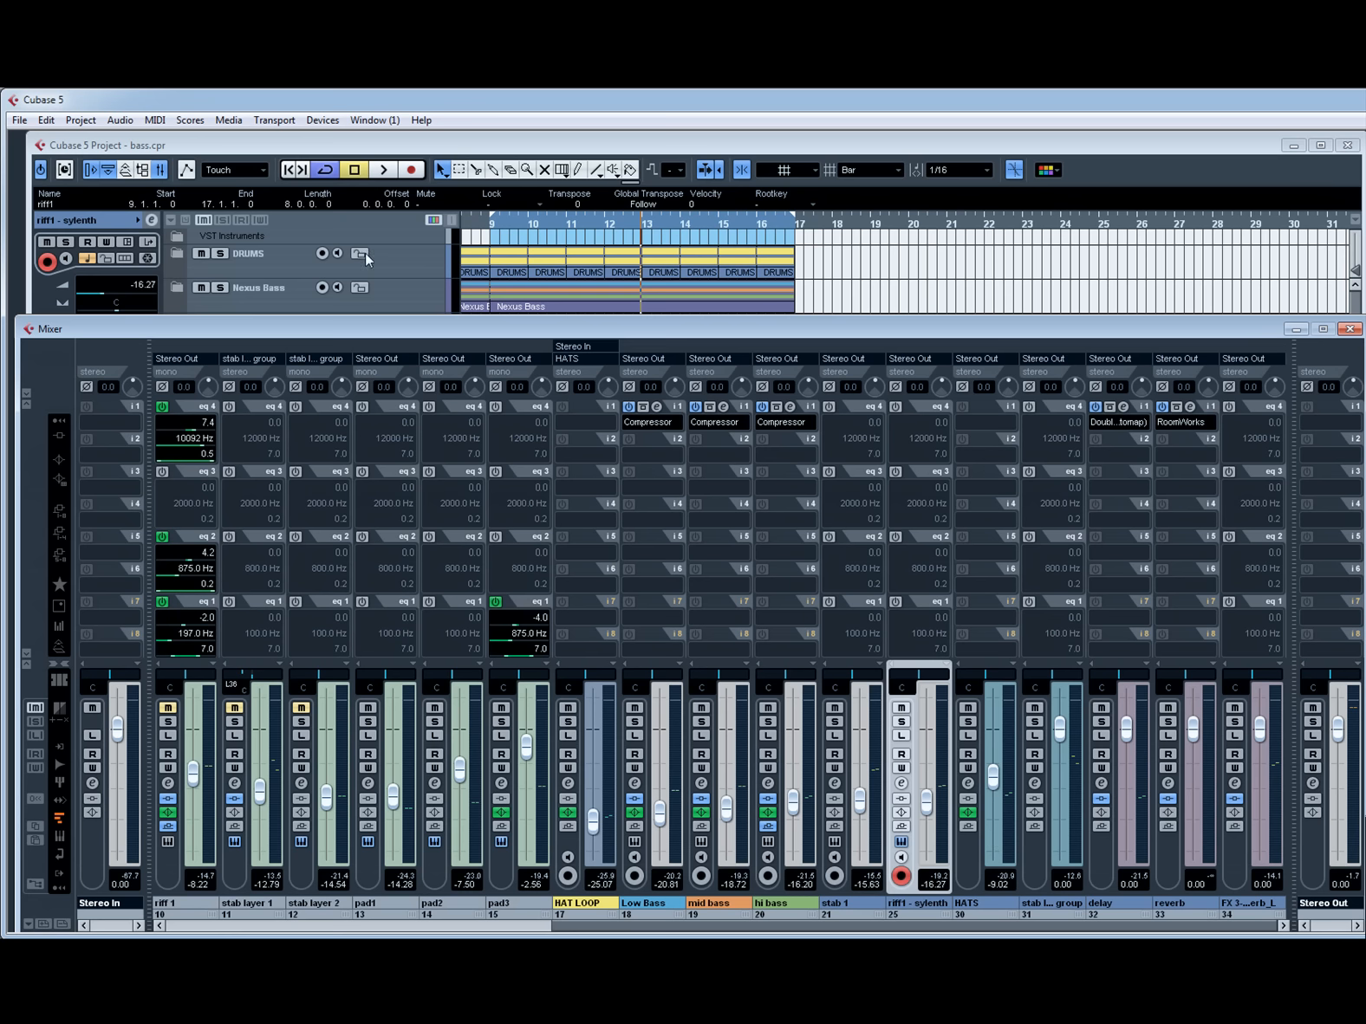
Solo the original riff1 track for a short listen and show the inserts on all mixer channels.
left_click(413, 292)
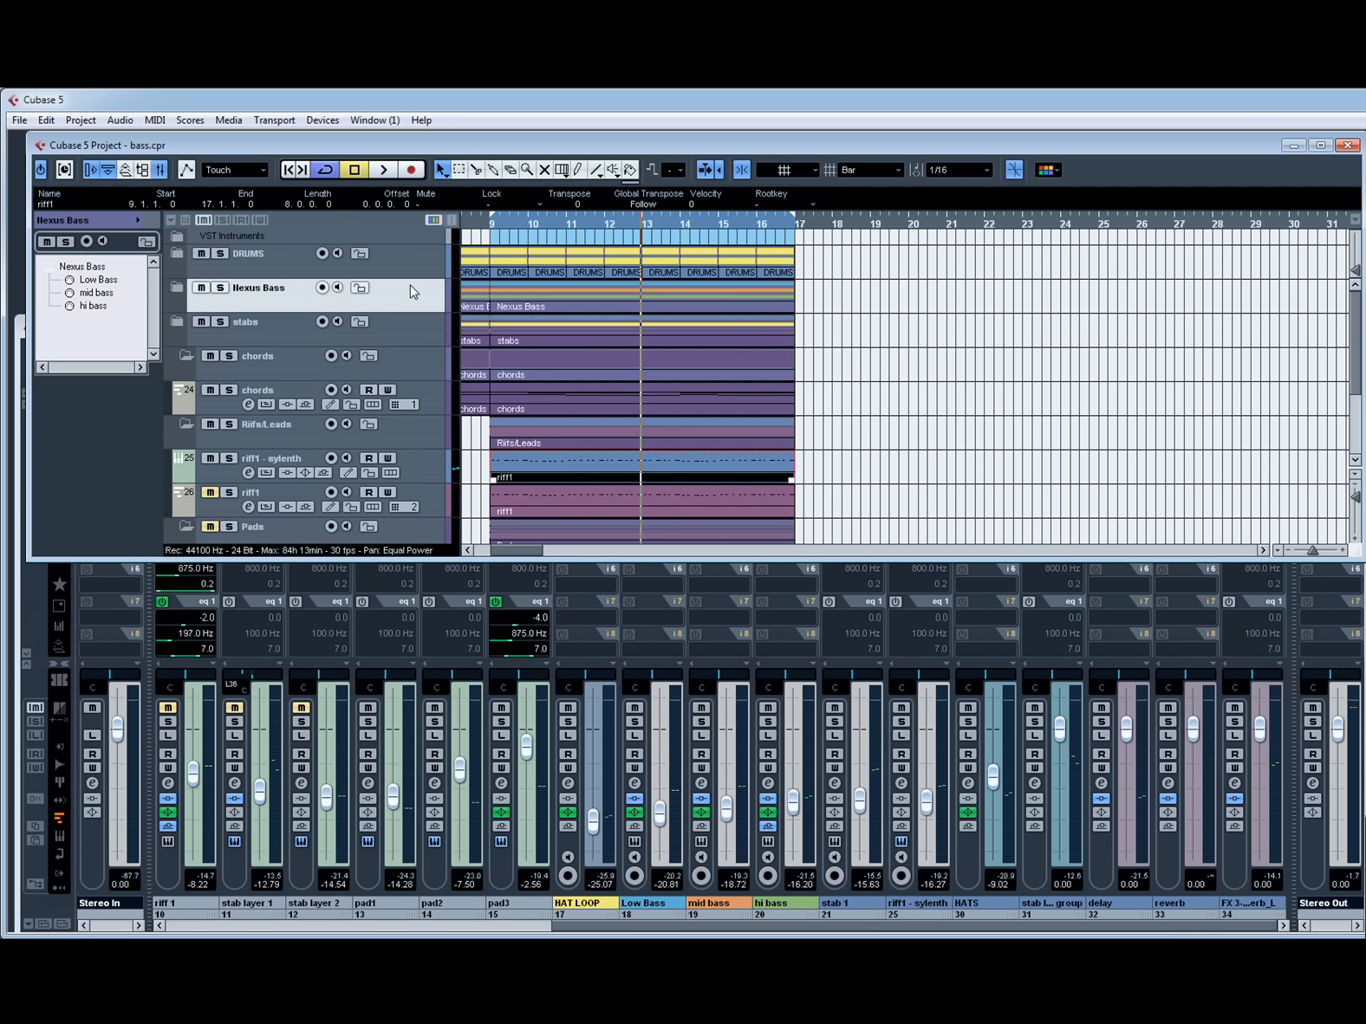
left_click(436, 505)
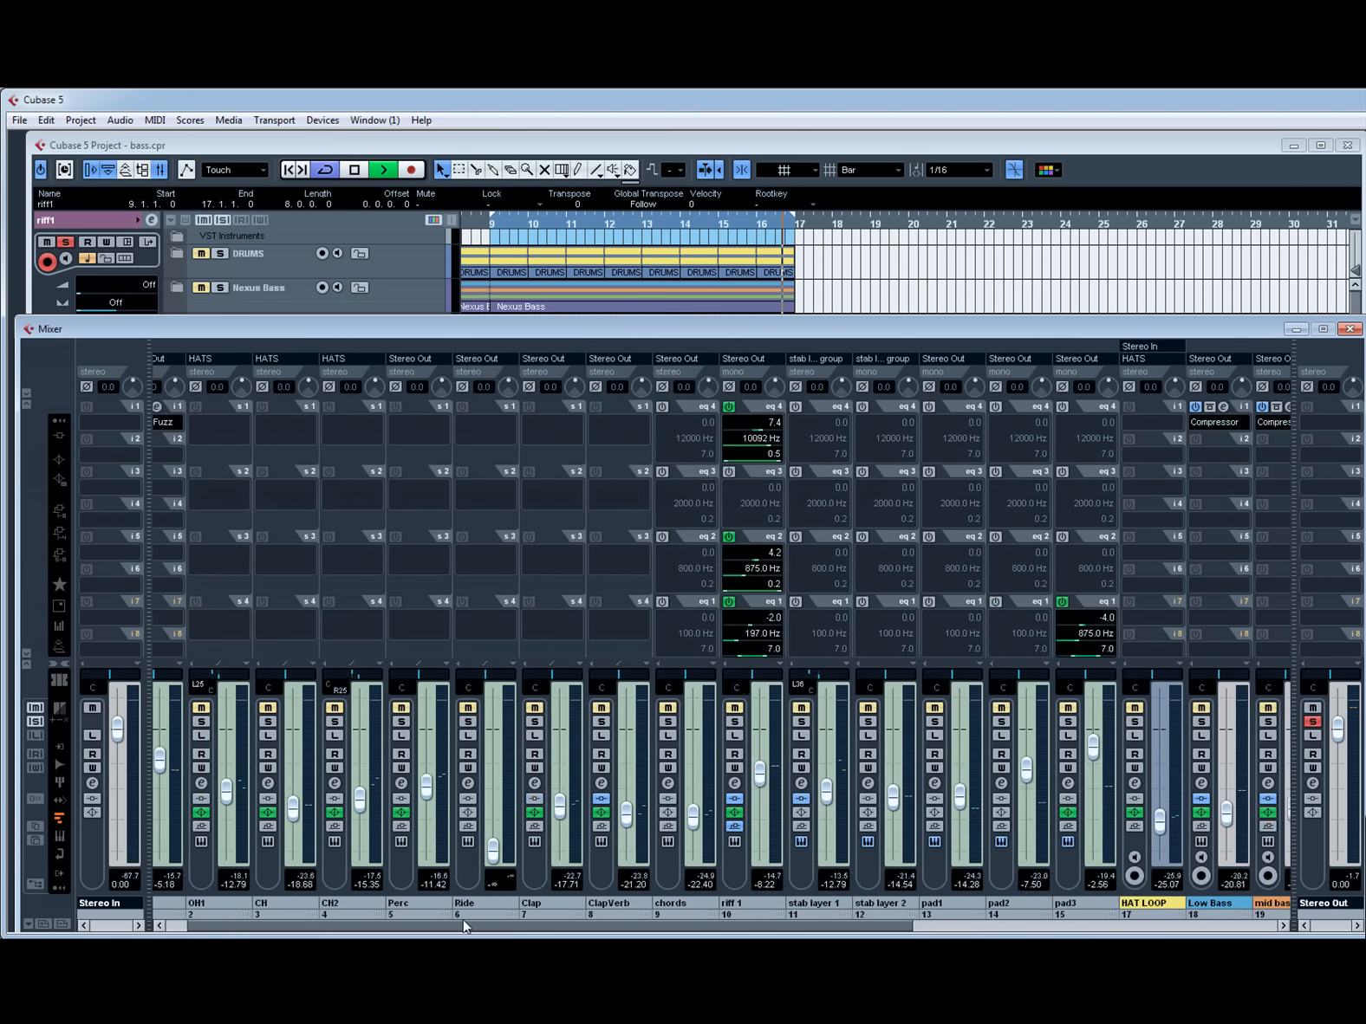
left_click_drag(466, 925, 461, 927)
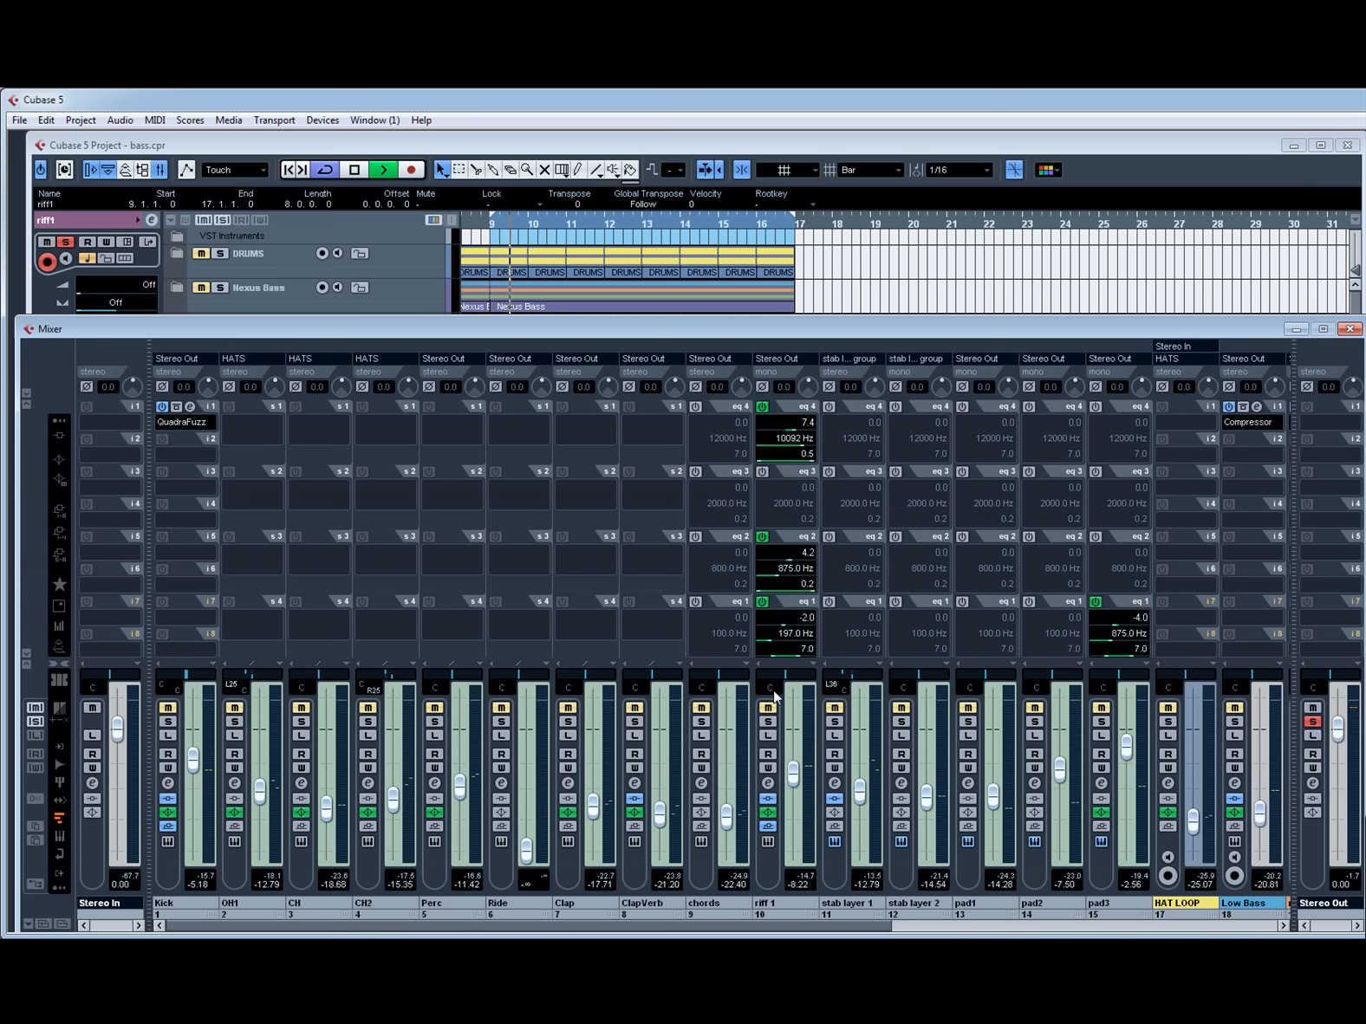
left_click(55, 424)
key("space")
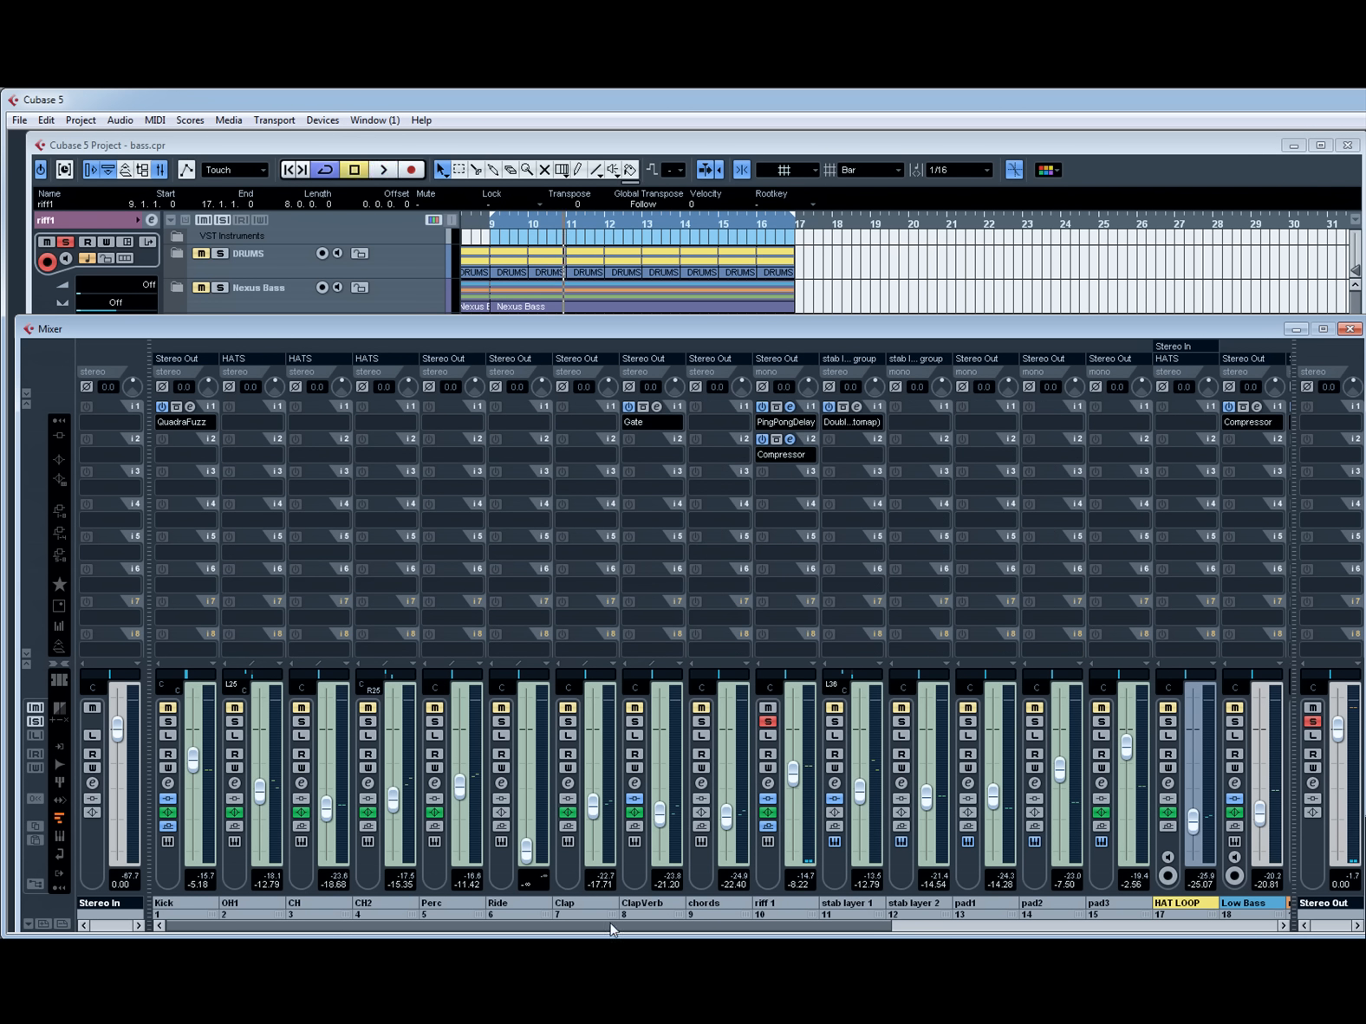
Load a Compressor into insert slot 2 of the riff1 - sylenth channel and open its settings.
left_click_drag(612, 930, 949, 935)
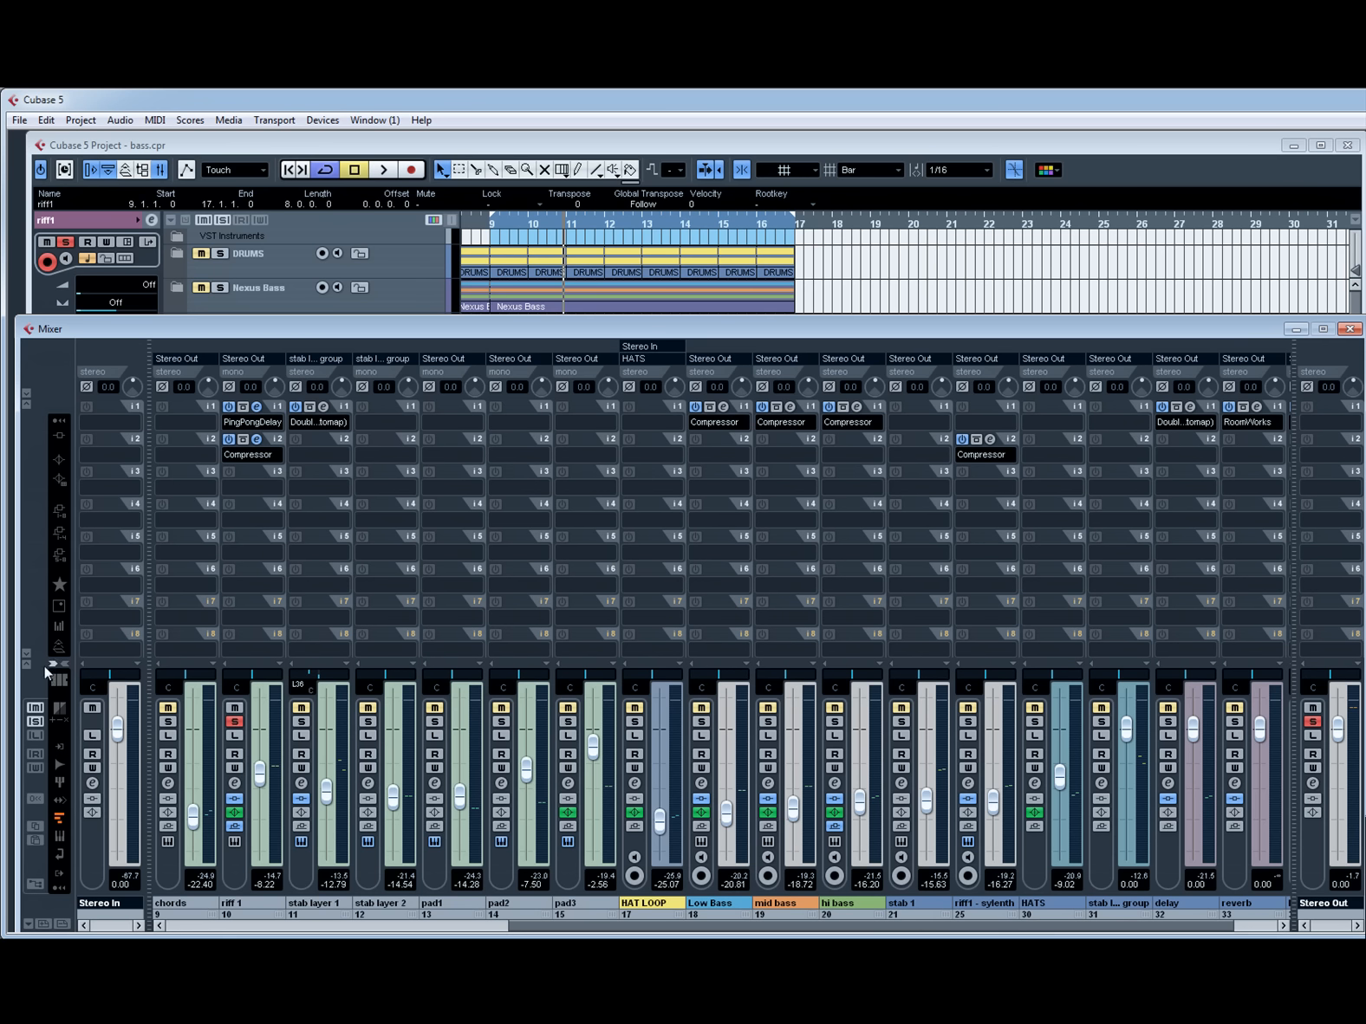
left_click(989, 440)
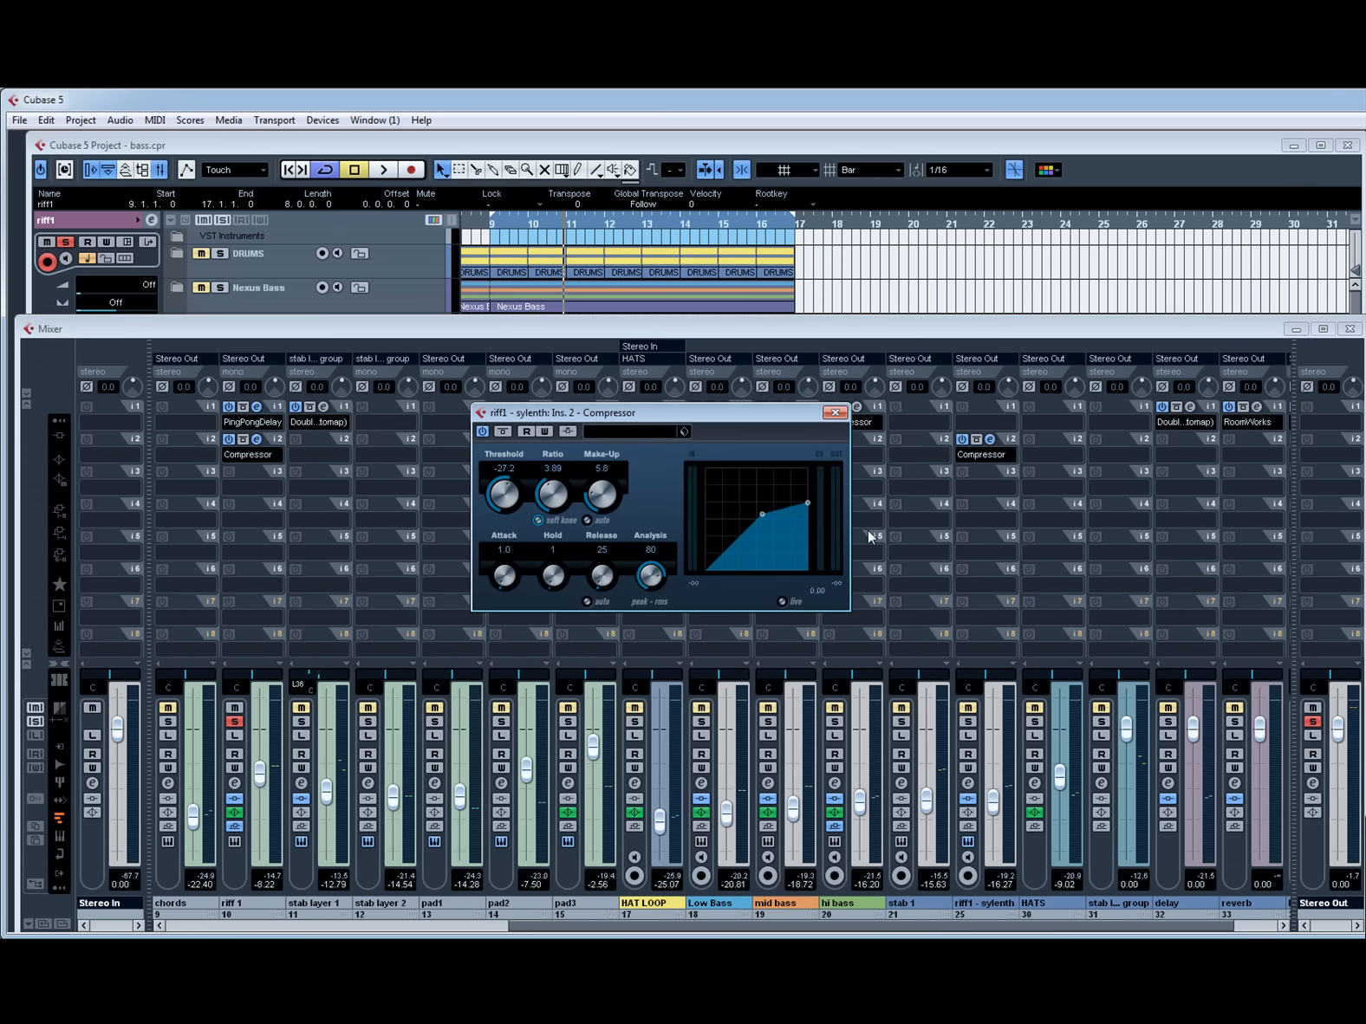
Switch the solo from the riff 1 channel to riff1 - sylenth and resume playback.
left_click(237, 722)
key("space")
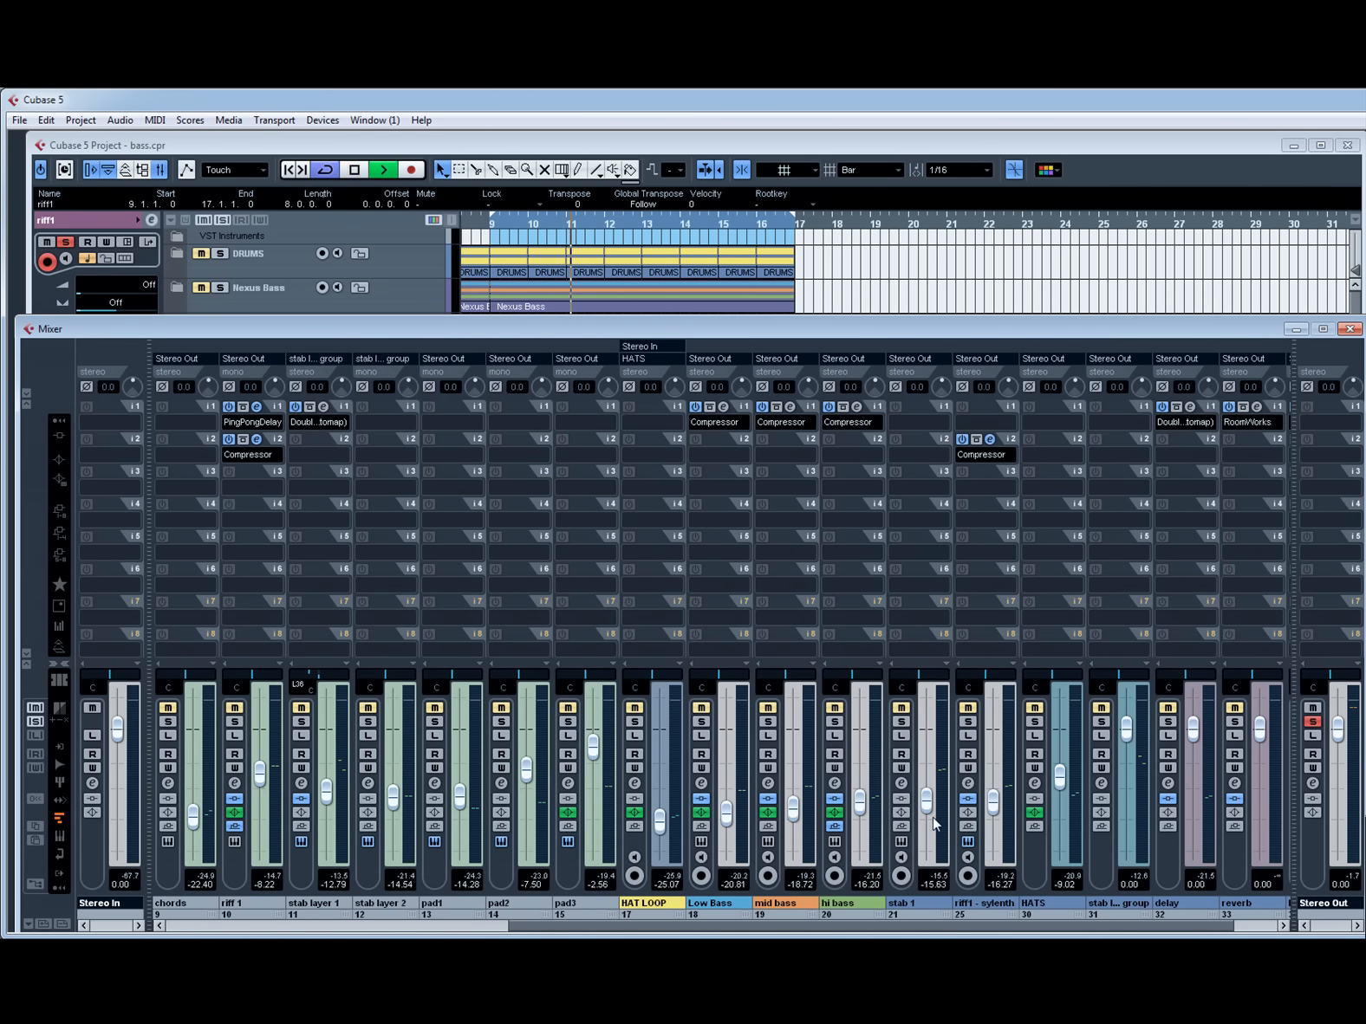
left_click(968, 721)
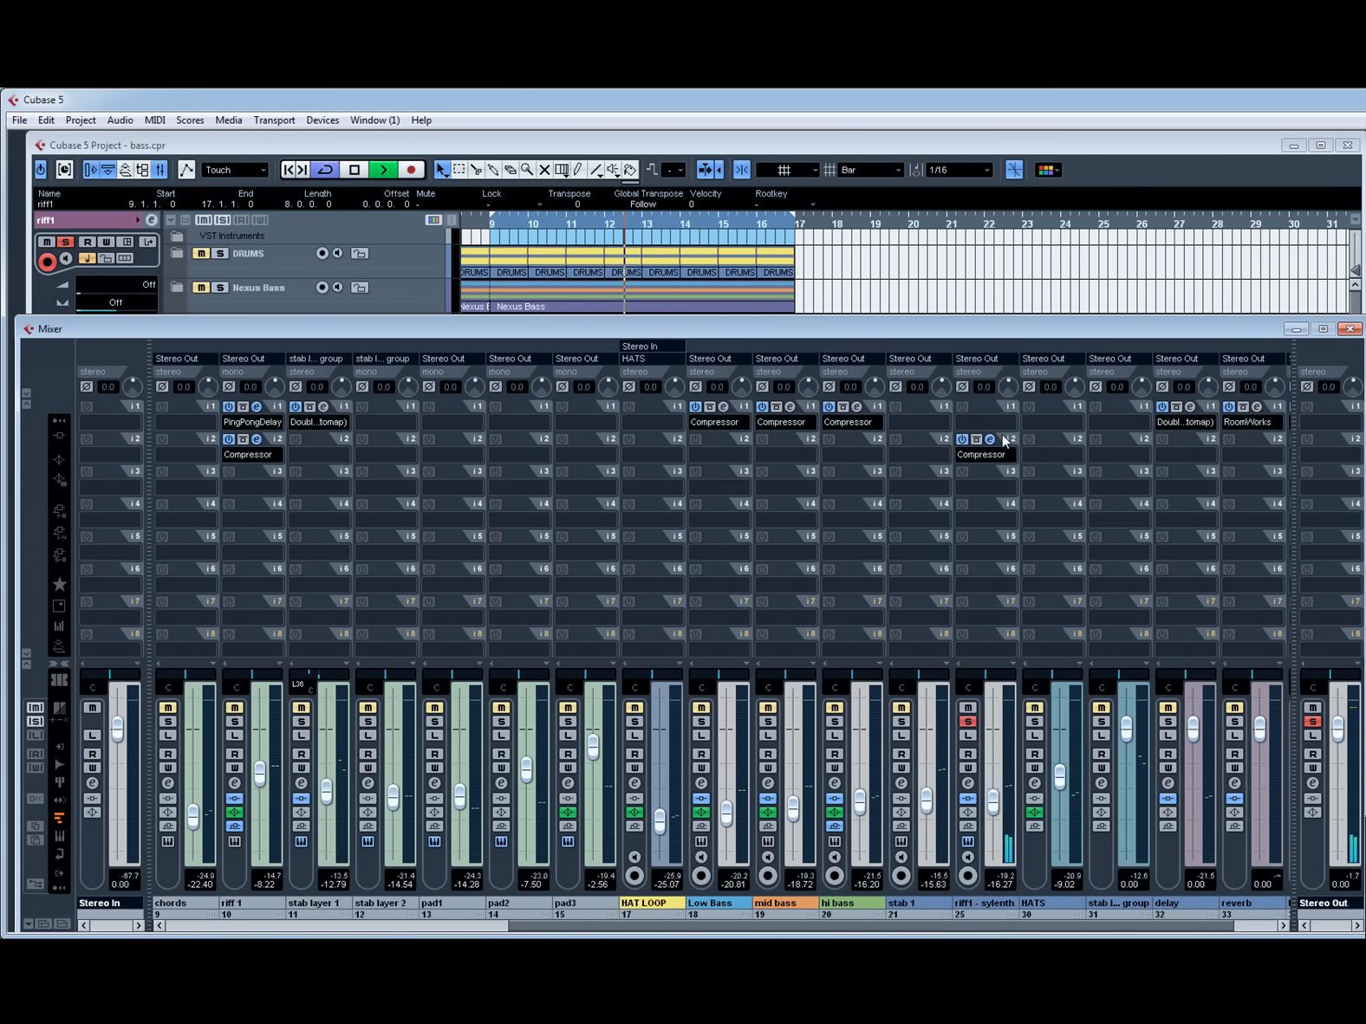
Open Sylenth1 from the riff1 - sylenth channel and sweep the Filter Control cutoff while the riff plays.
left_click(967, 841)
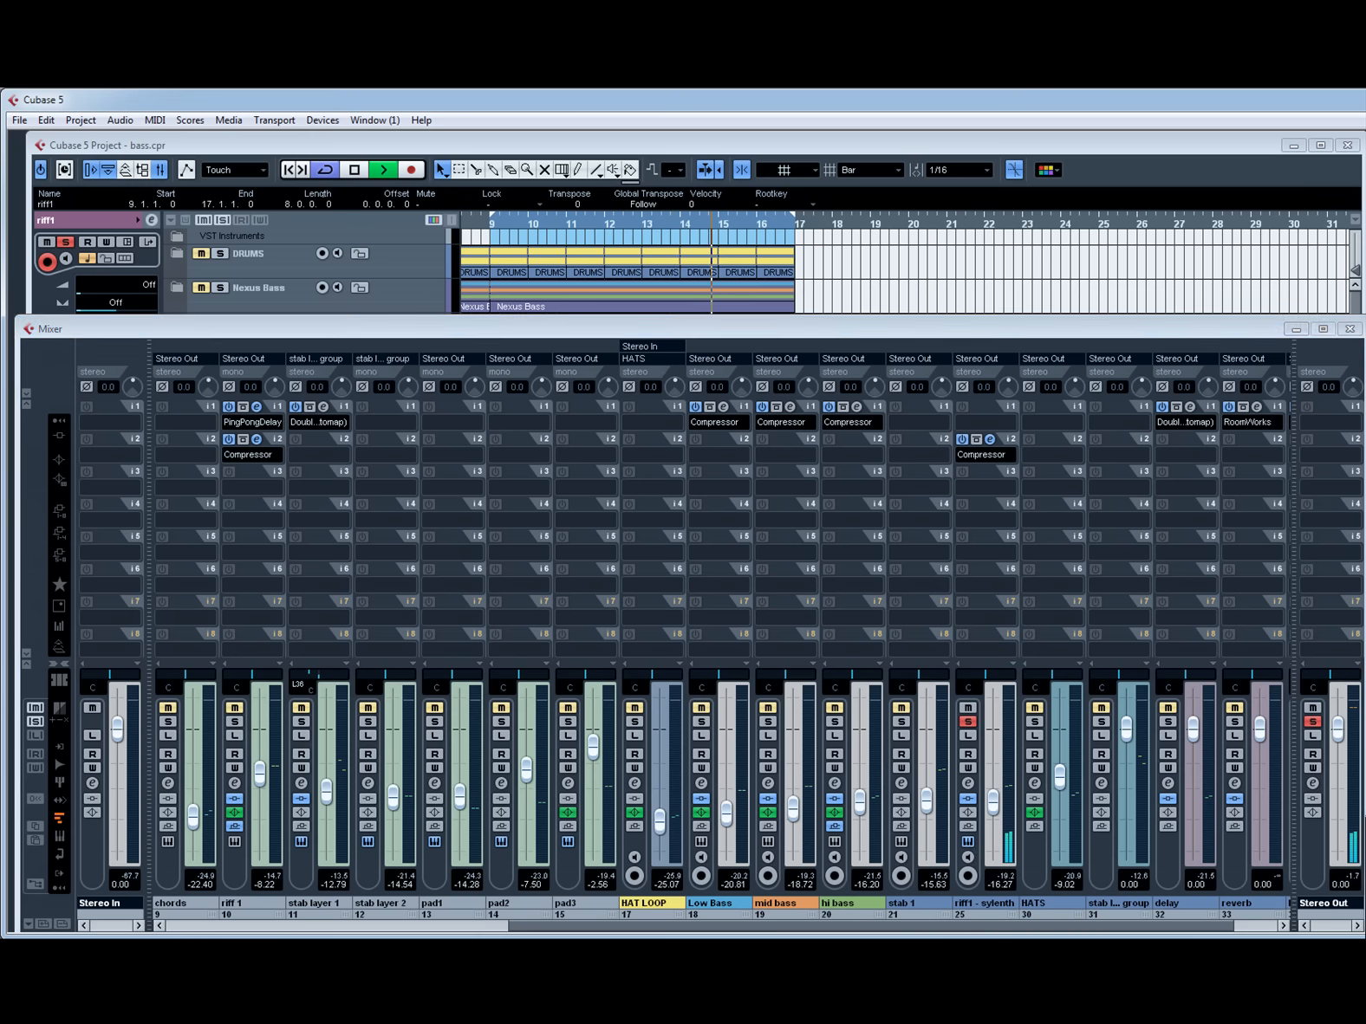
left_click_drag(908, 256, 559, 270)
left_click(329, 541)
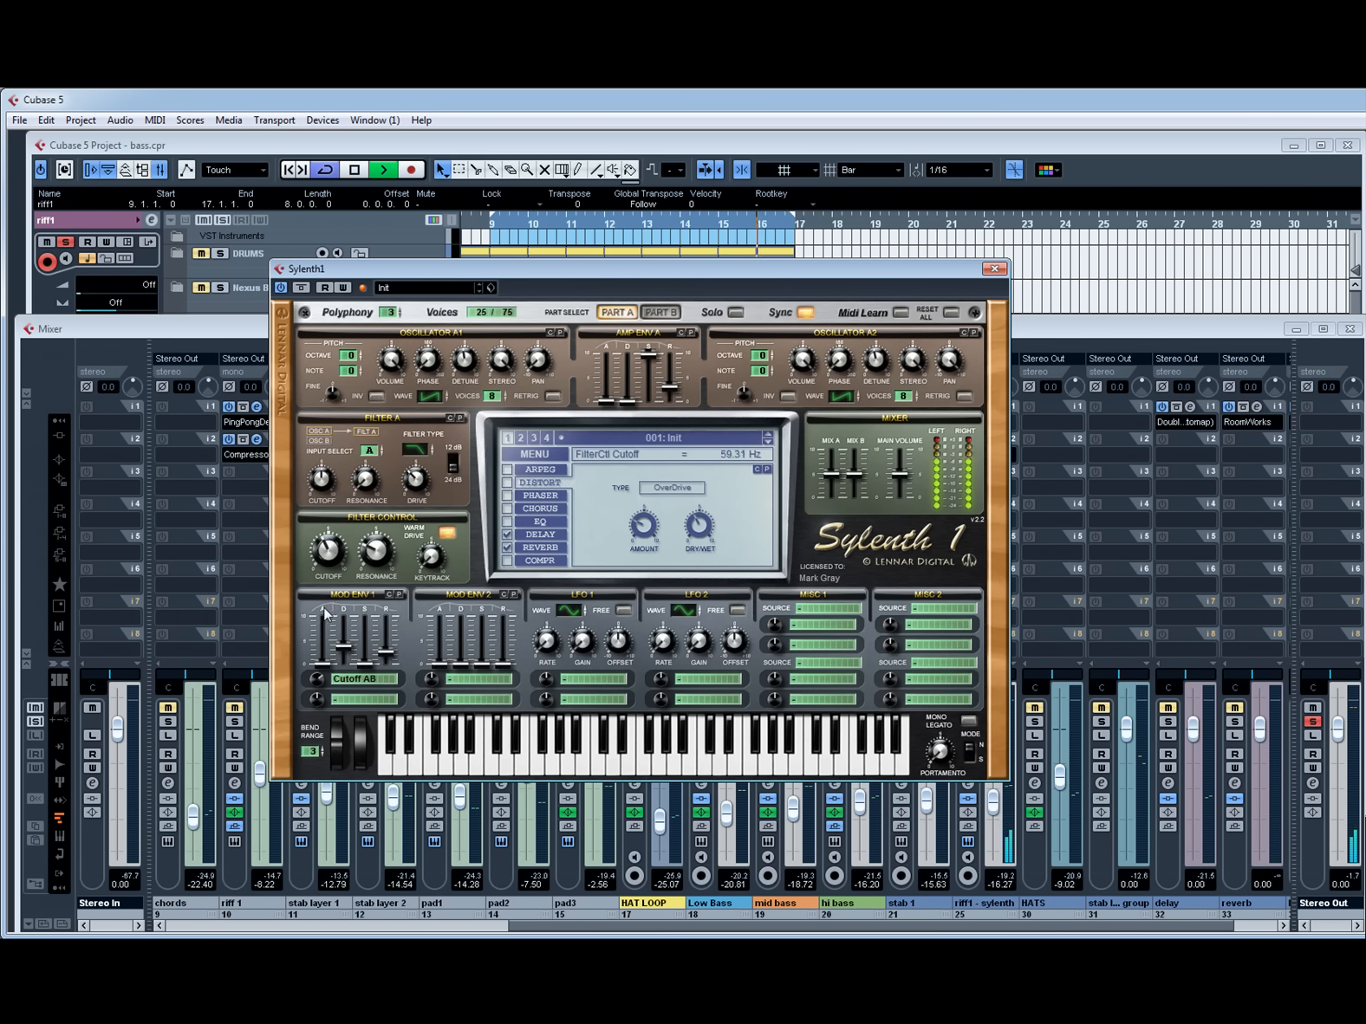
left_click_drag(328, 547, 340, 574)
Move Sylenth1 aside and compare the riff with the riff1 - sylenth channel's Compressor switched on and off.
left_click_drag(690, 273, 516, 292)
left_click(967, 438)
left_click(966, 438)
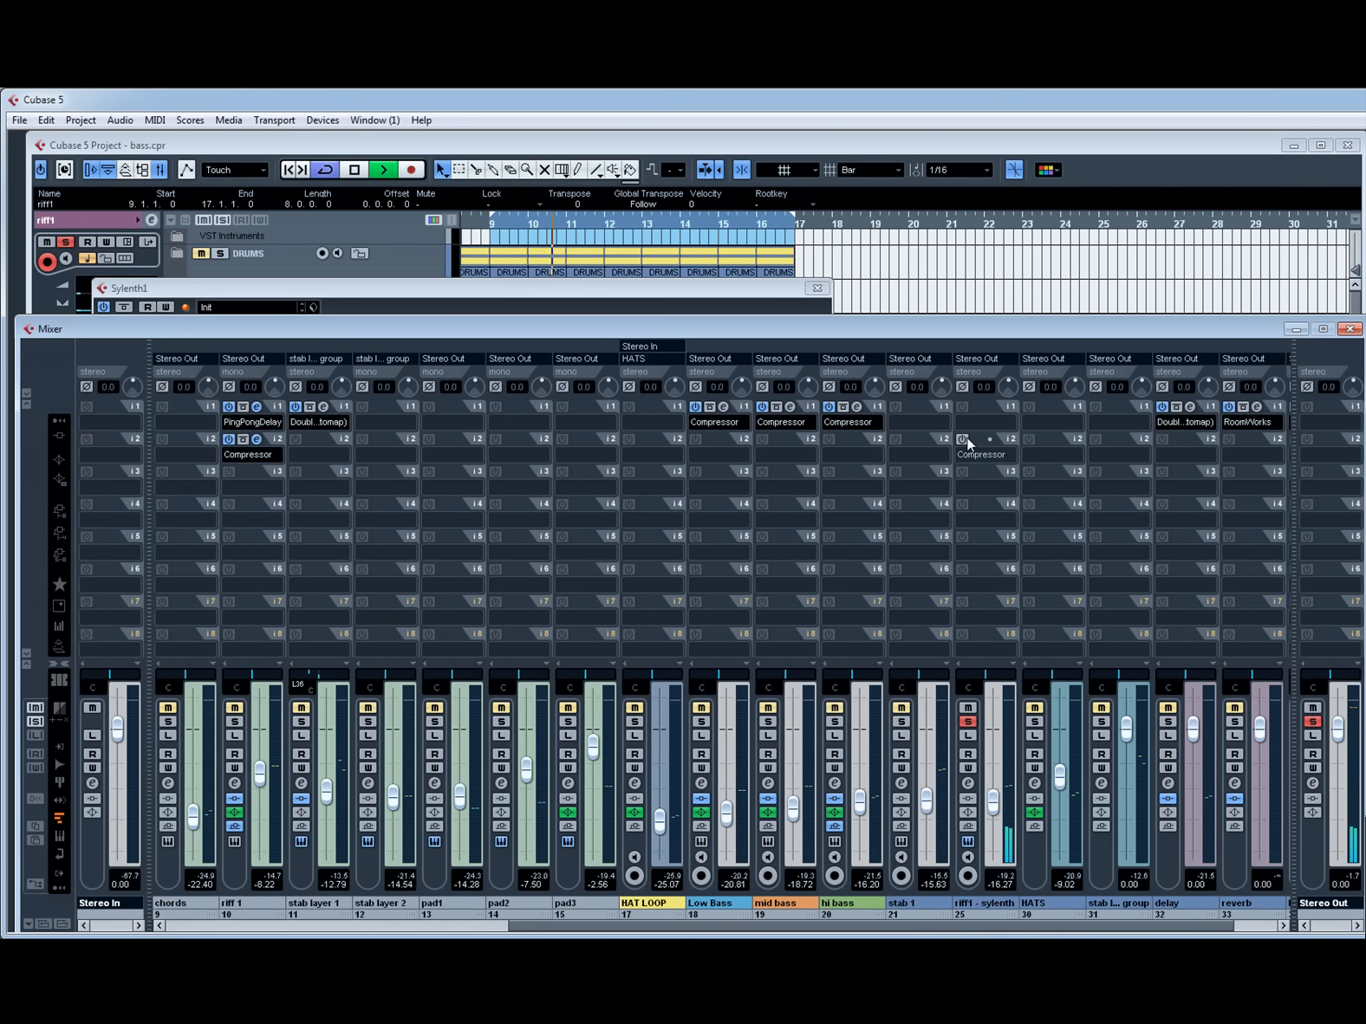
Open the riff1 - sylenth channel settings, switch its Compressor insert on and show the compressor's controls.
left_click(968, 783)
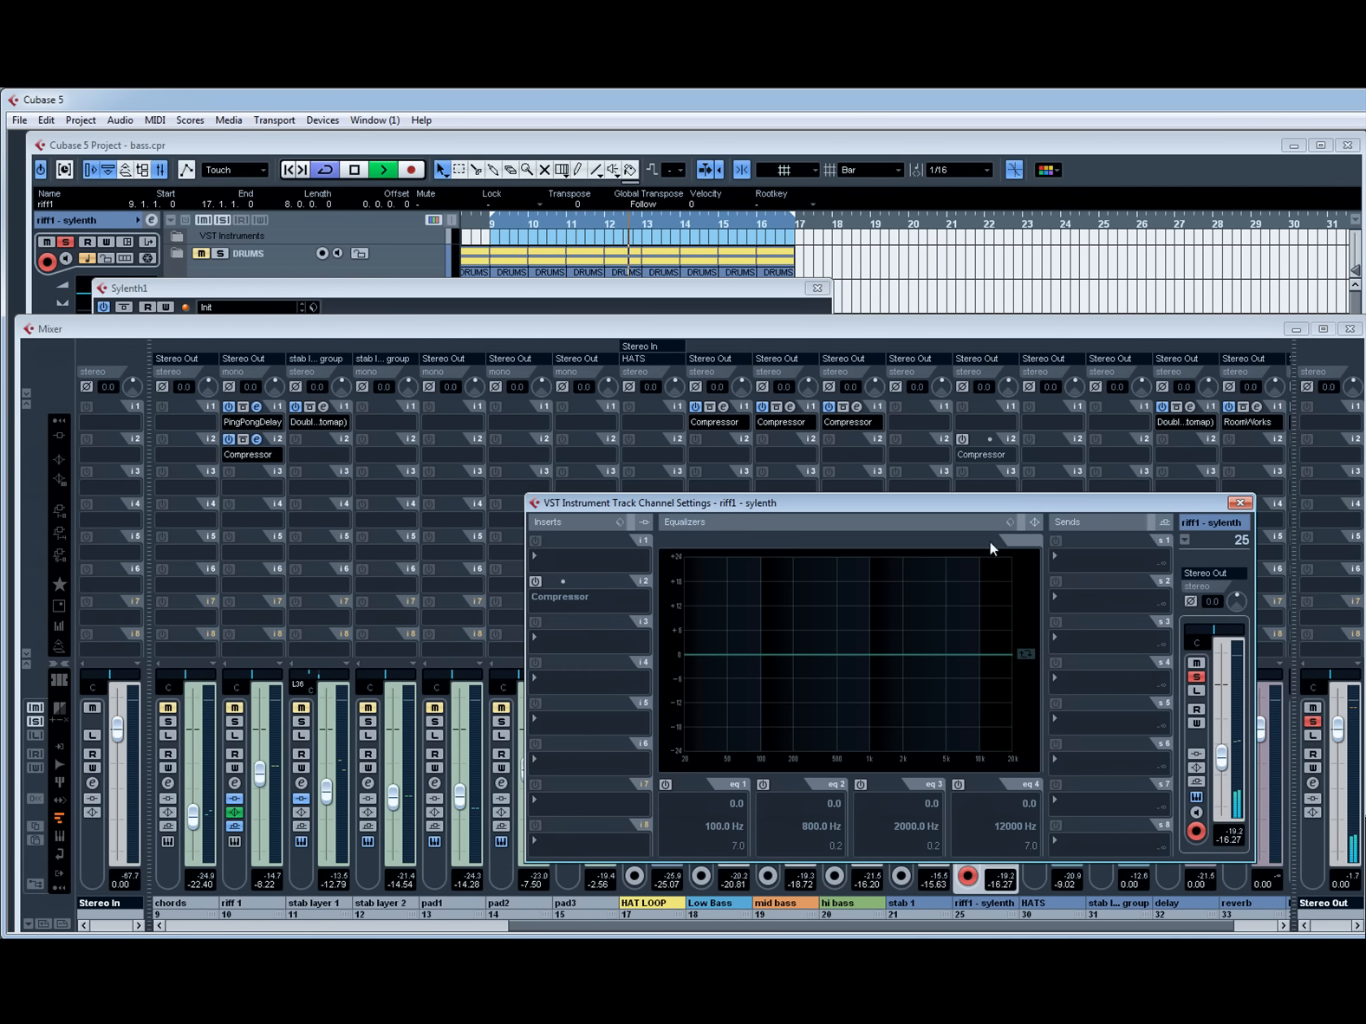
left_click(534, 582)
left_click(563, 586)
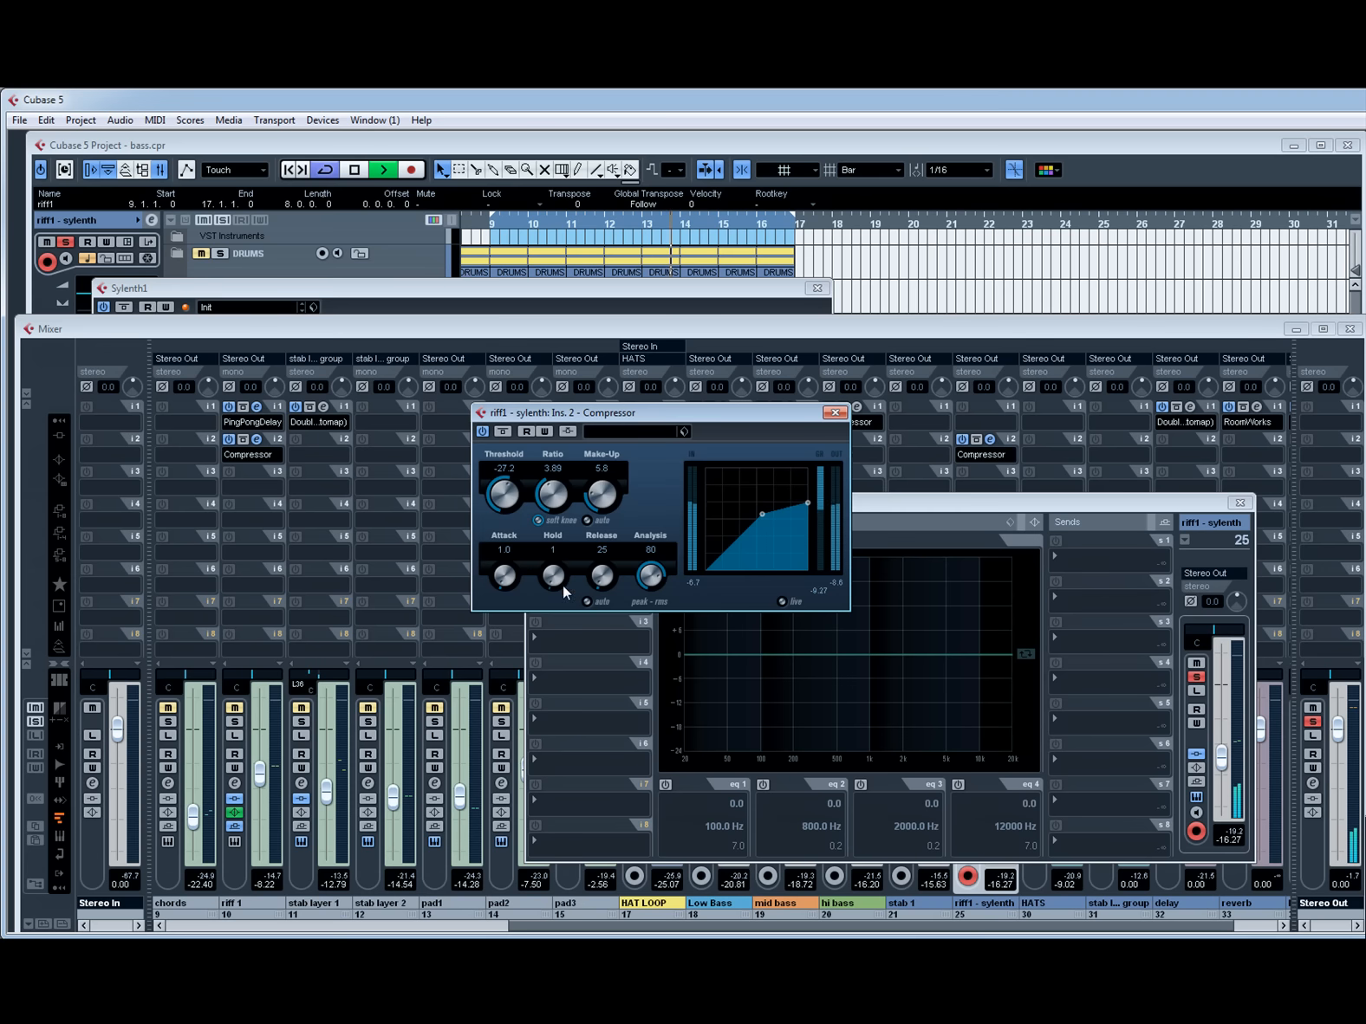
Close the compressor and riff1 - sylenth channel settings, collapse the mixer's insert section and bring Sylenth1 back into view.
left_click(834, 413)
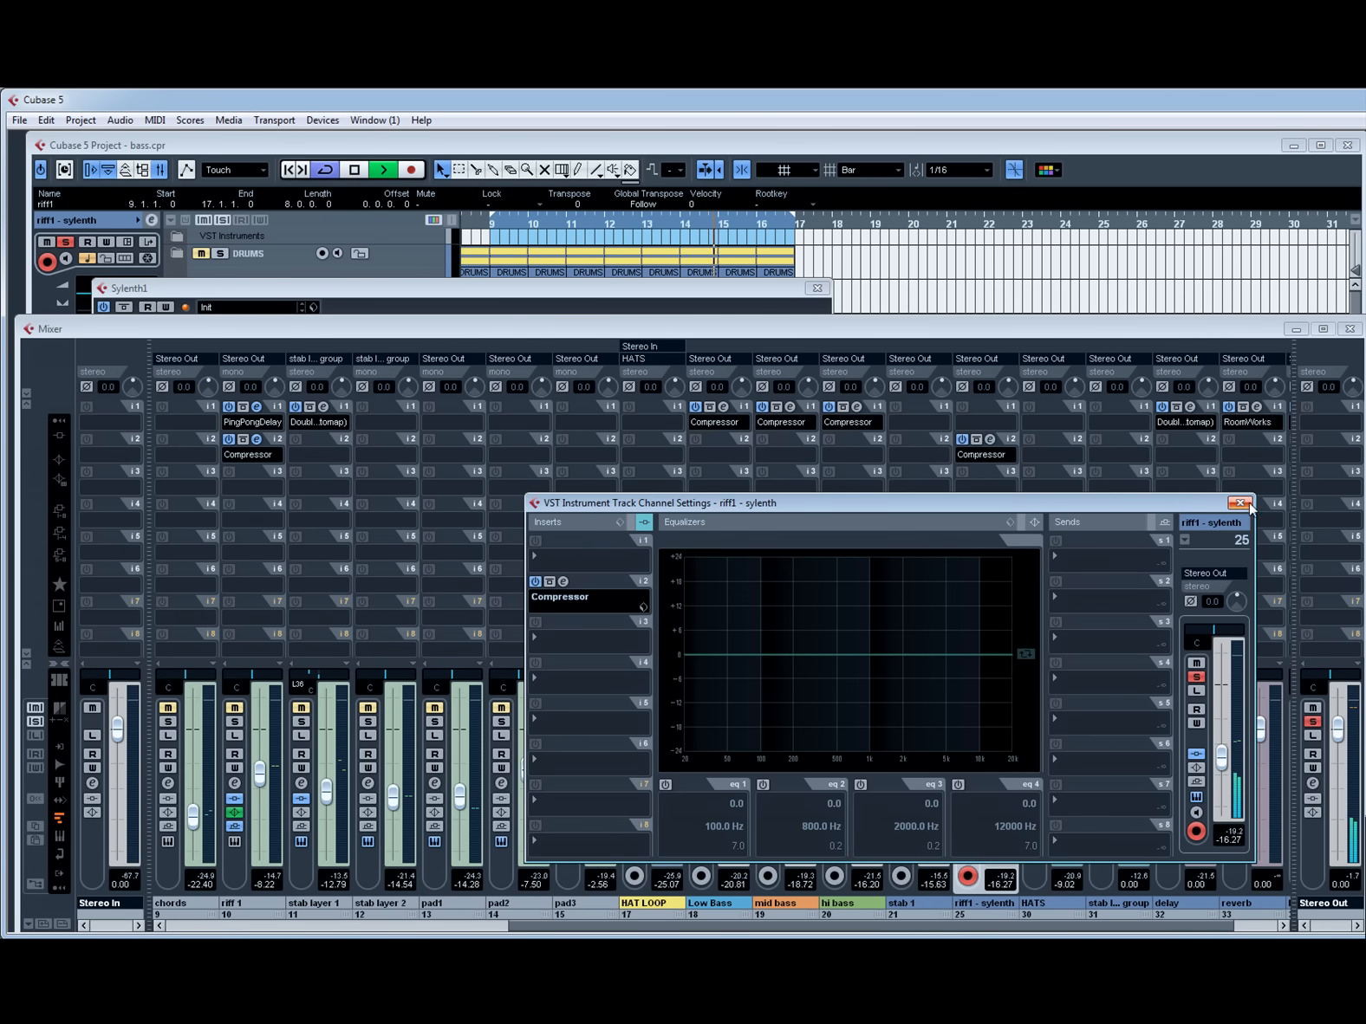
left_click(1239, 503)
left_click(27, 655)
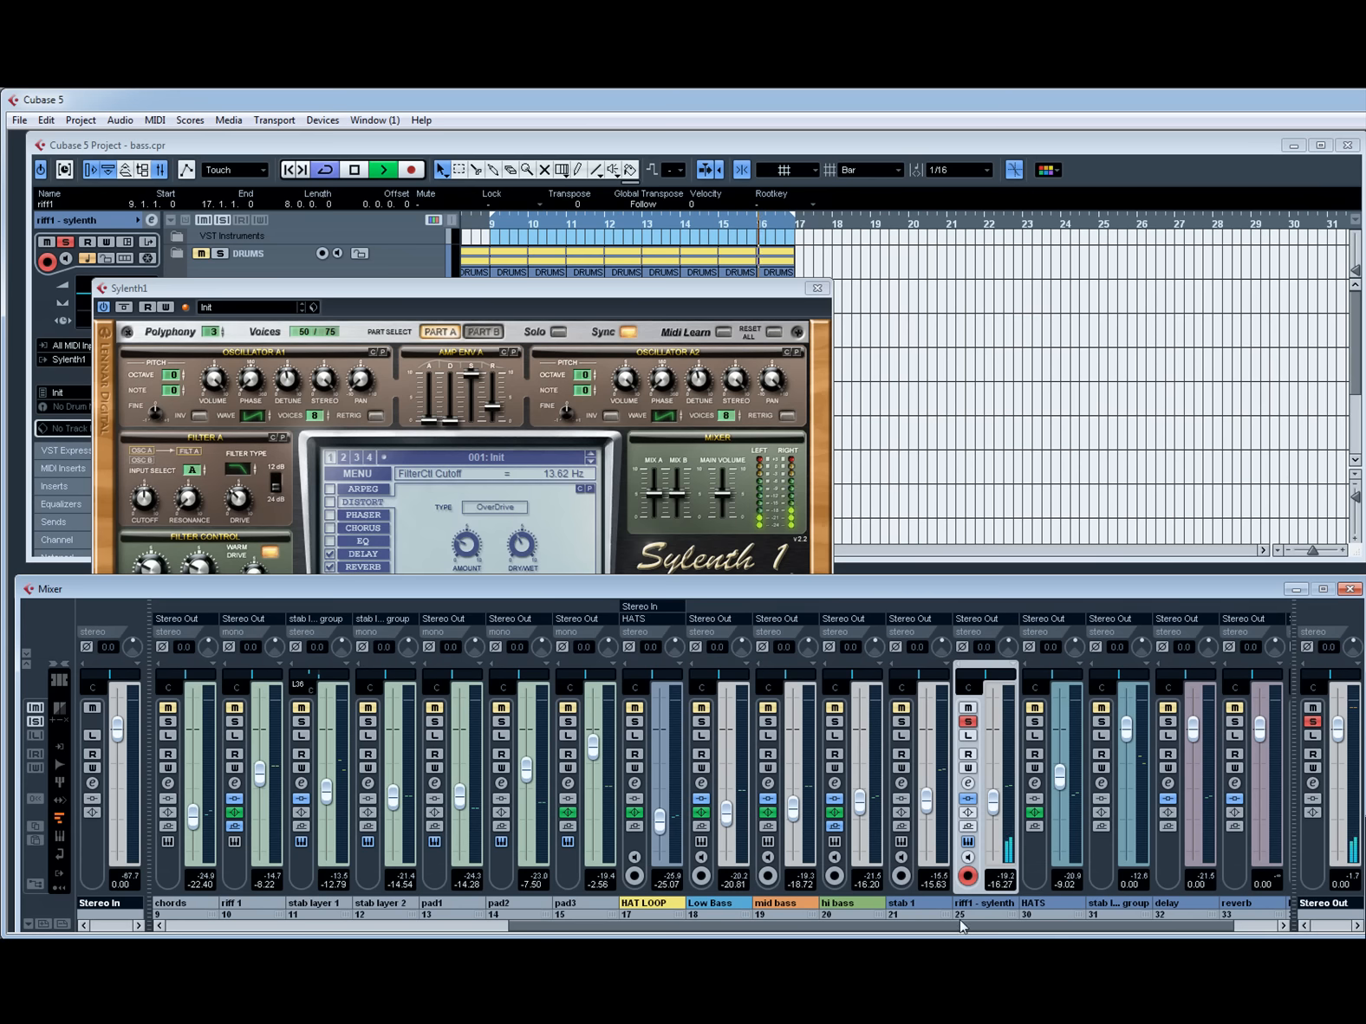
left_click(652, 321)
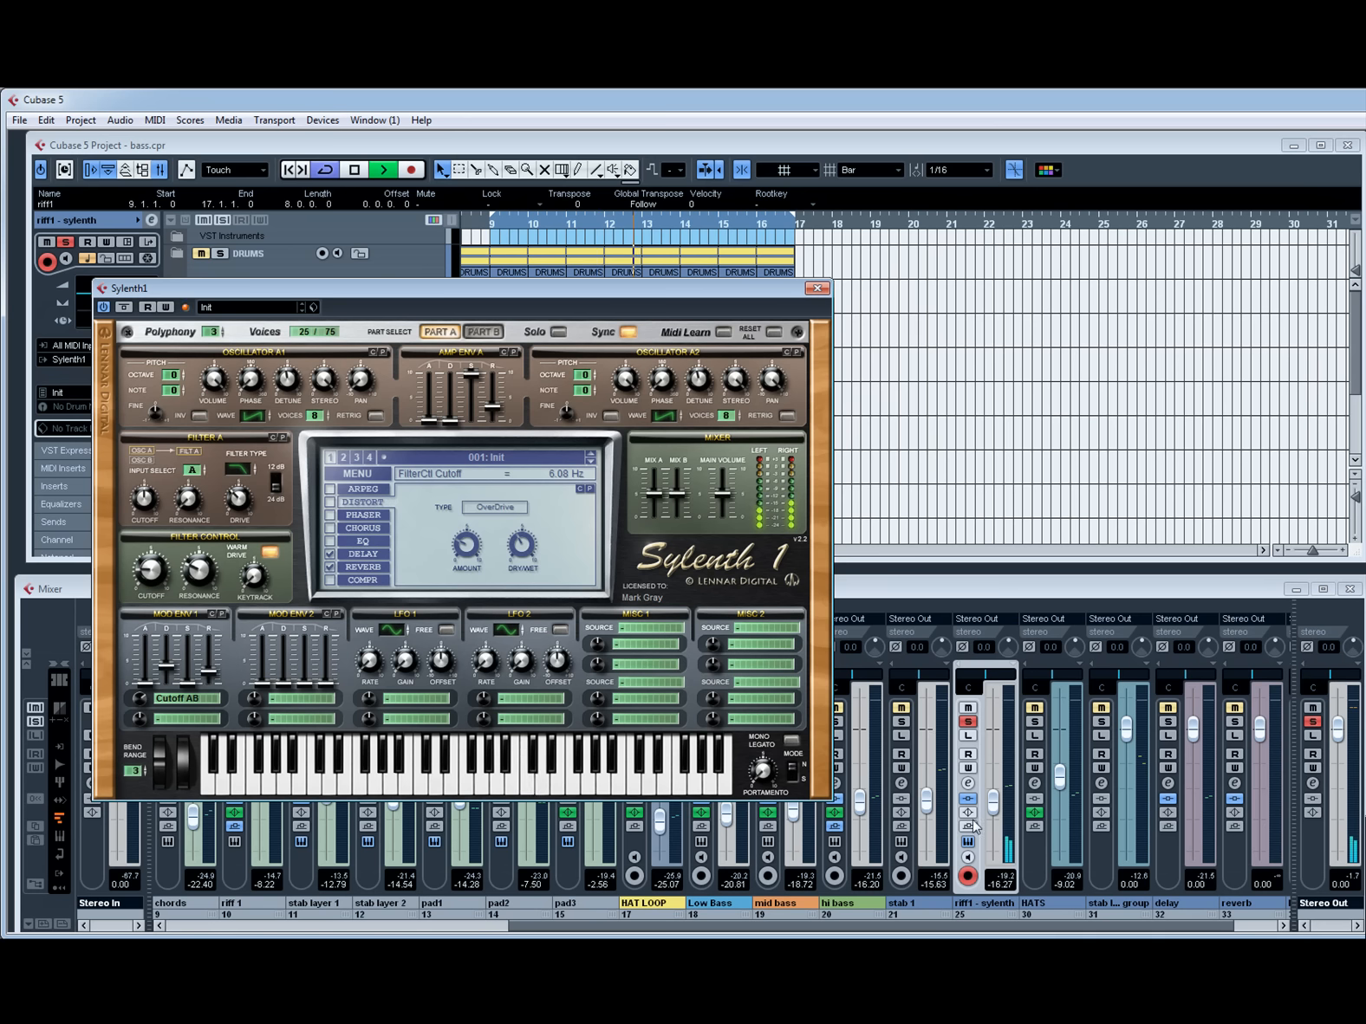
Reopen the riff1 - sylenth channel settings and compare the riff with its Compressor insert bypassed and active.
left_click(971, 789)
left_click(969, 784)
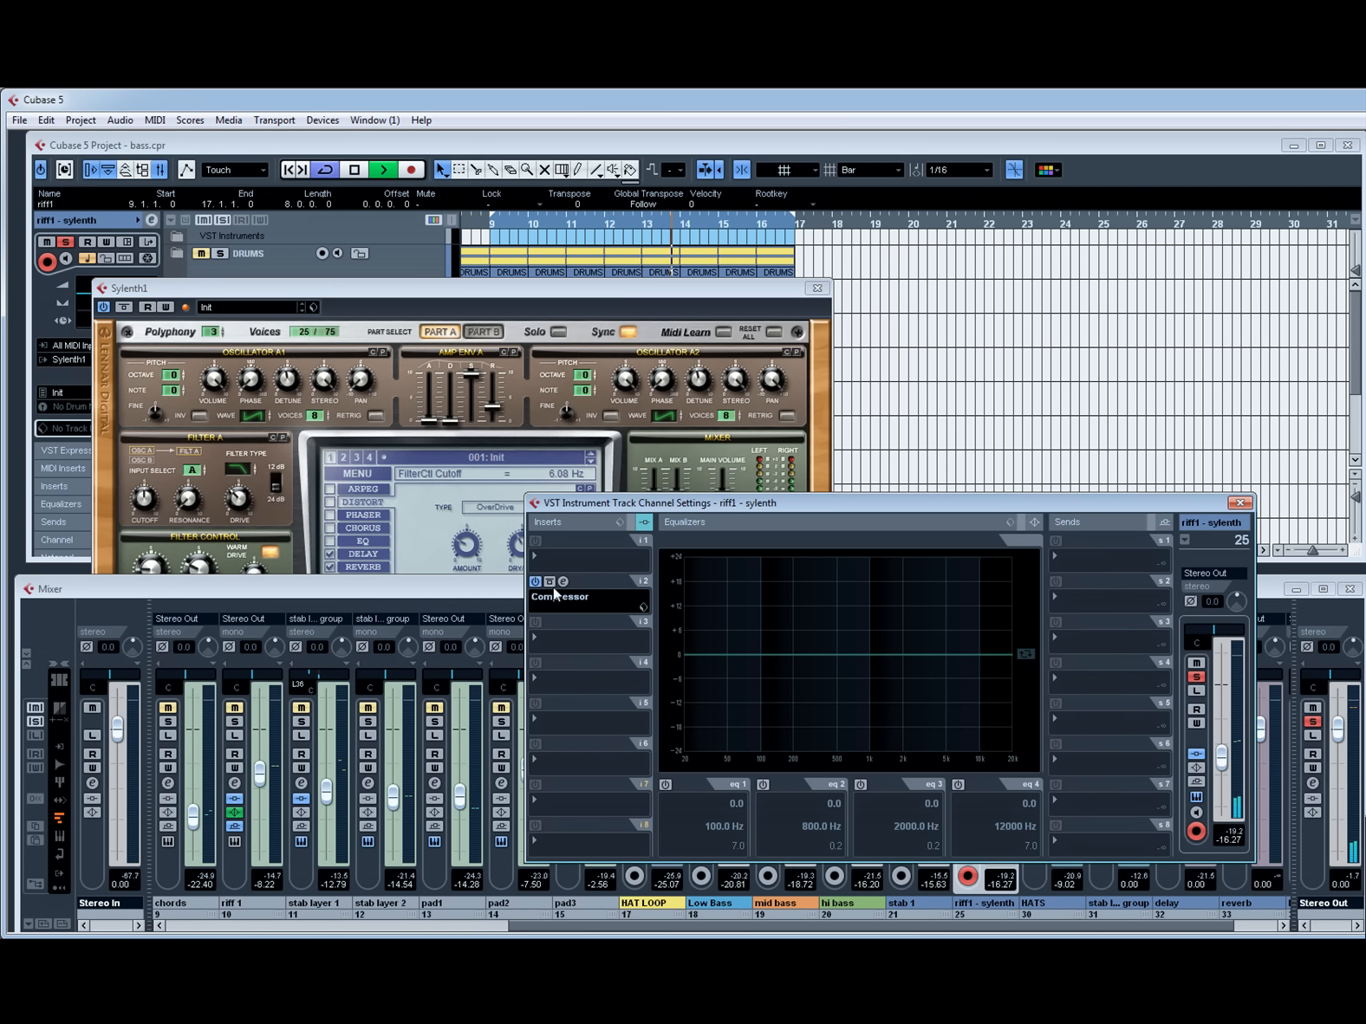
left_click(549, 583)
left_click(244, 570)
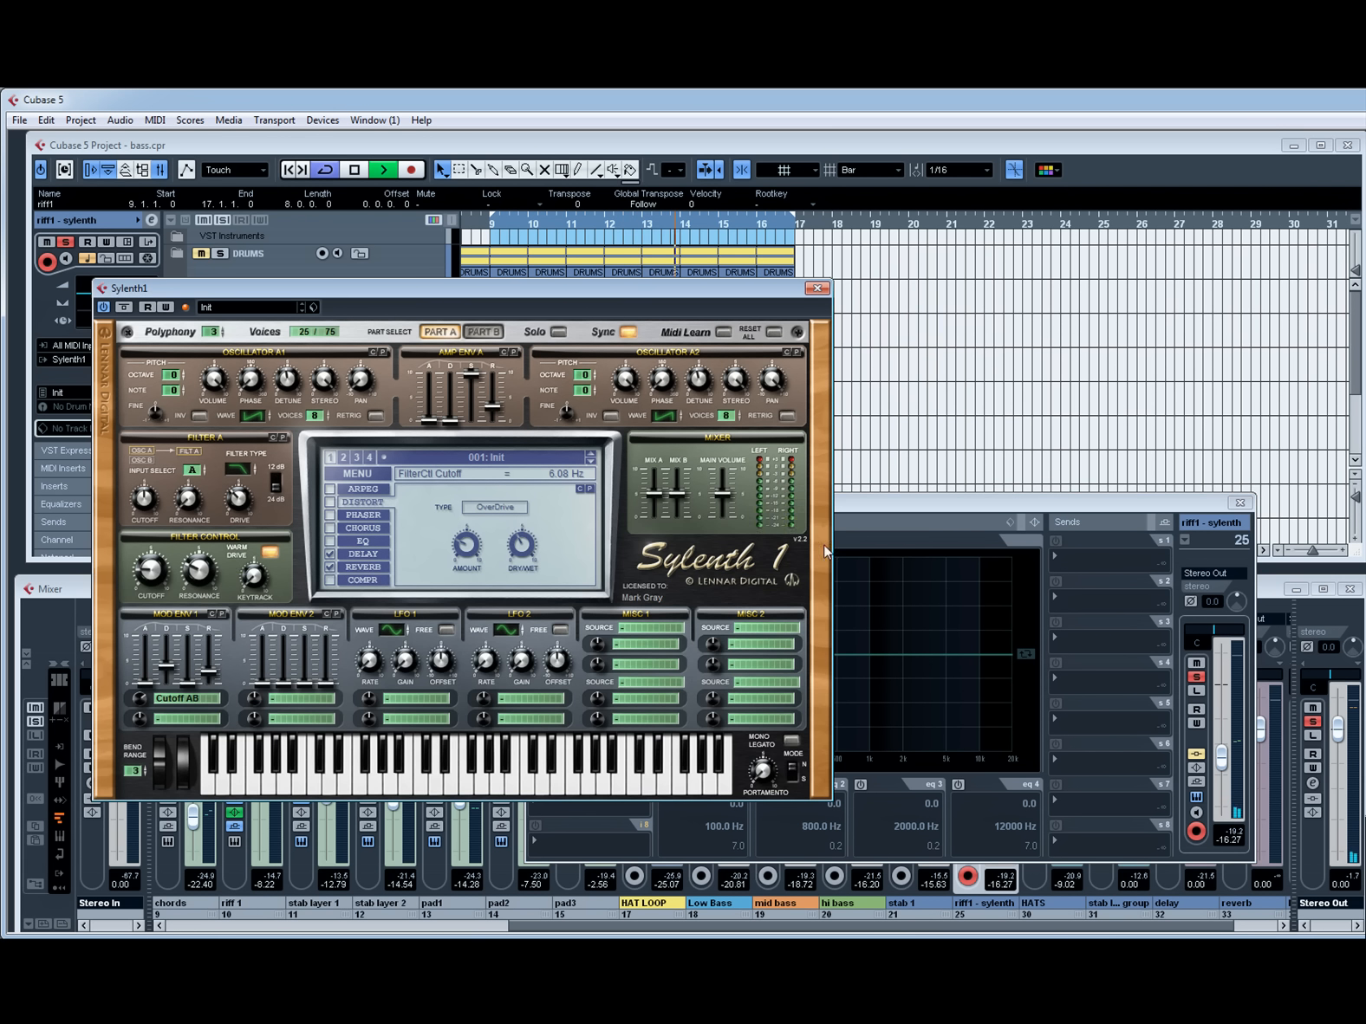
left_click(875, 520)
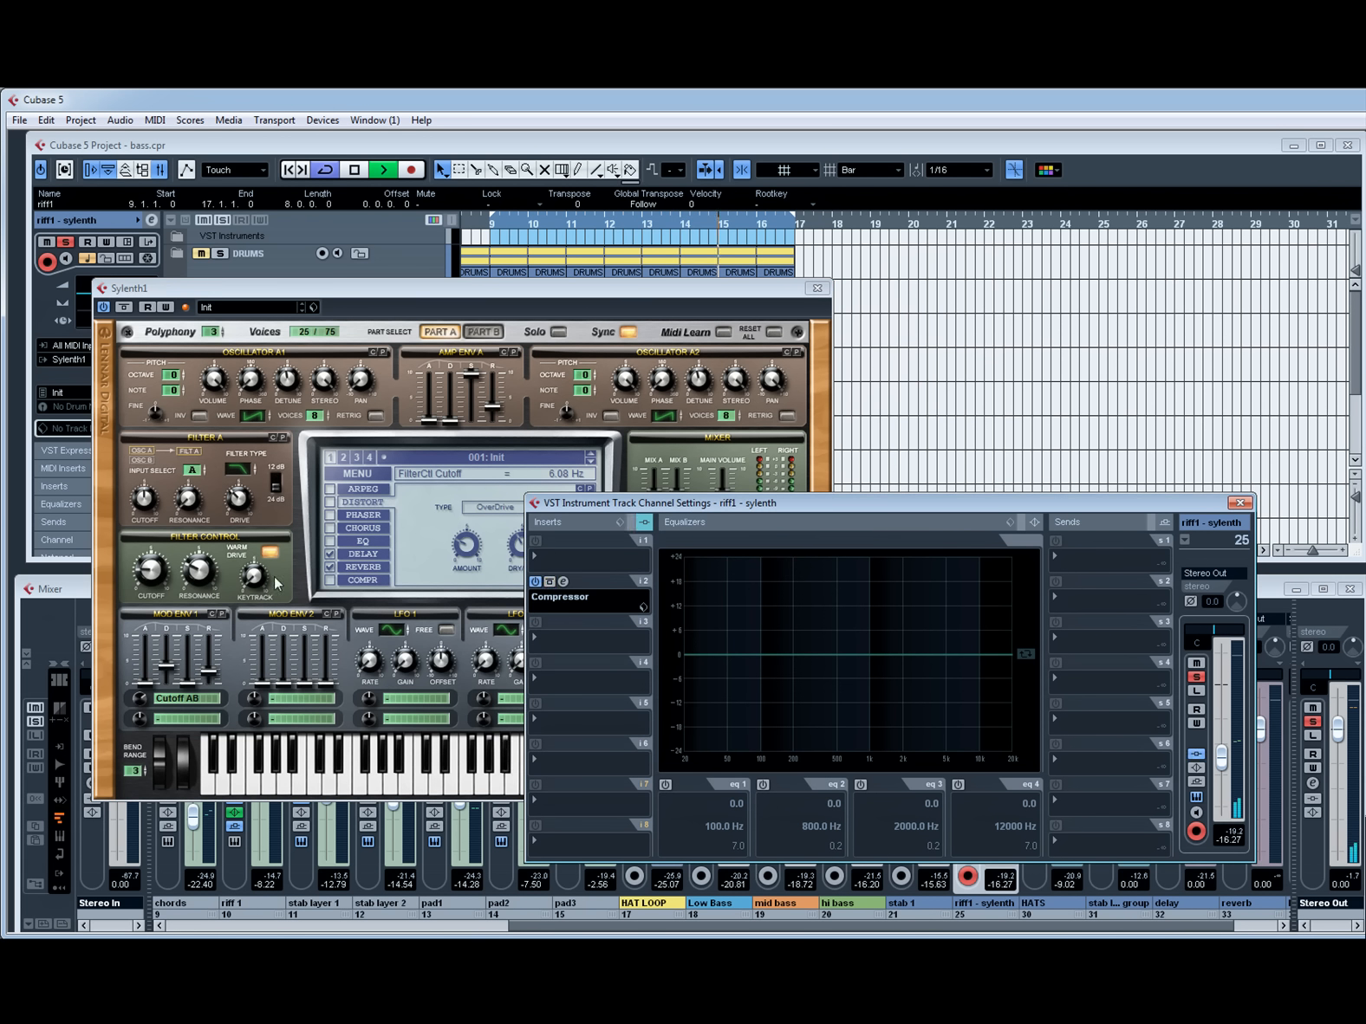
Sweep Sylenth1's Filter Control cutoff up to 807.04 Hz and back down to 27.76 Hz, with the rest of the mix playing.
left_click(164, 576)
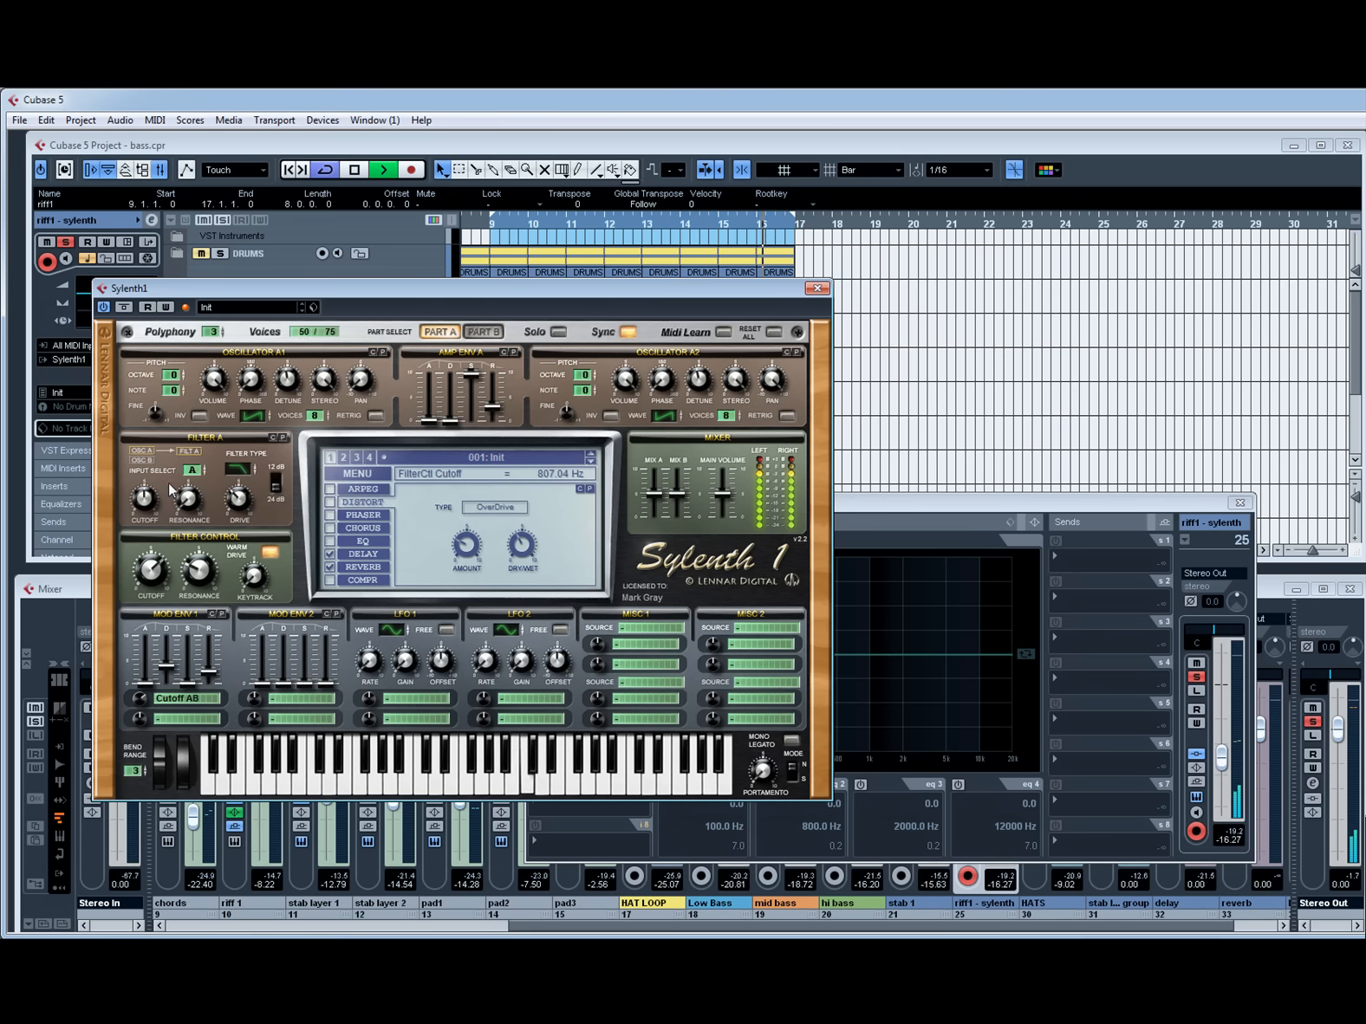
left_click(1287, 717)
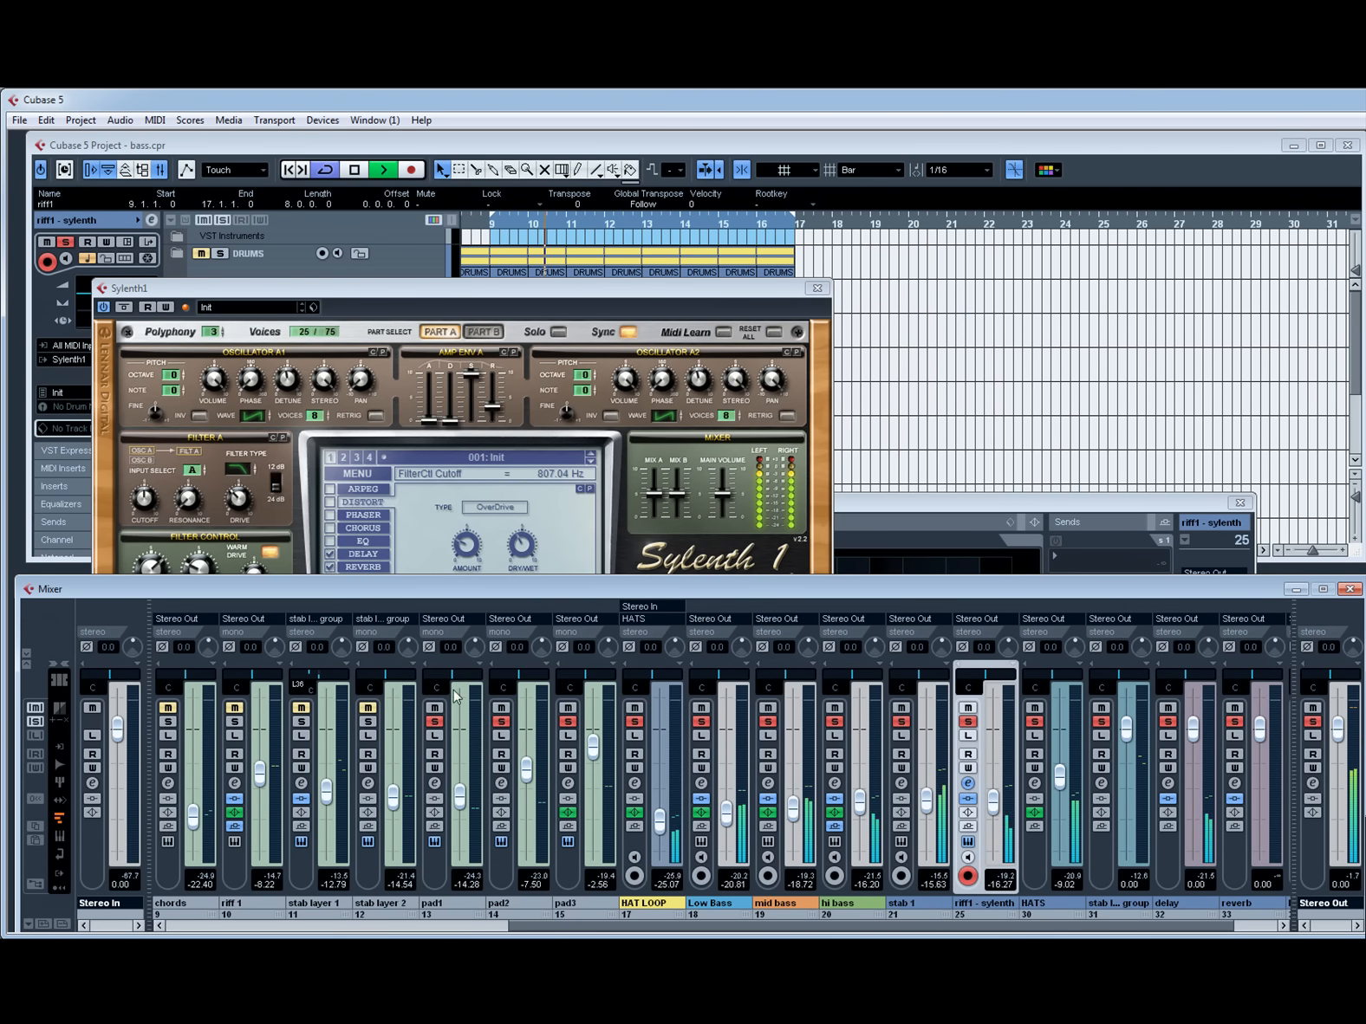
left_click(596, 298)
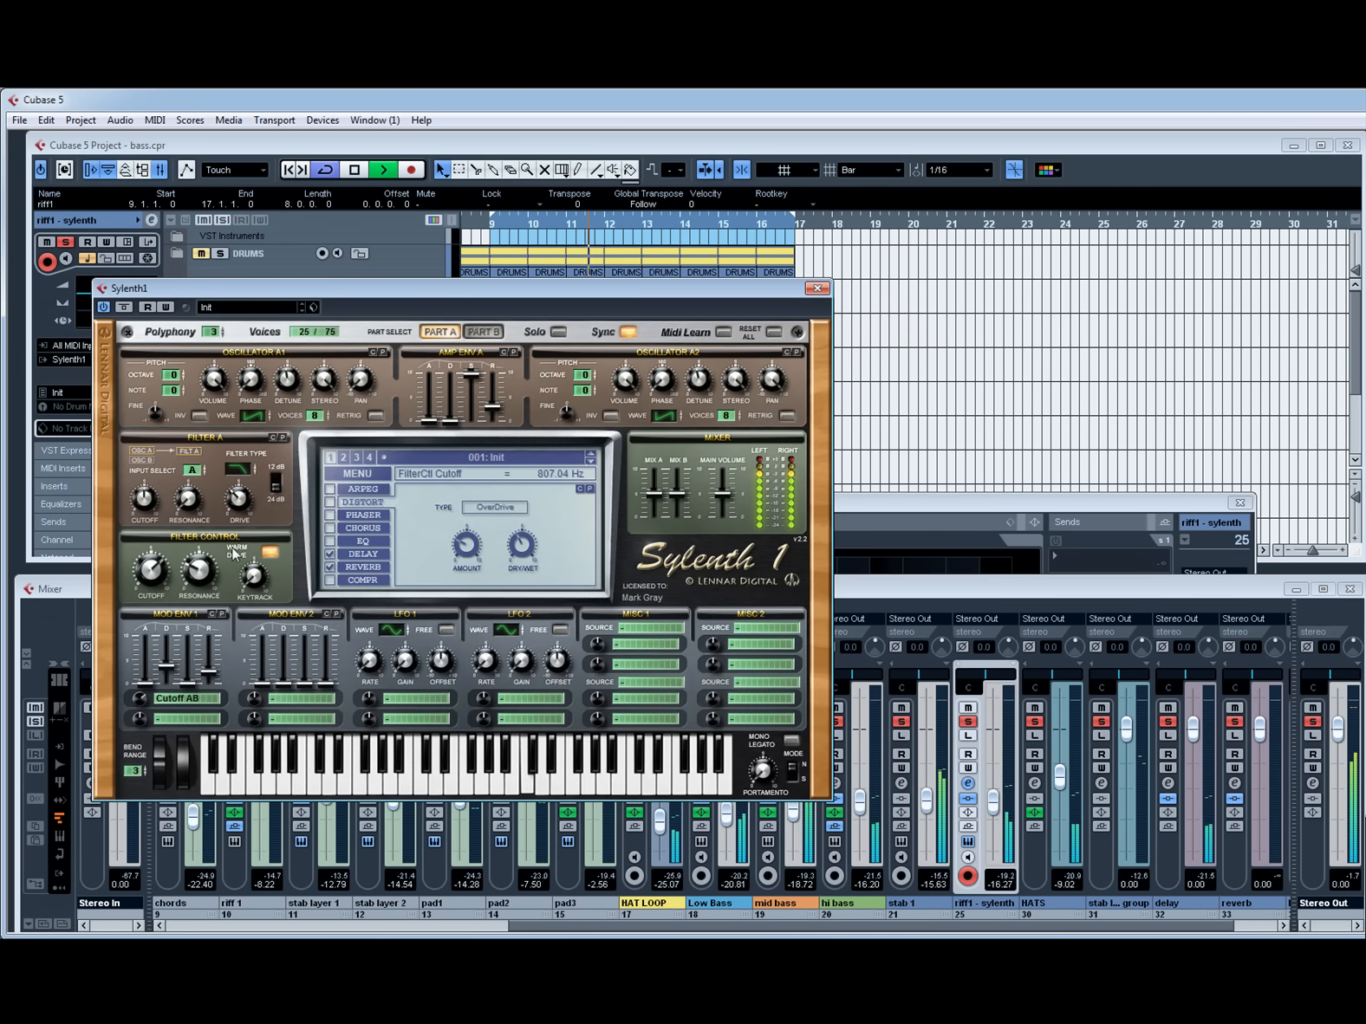
left_click_drag(153, 579, 142, 610)
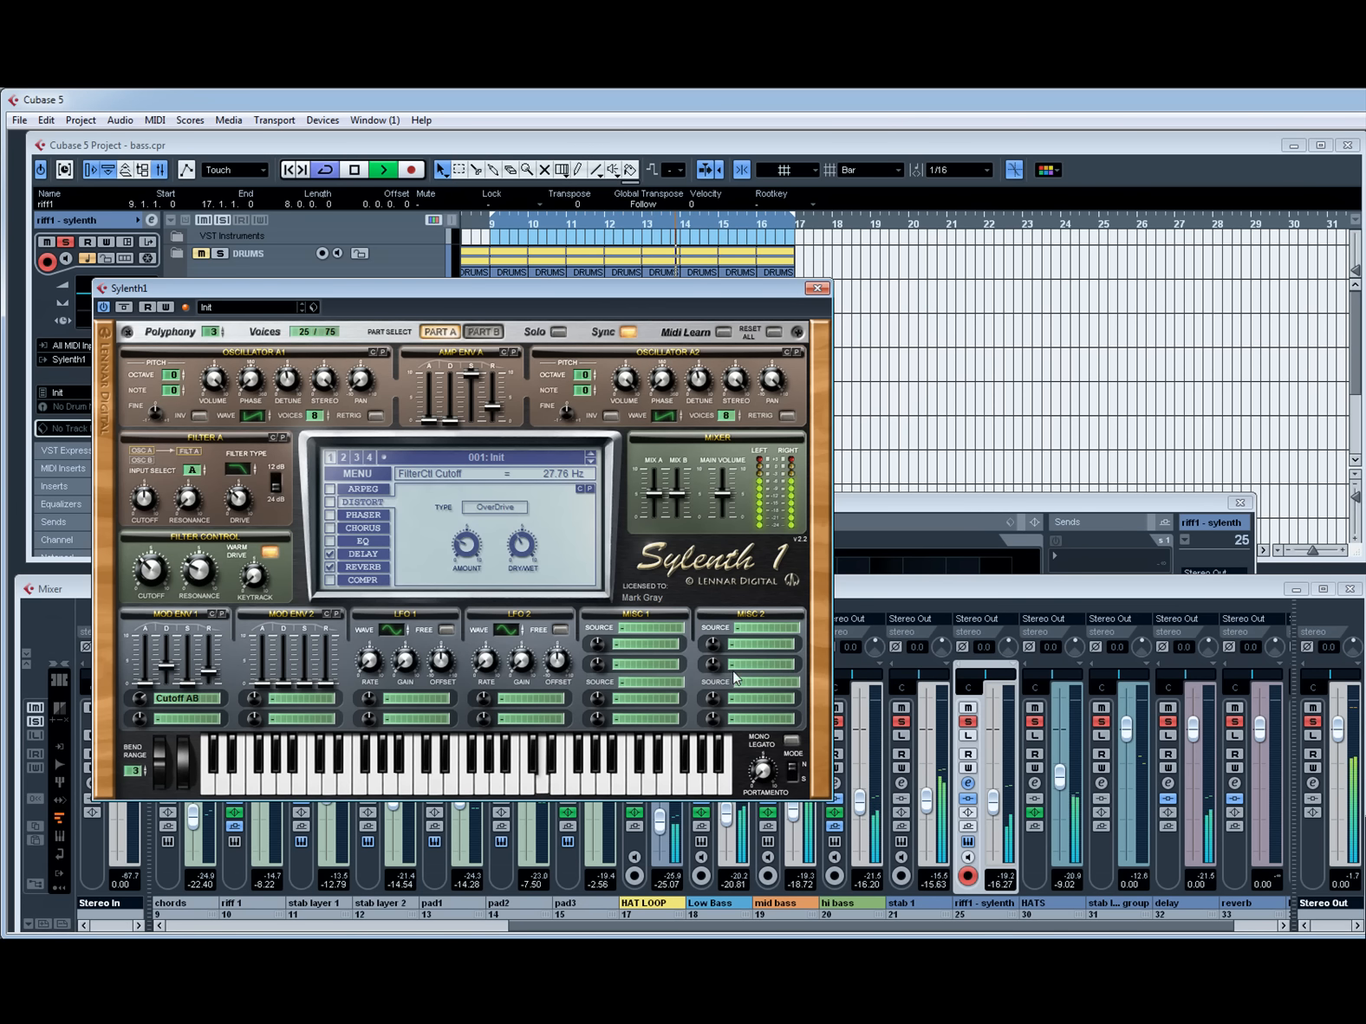
Raise the riff1 - sylenth channel fader to -12.14 and open Sylenth1's Filter Control cutoff to 1988.62 Hz.
left_click_drag(992, 804, 994, 789)
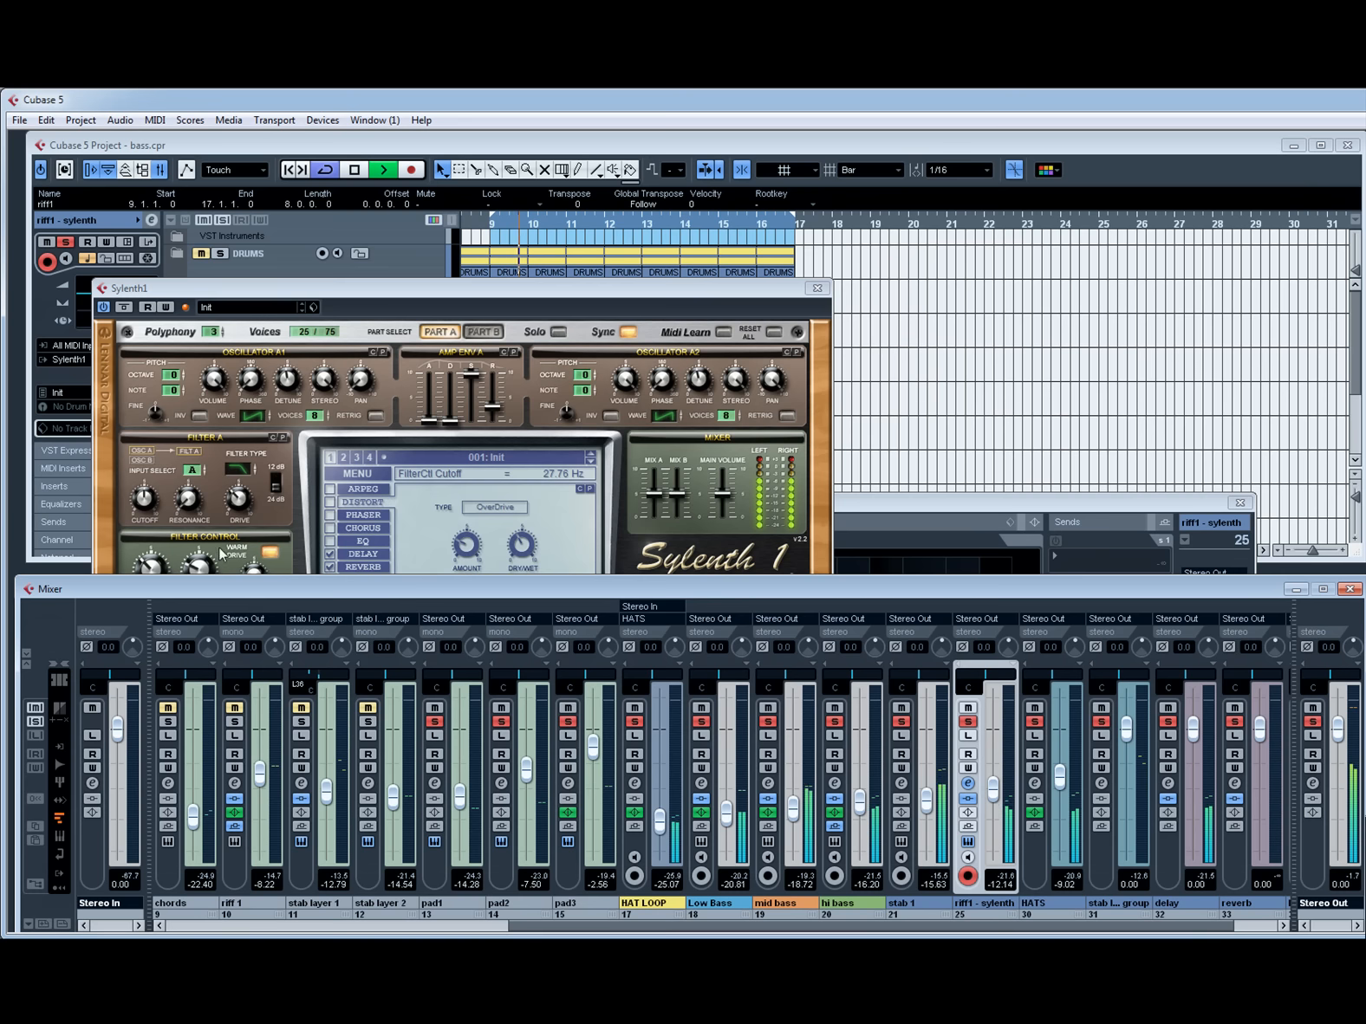
left_click(149, 563)
left_click_drag(149, 563, 156, 507)
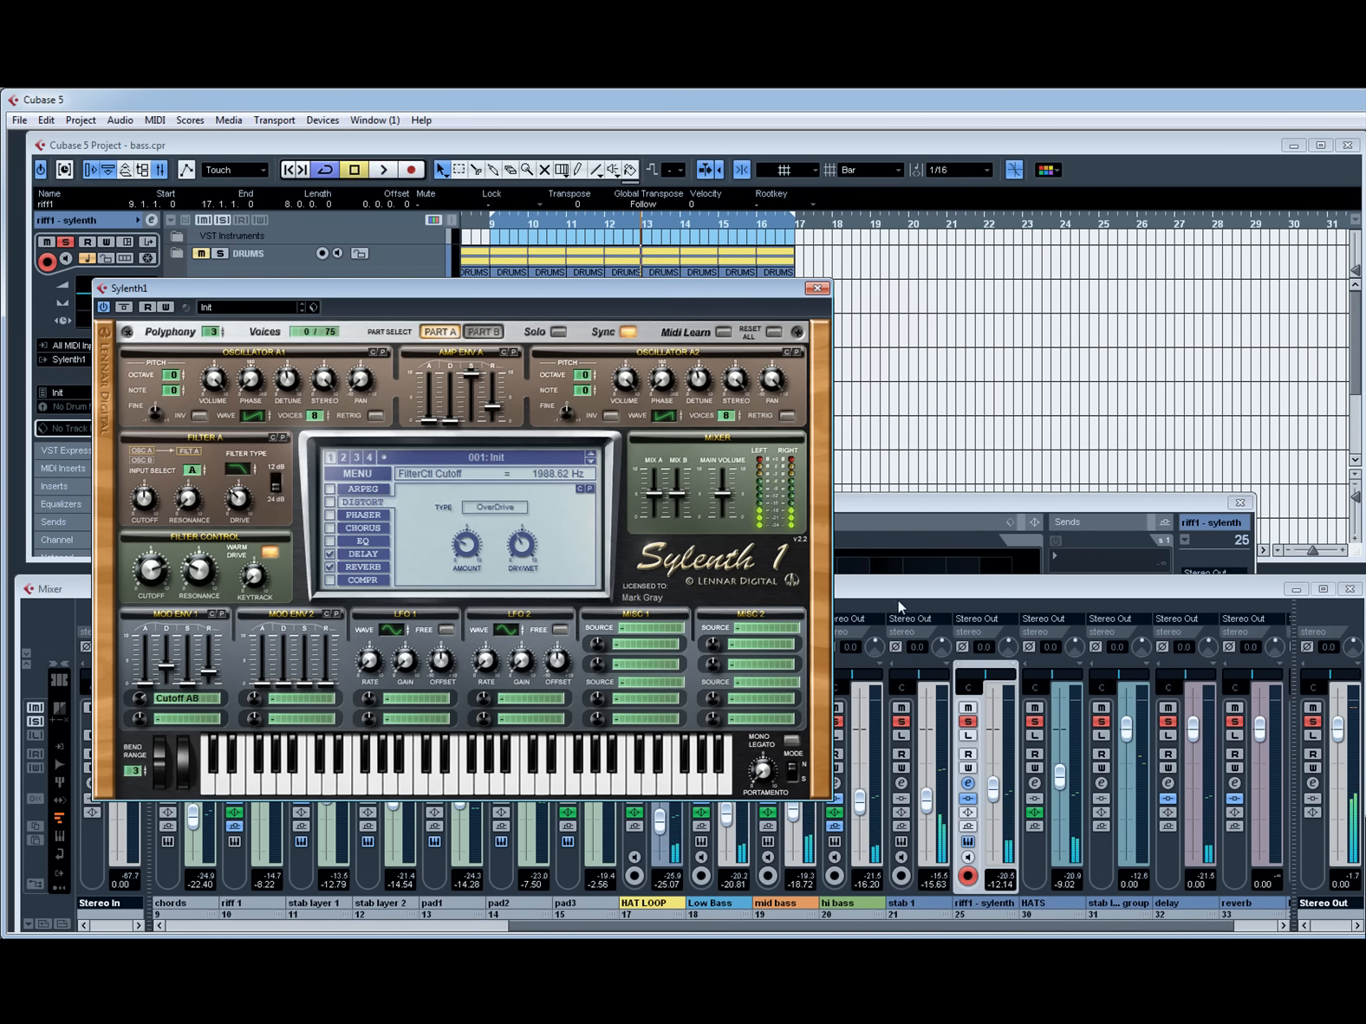
Move Sylenth1 off the track list, solo riff1 - sylenth instead of riff1, and restart playback from bar 9.
left_click_drag(611, 294, 967, 335)
key("space")
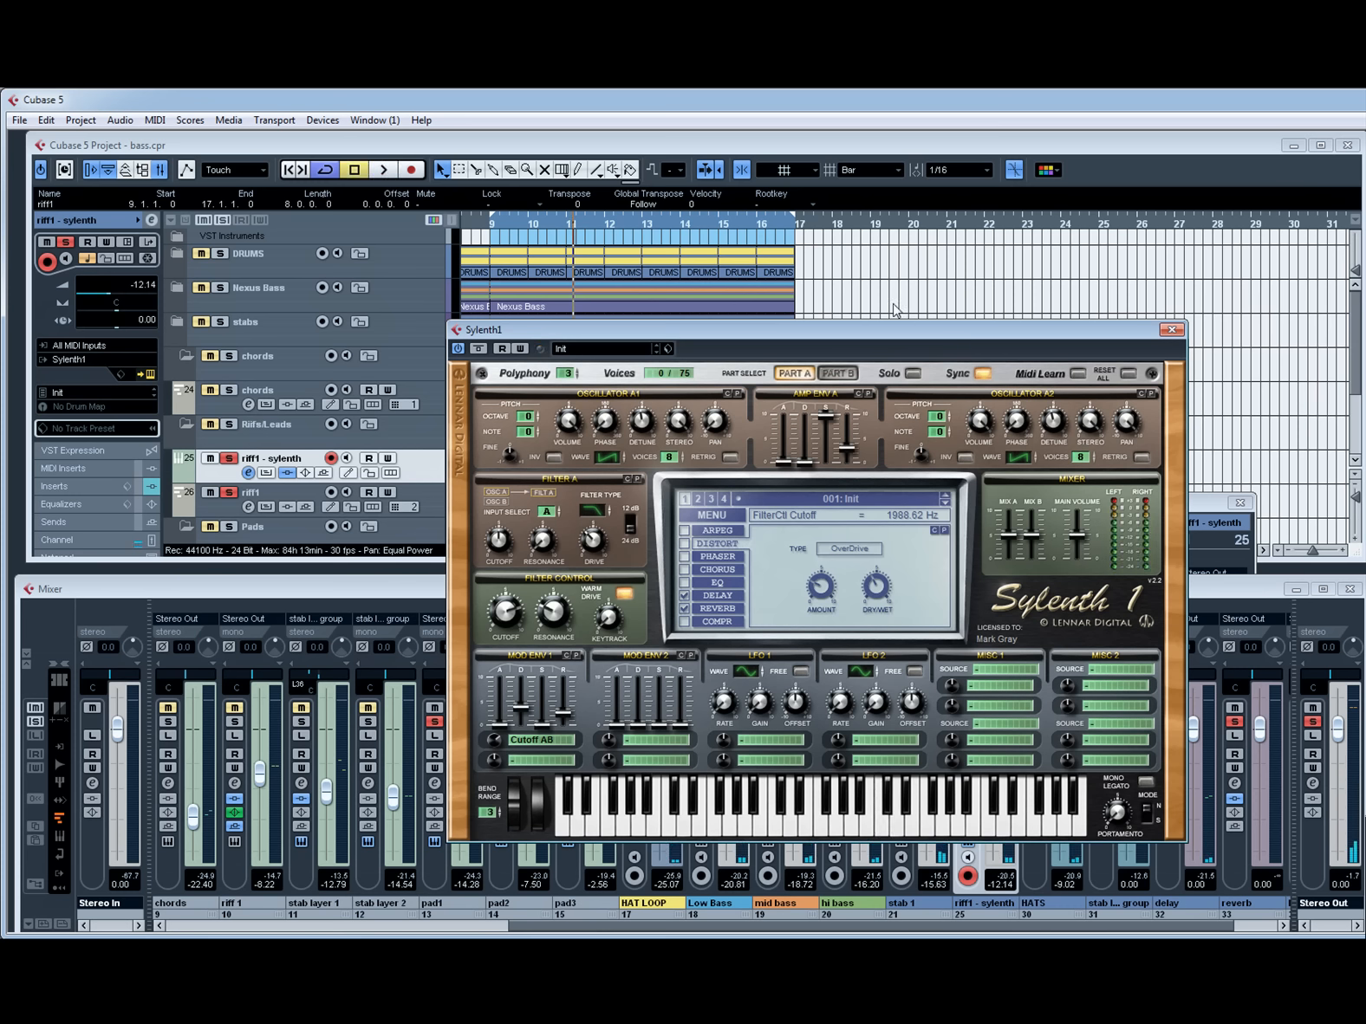
left_click_drag(897, 338, 892, 302)
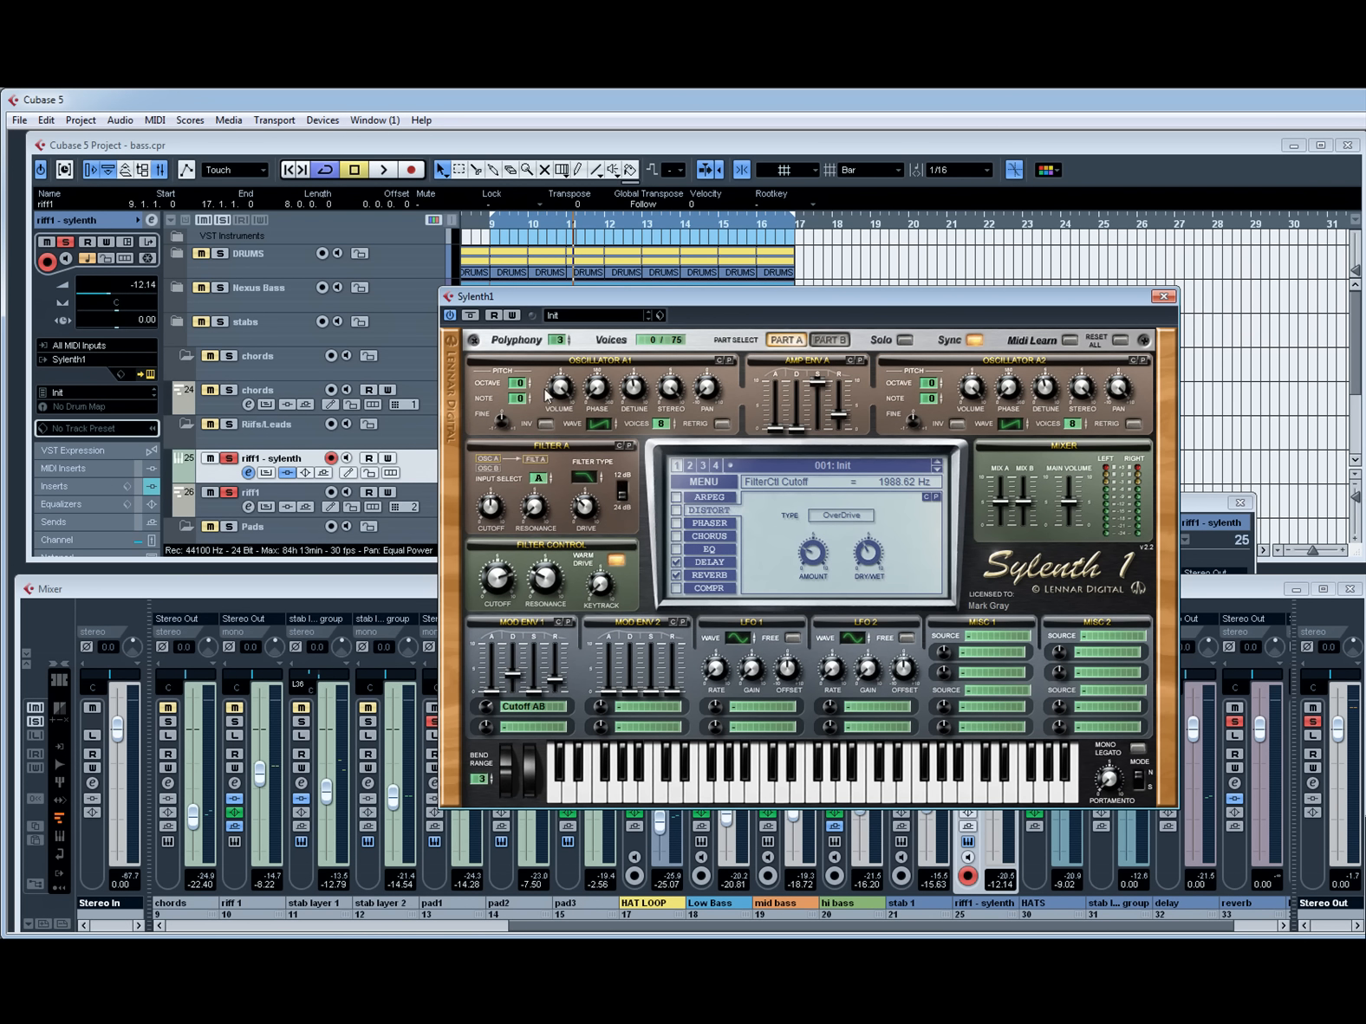
left_click(231, 464)
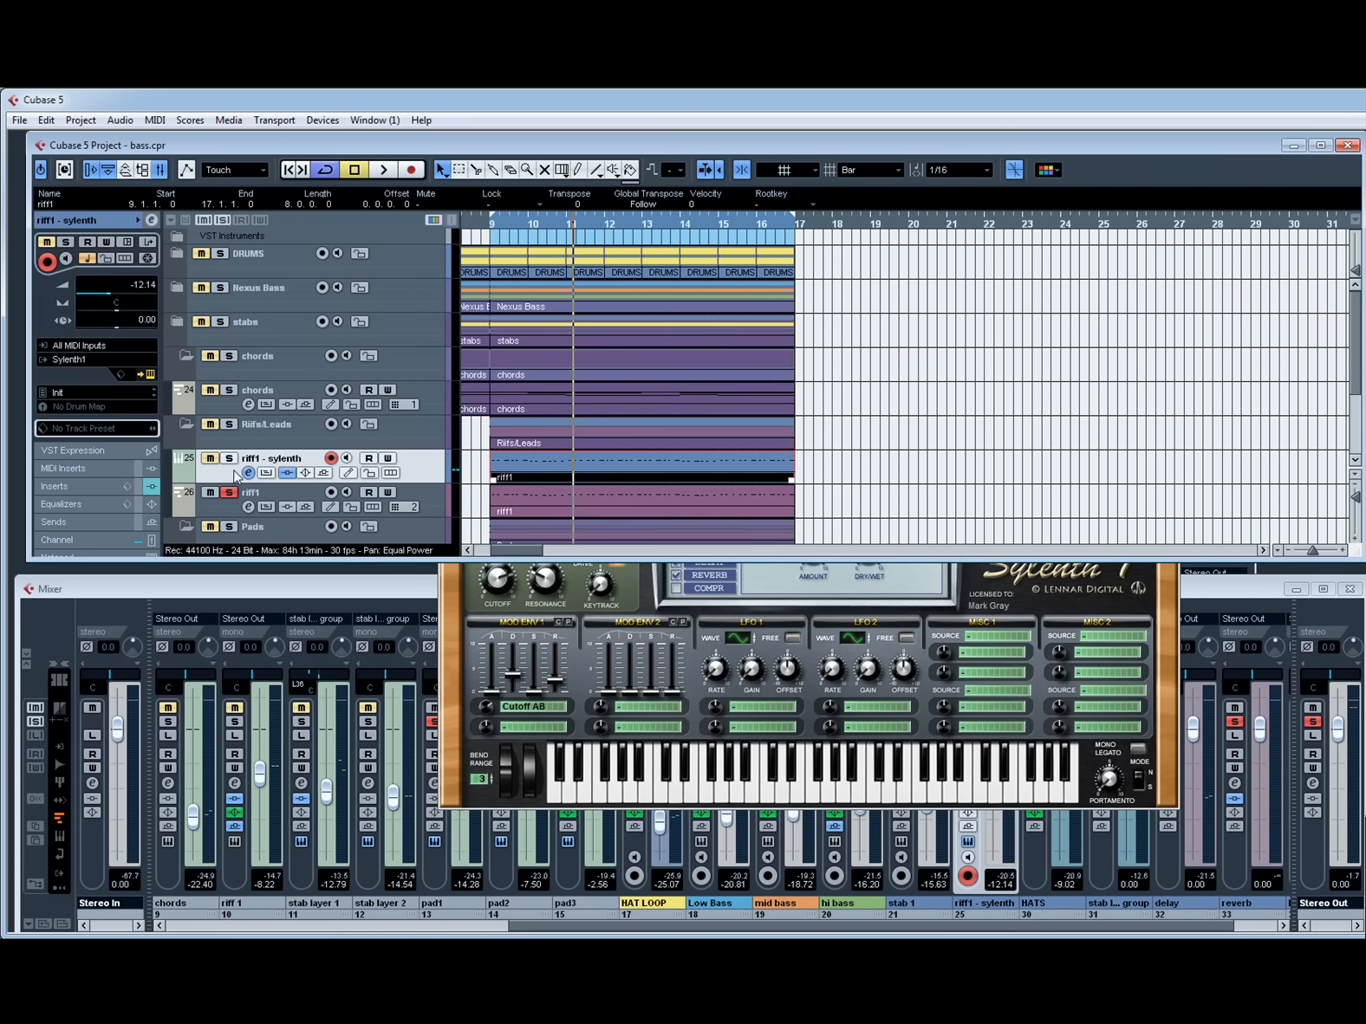
left_click(229, 457)
left_click(497, 219)
key("space")
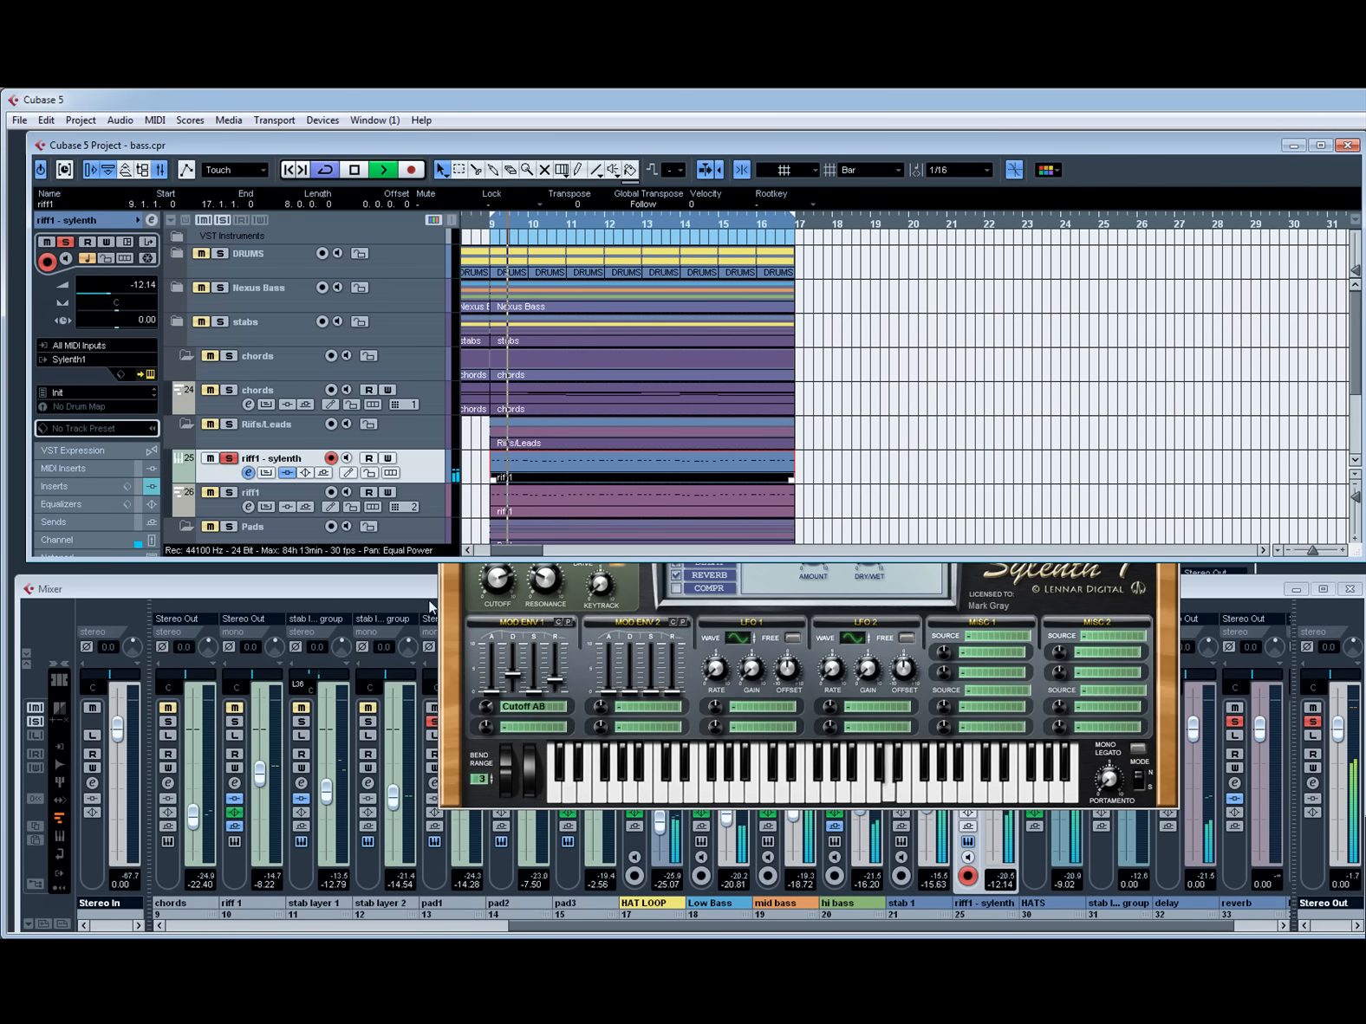
Switch Sylenth1 to Part B and set the oscillator B1 volume to 7.14 during playback.
left_click(499, 610)
key("space")
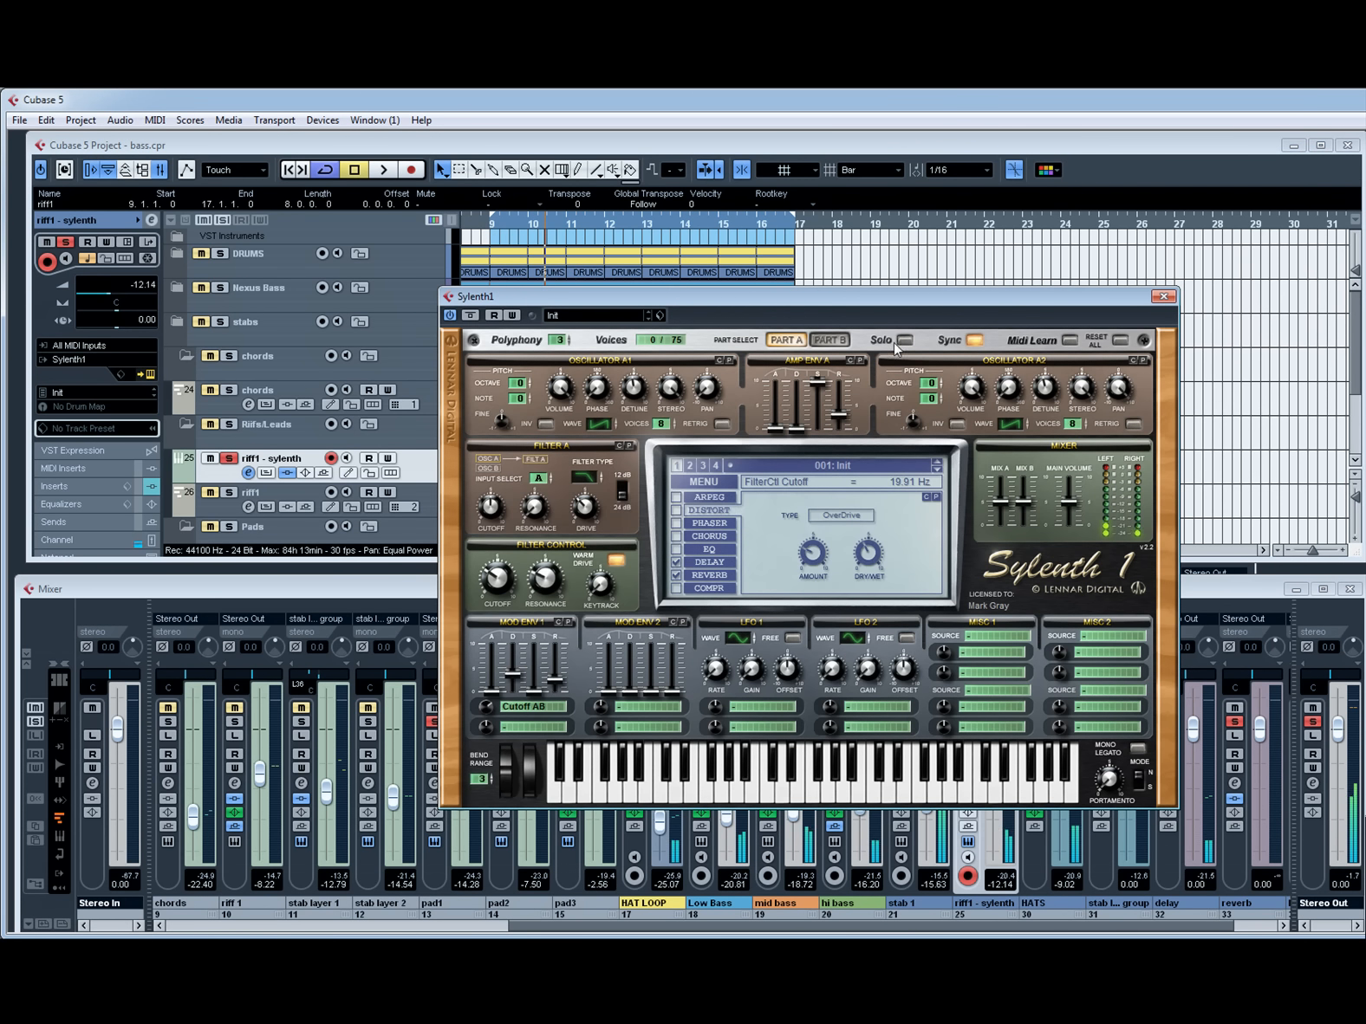
left_click(829, 340)
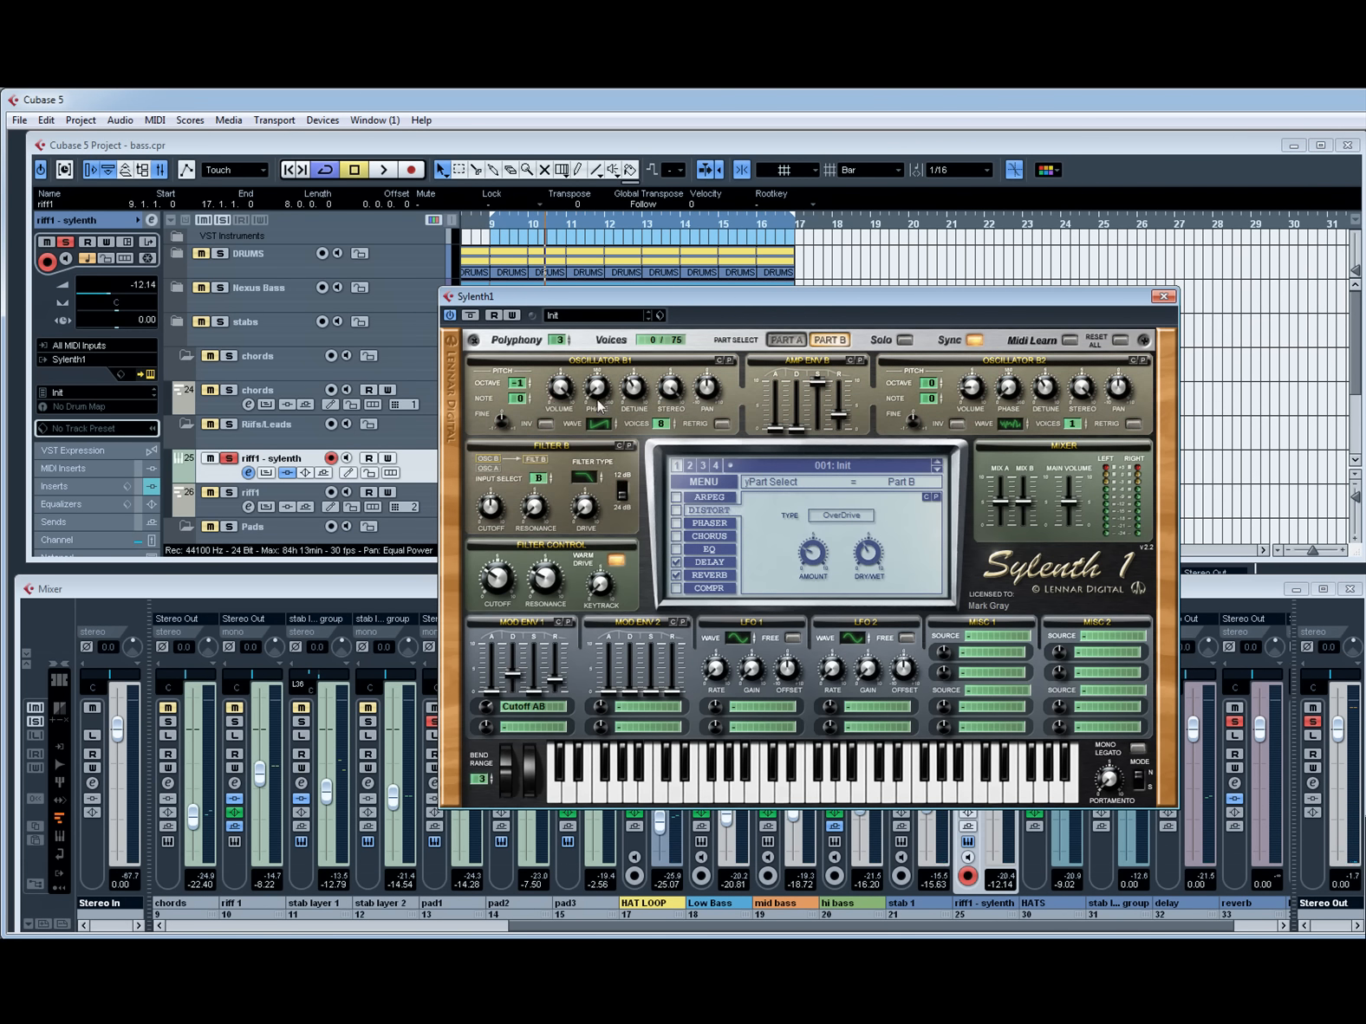
key("space")
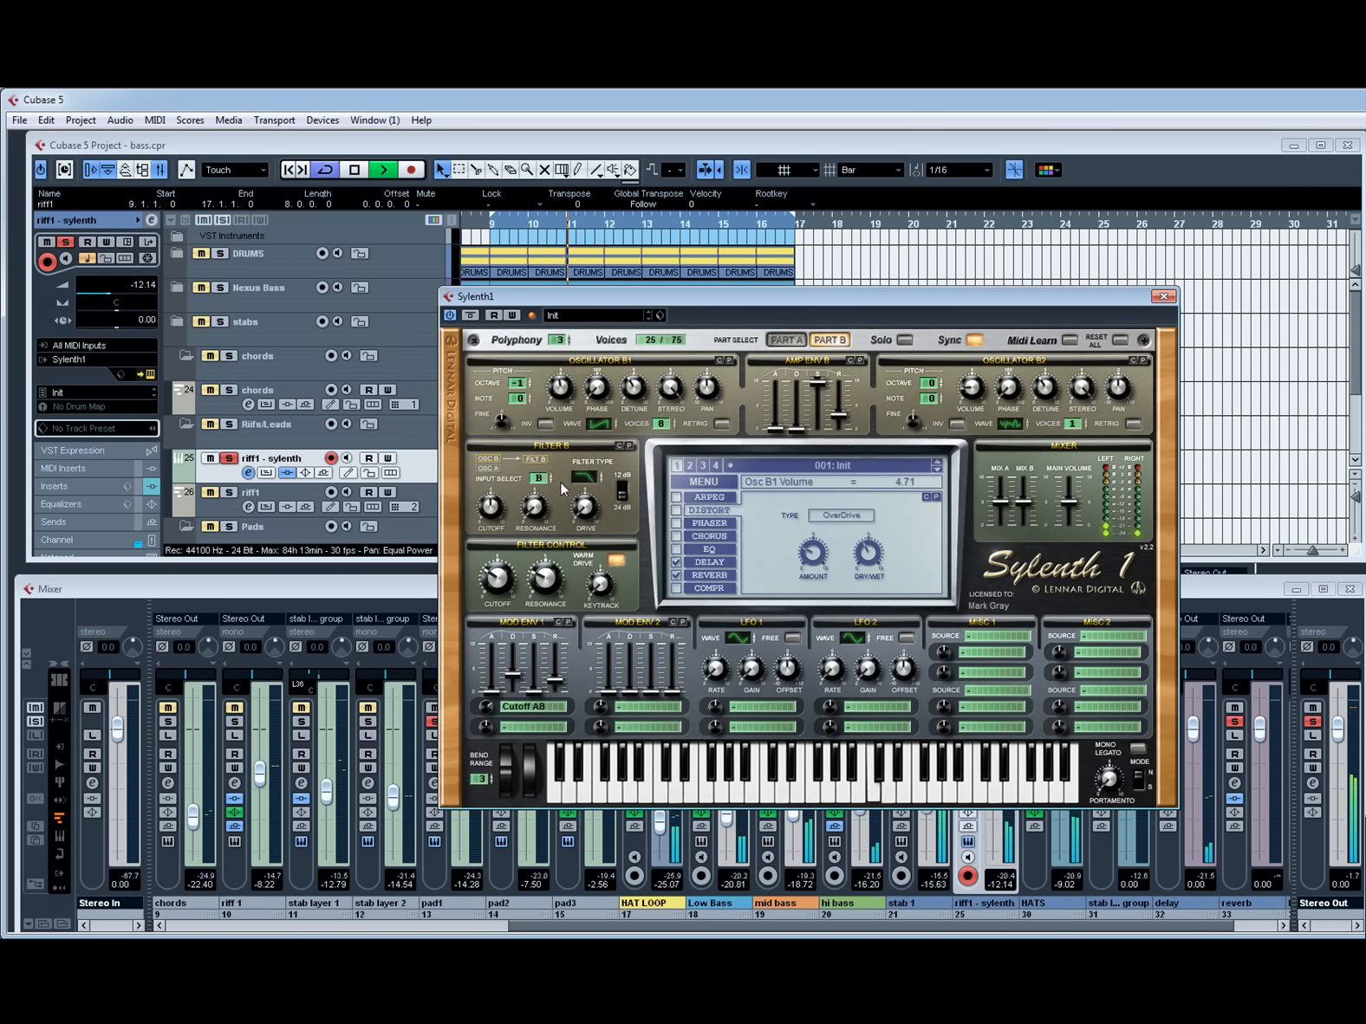
left_click_drag(561, 555, 561, 408)
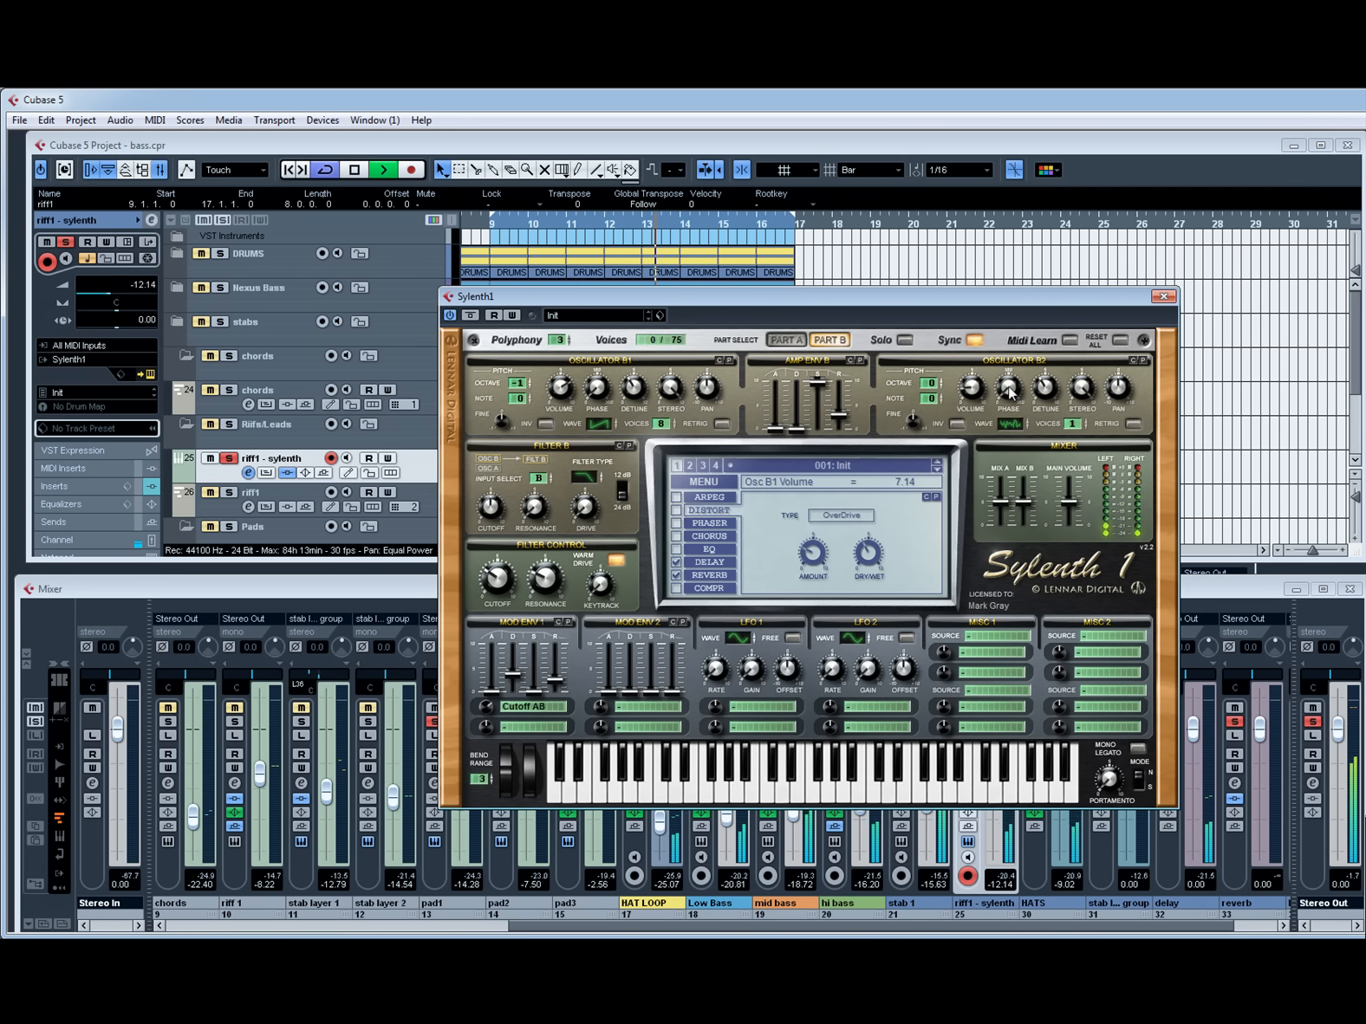
Set Sylenth1's oscillator B2 to 2 voices and its volume to 7.10 while auditioning the mix.
key("space")
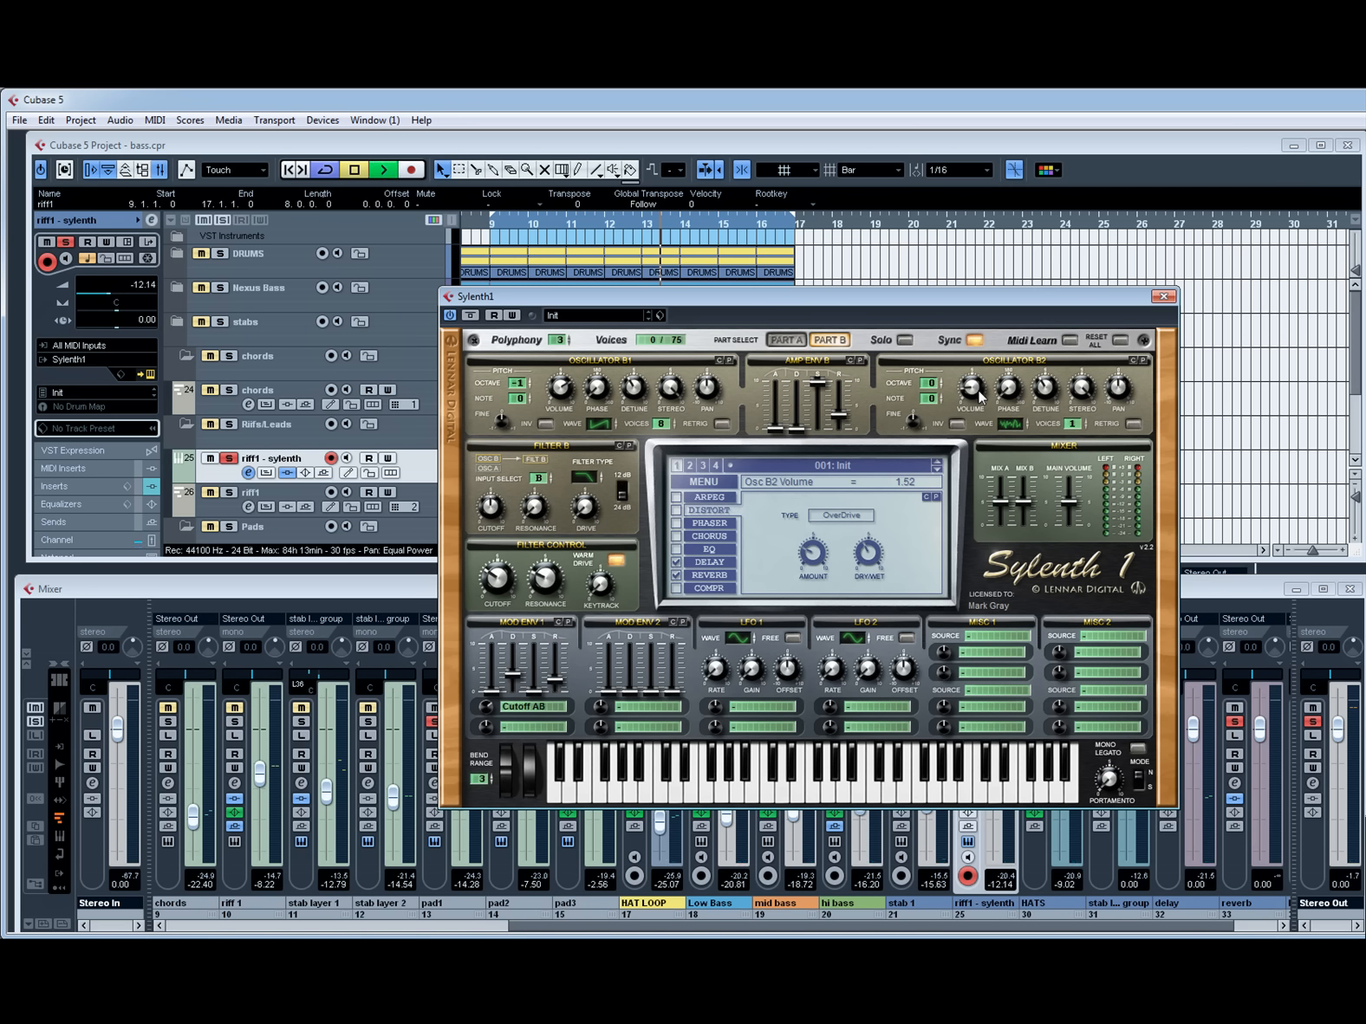
key("space")
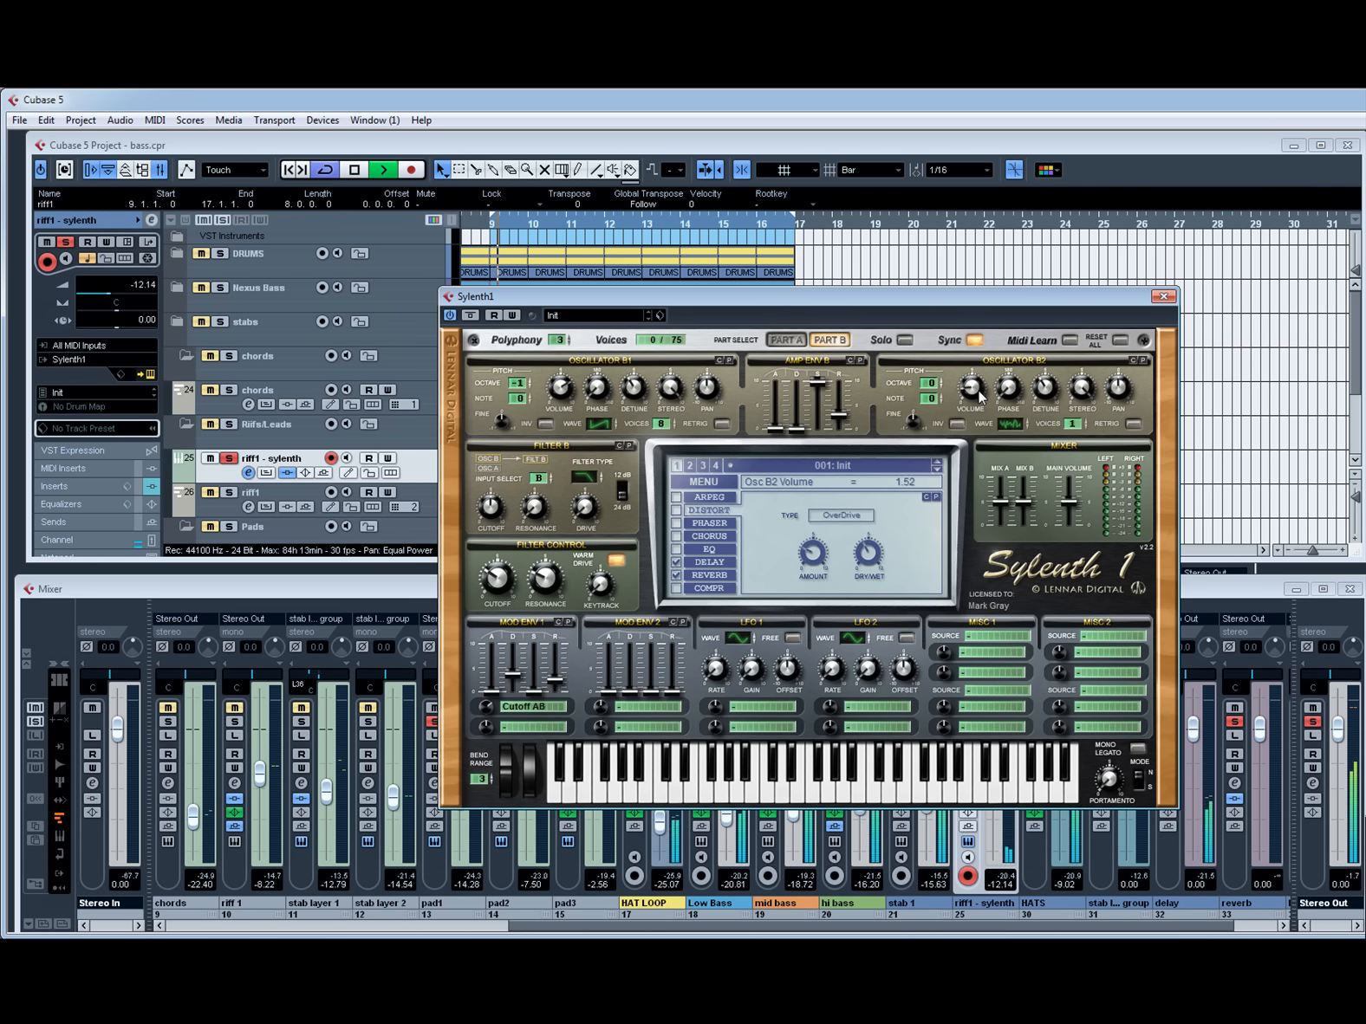
left_click_drag(980, 396, 993, 312)
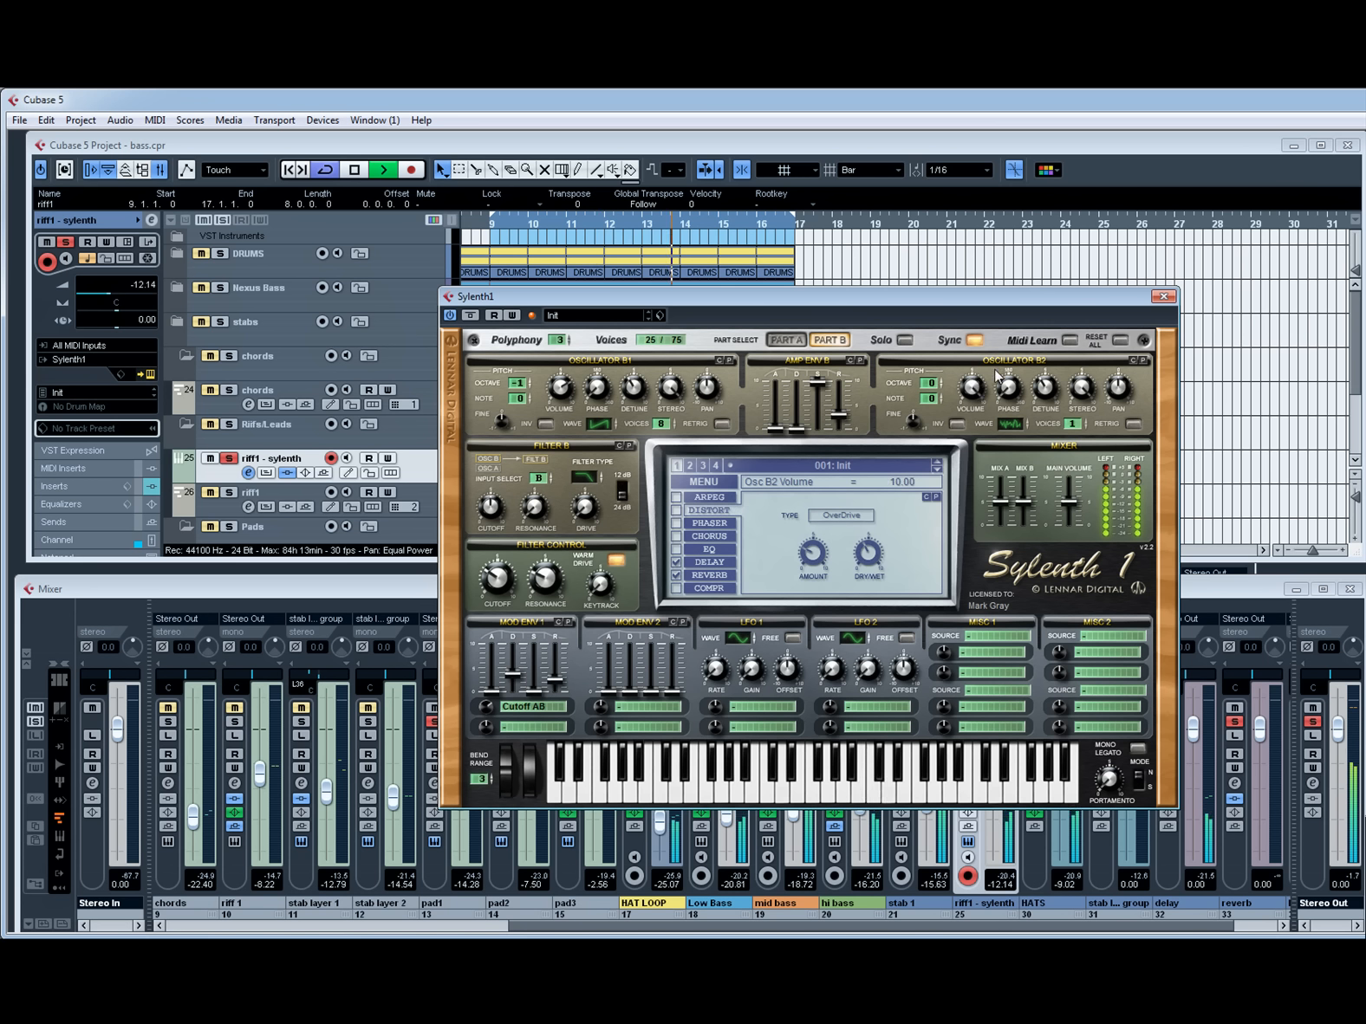
left_click_drag(1085, 420, 1078, 415)
key("space")
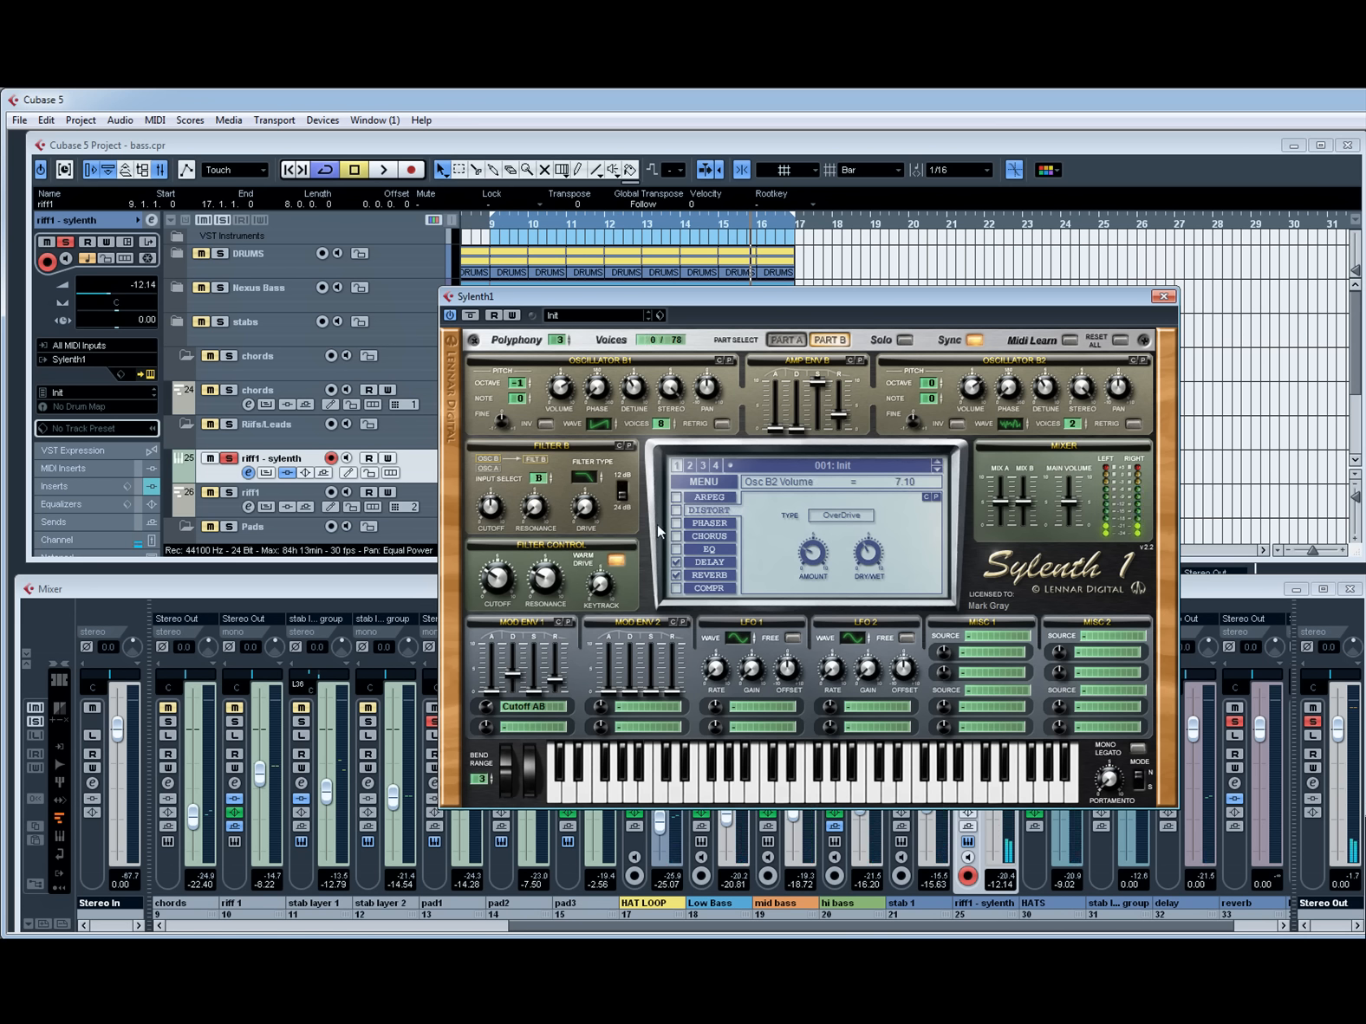
Adjust the Filter Control cutoff from Part A, then return to Part B and lower the oscillator B2 volume to 3.52.
left_click(786, 340)
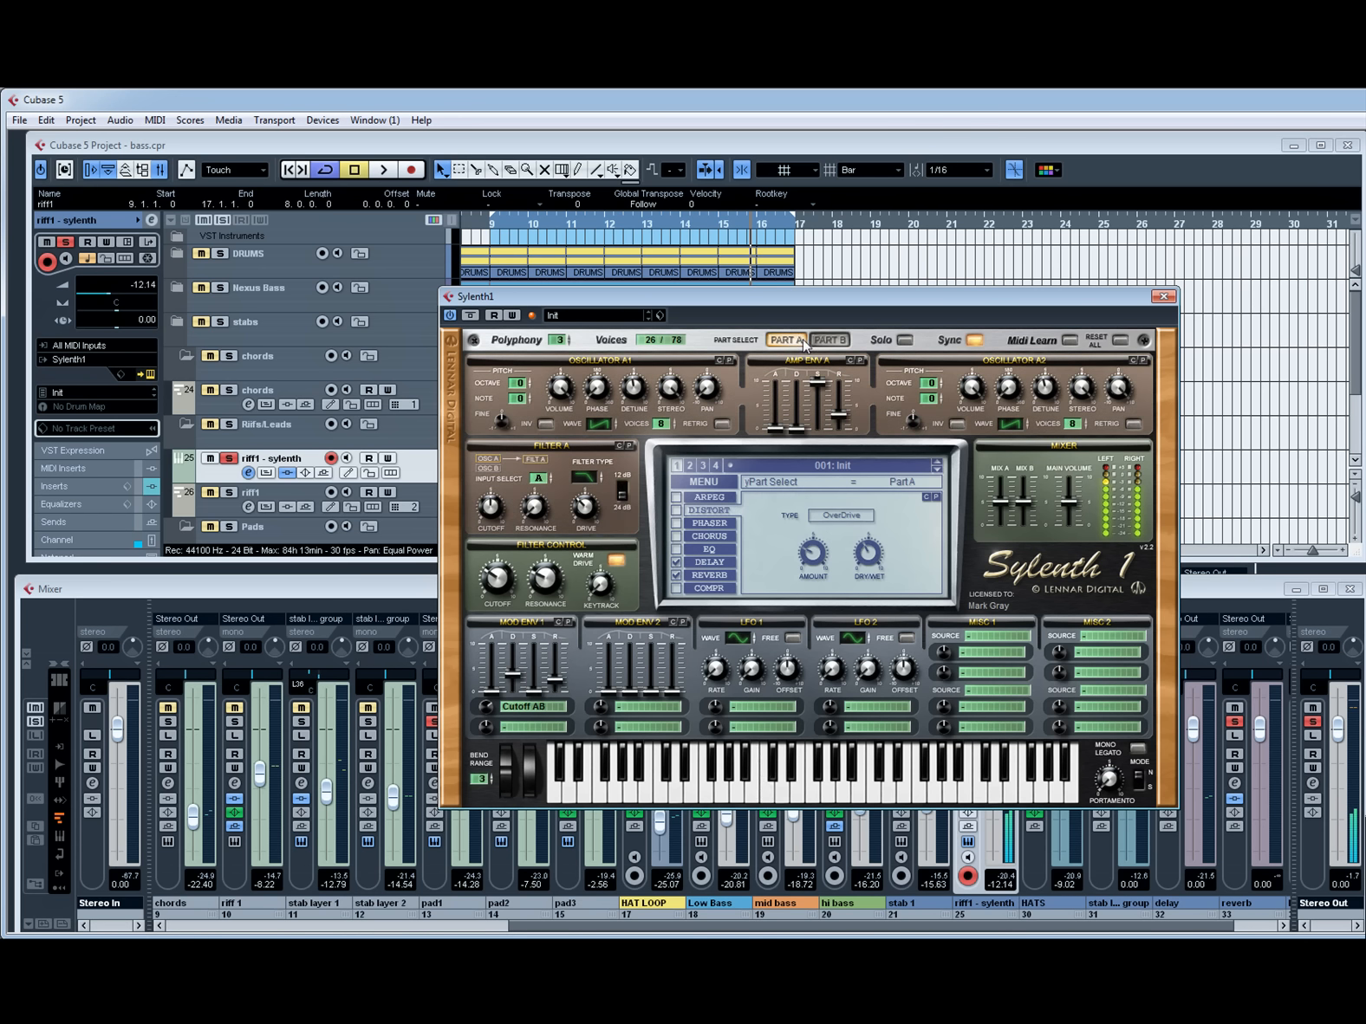
left_click_drag(496, 578, 524, 537)
left_click(828, 341)
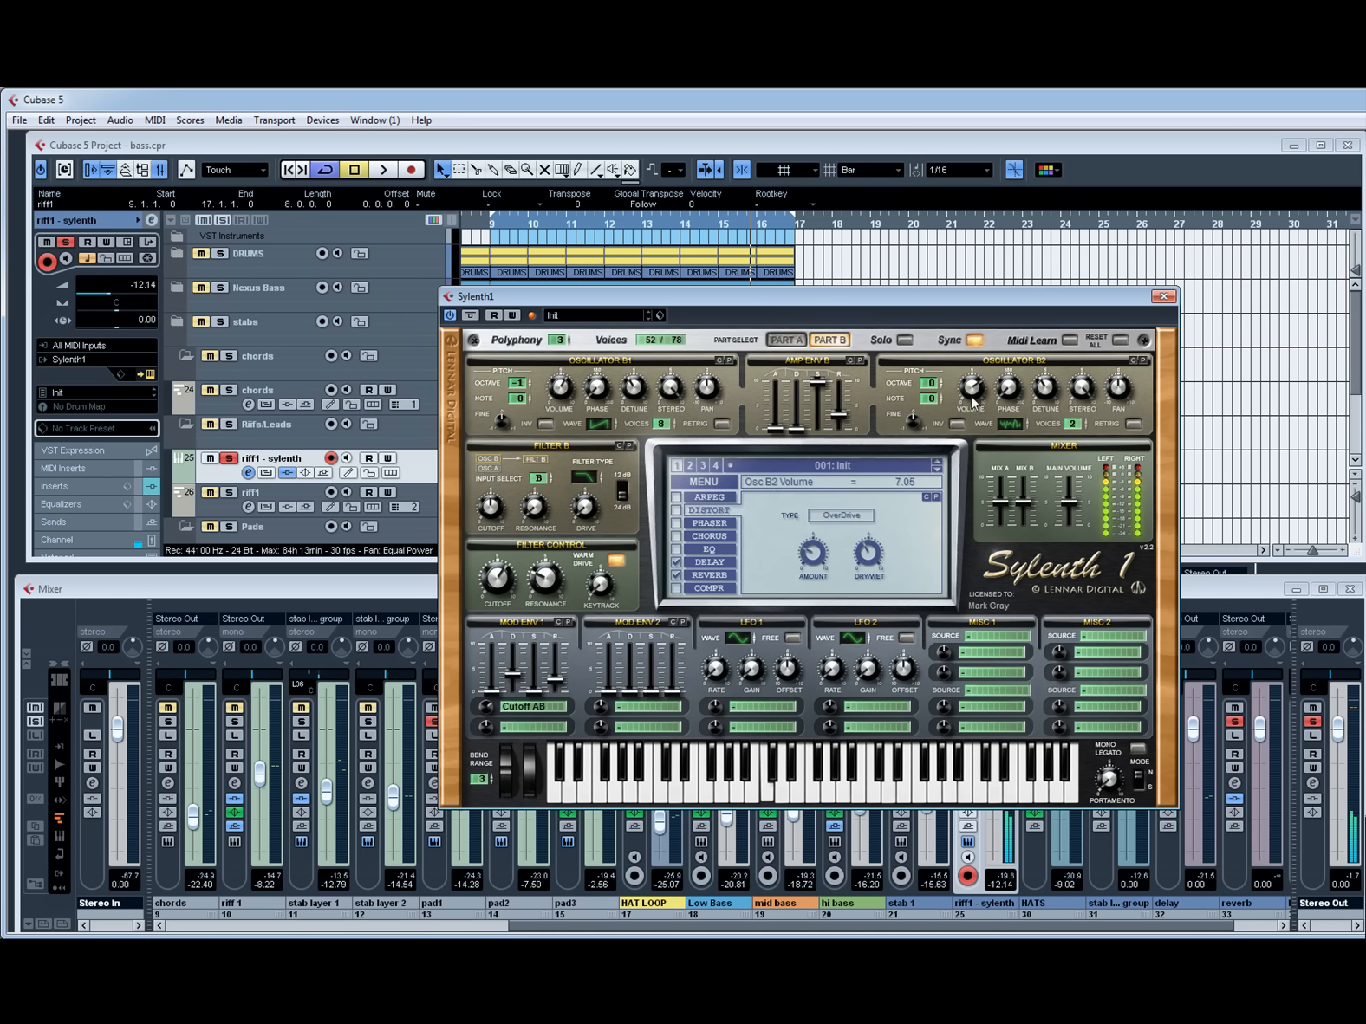
left_click_drag(966, 461, 968, 419)
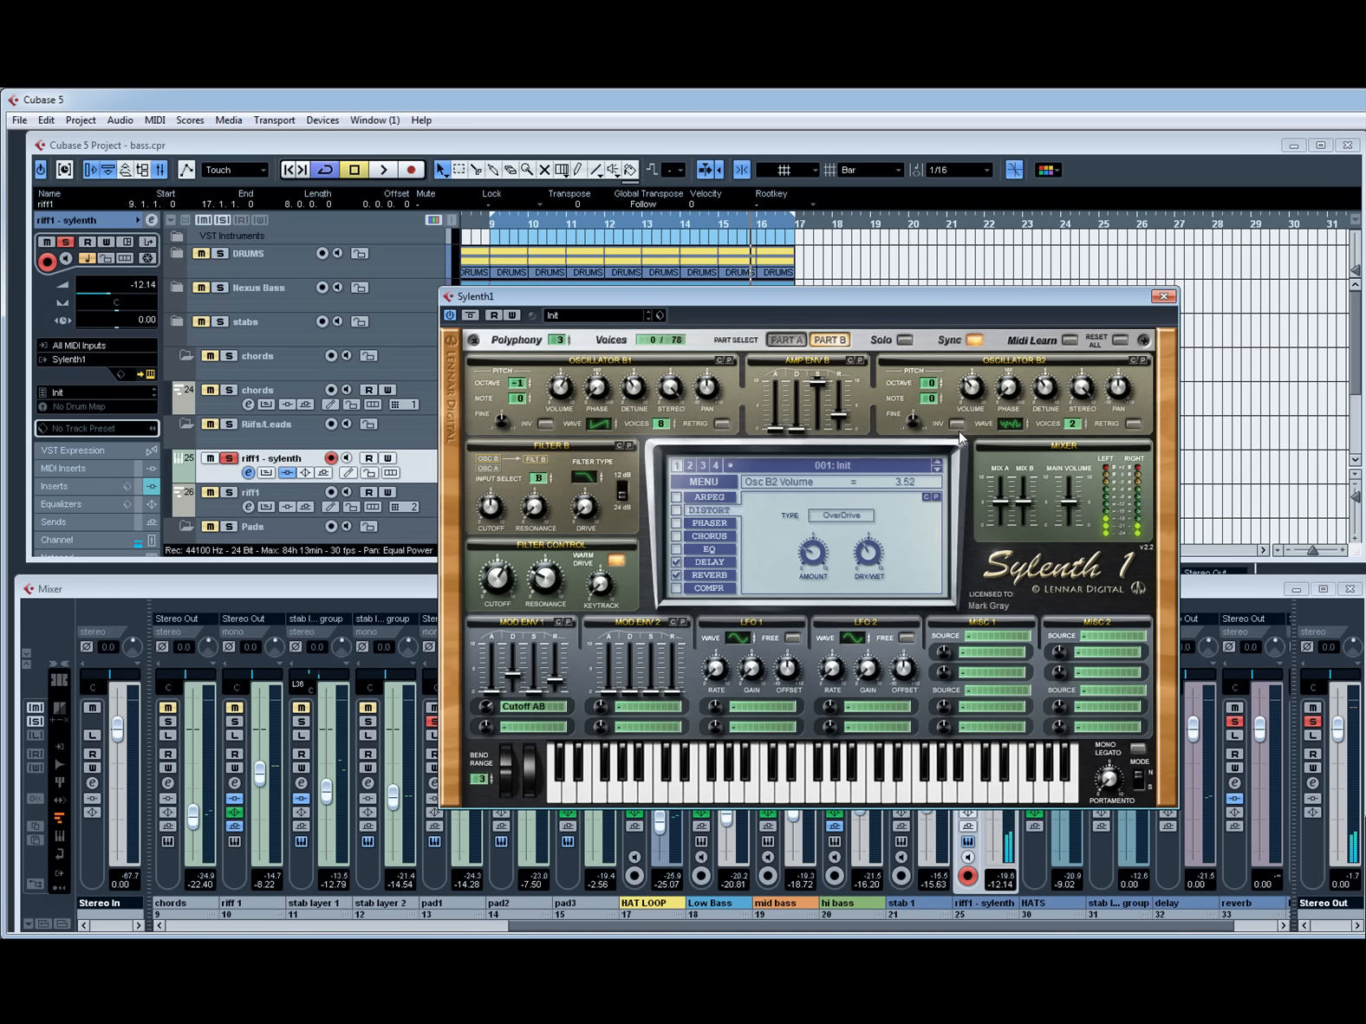
Audition the mix, set the Filter Control cutoff to 975.78 Hz and move Sylenth1 clear of the mixer channel.
key("space")
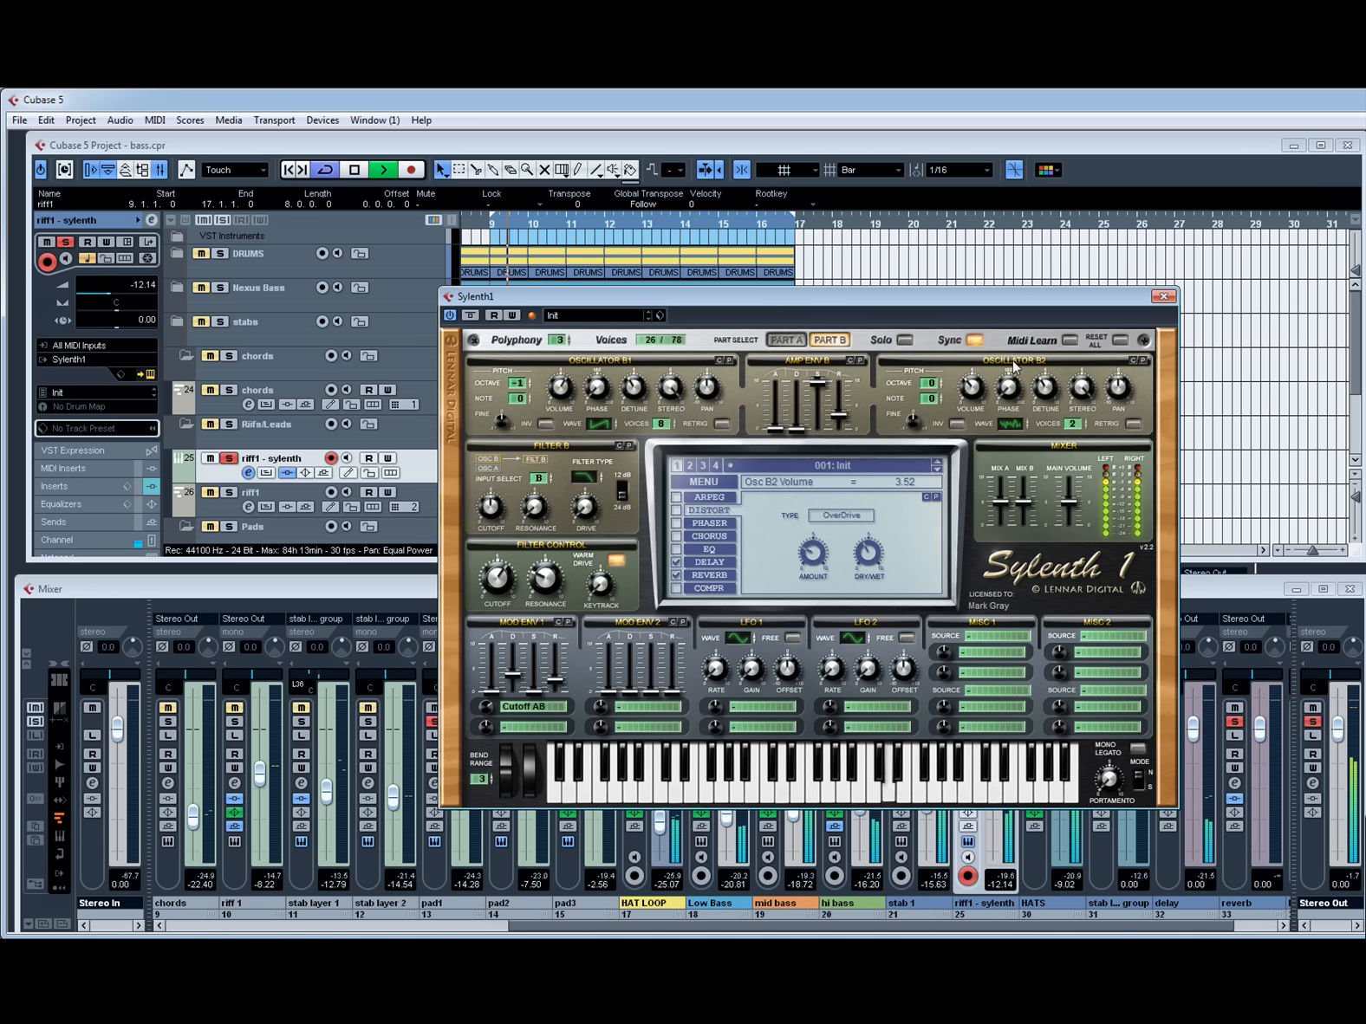
left_click(496, 579)
mouse_move(497, 579)
left_mouse_down()
mouse_move(492, 635)
mouse_move(498, 579)
left_mouse_up()
key("space")
left_click_drag(520, 297, 261, 190)
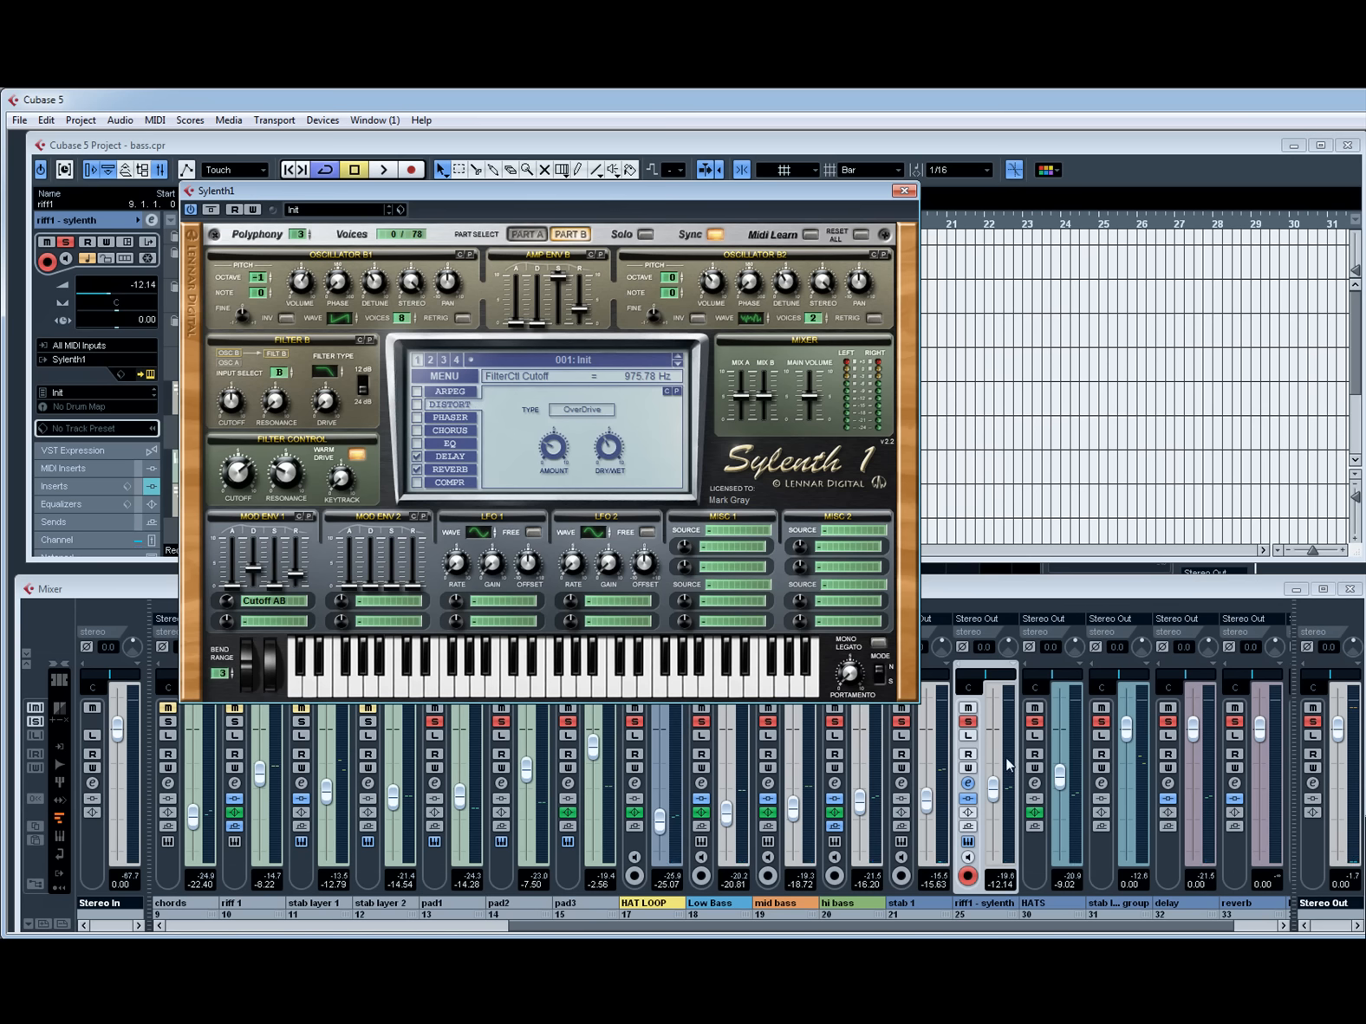
Add a send from riff1 - sylenth to FX 3-RevolVerb_L and set its level to -14.06 during playback.
left_click(969, 783)
left_click_drag(1008, 492, 883, 520)
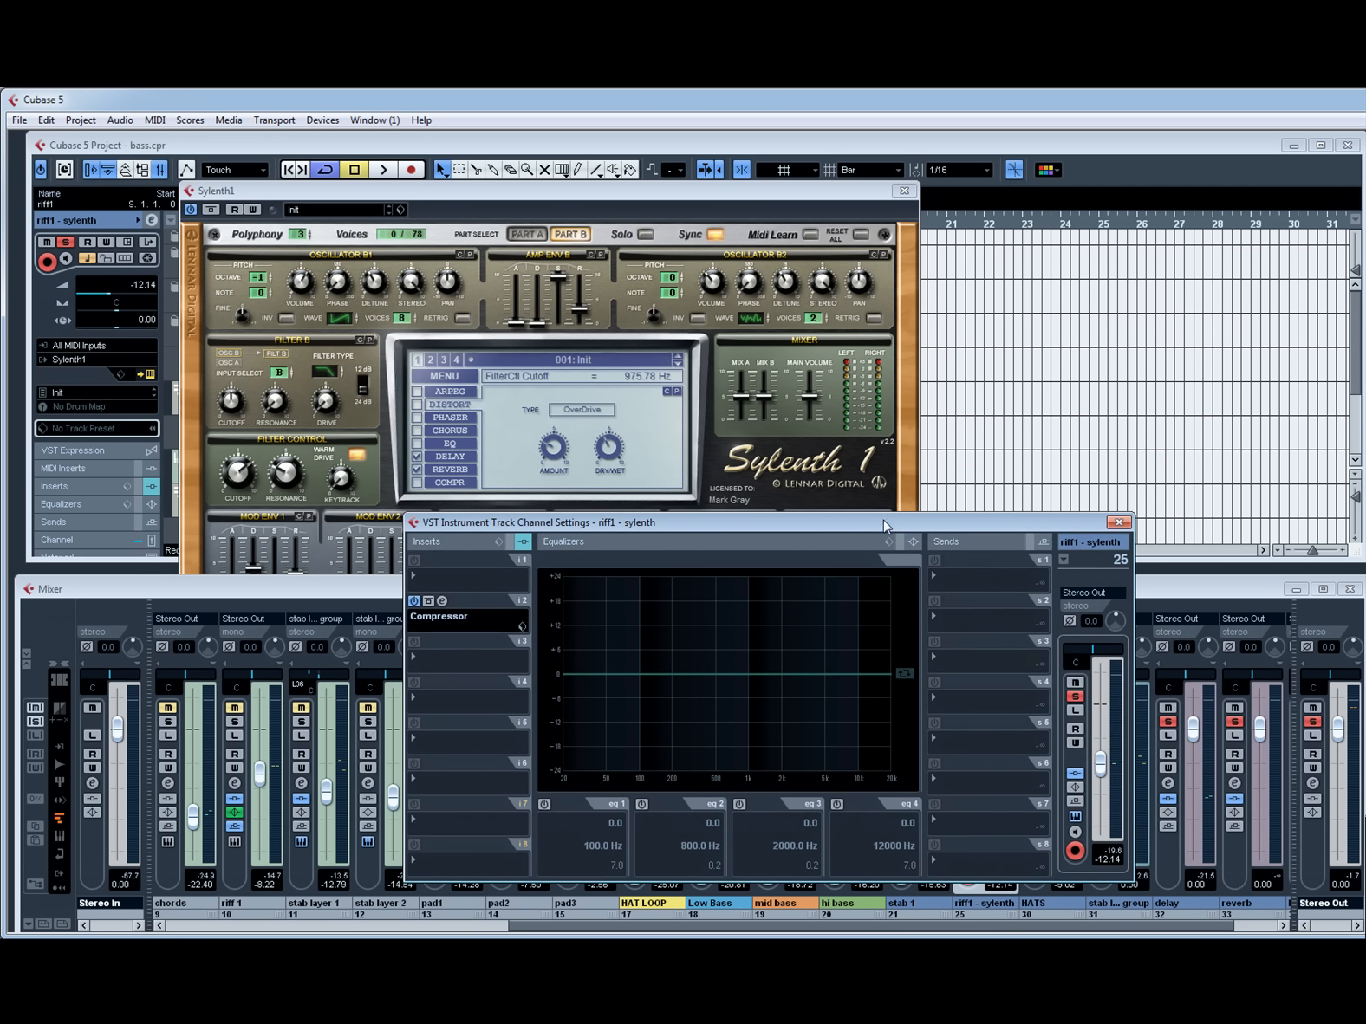
left_click(998, 572)
left_click(997, 654)
key("space")
left_click_drag(954, 595, 973, 596)
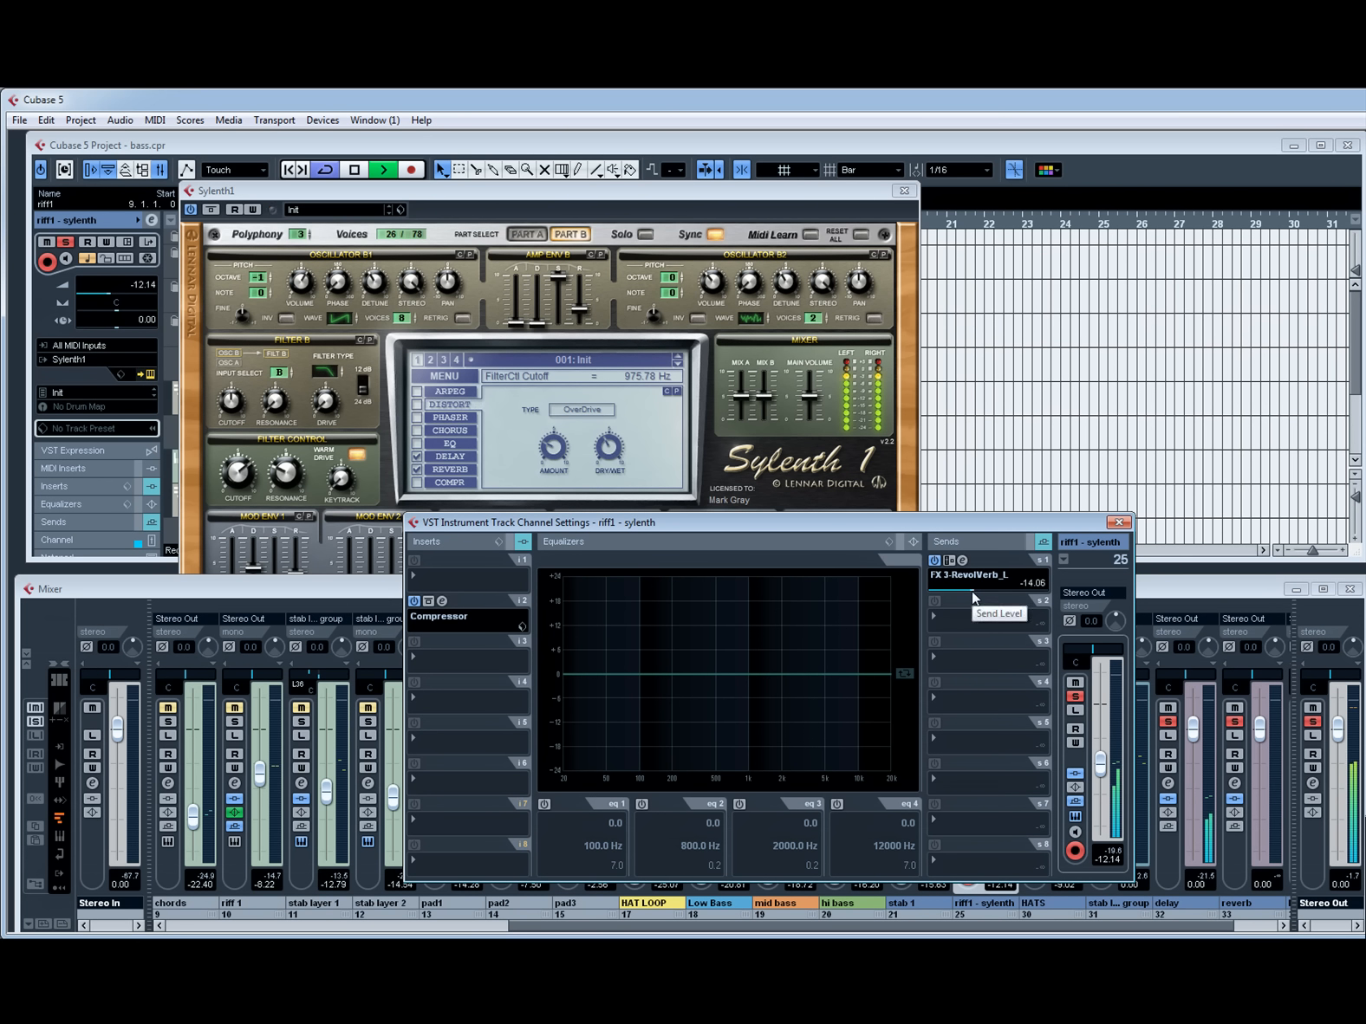
Check the reverb by stopping and restarting playback, and lower the FX 3-RevolVerb_L send level to -17.02.
key("space")
key("space")
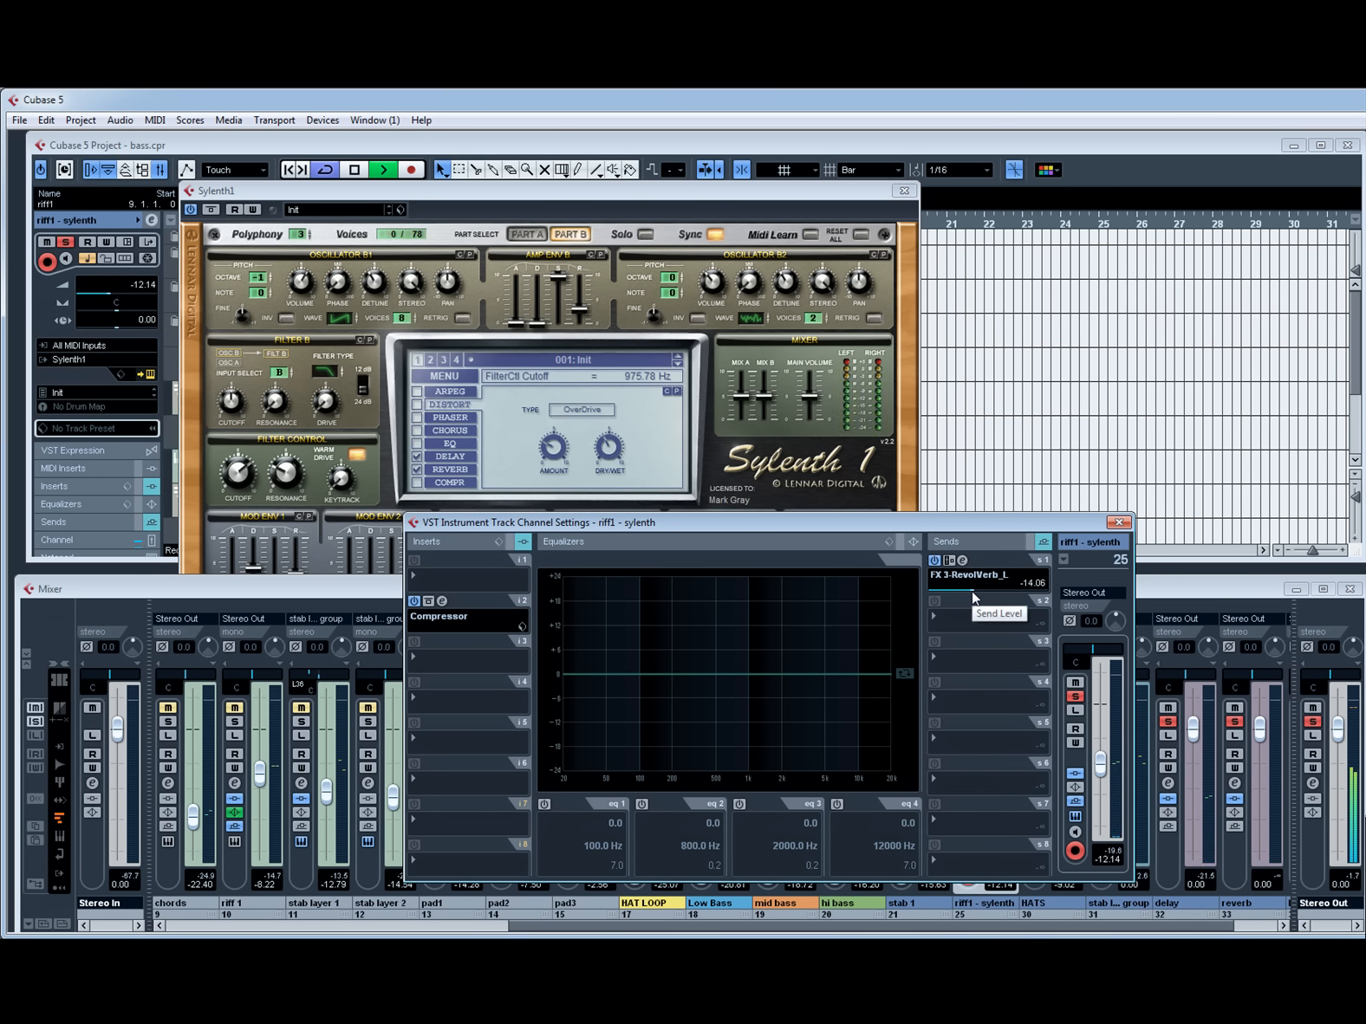
left_click_drag(968, 587, 965, 588)
key("space")
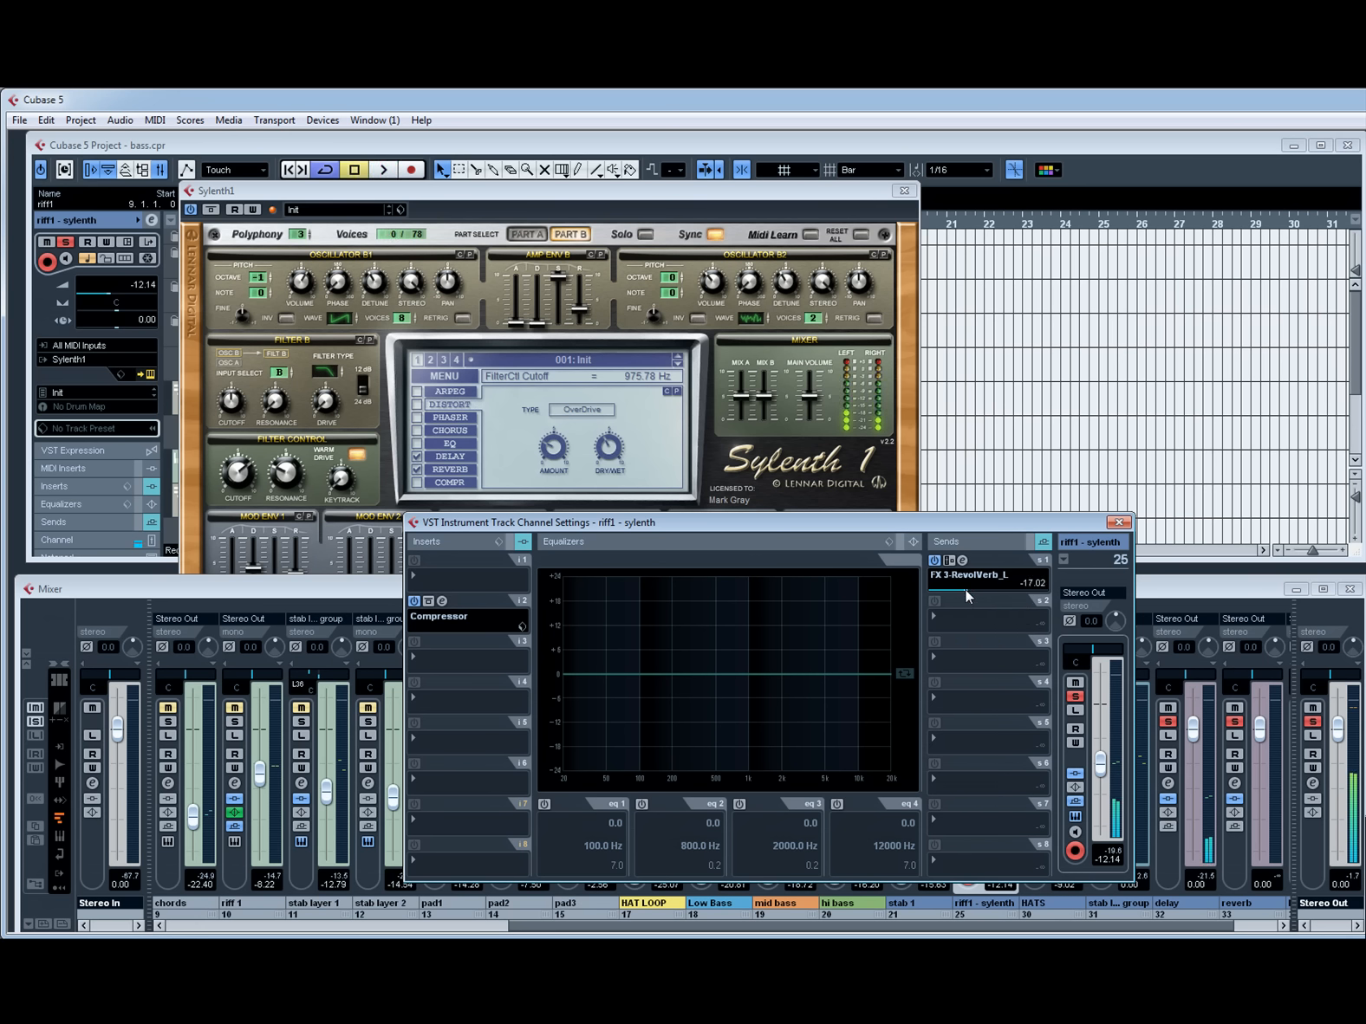
Close Sylenth1, move the riff1 - sylenth channel settings off the mixer channels and resume playback.
left_click(904, 191)
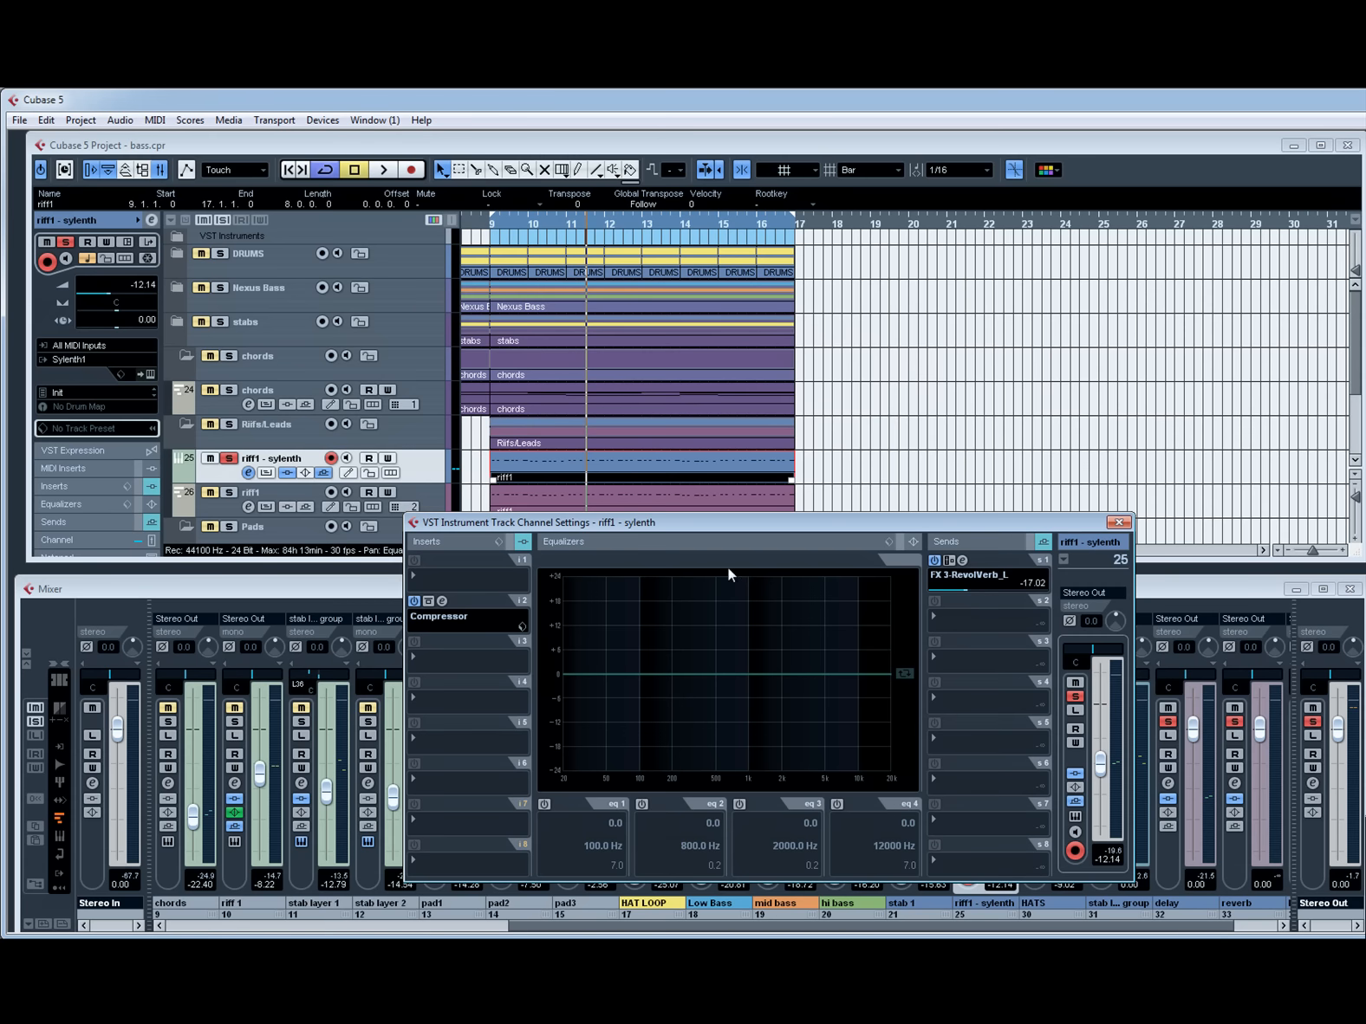
left_click_drag(774, 524, 872, 392)
key("space")
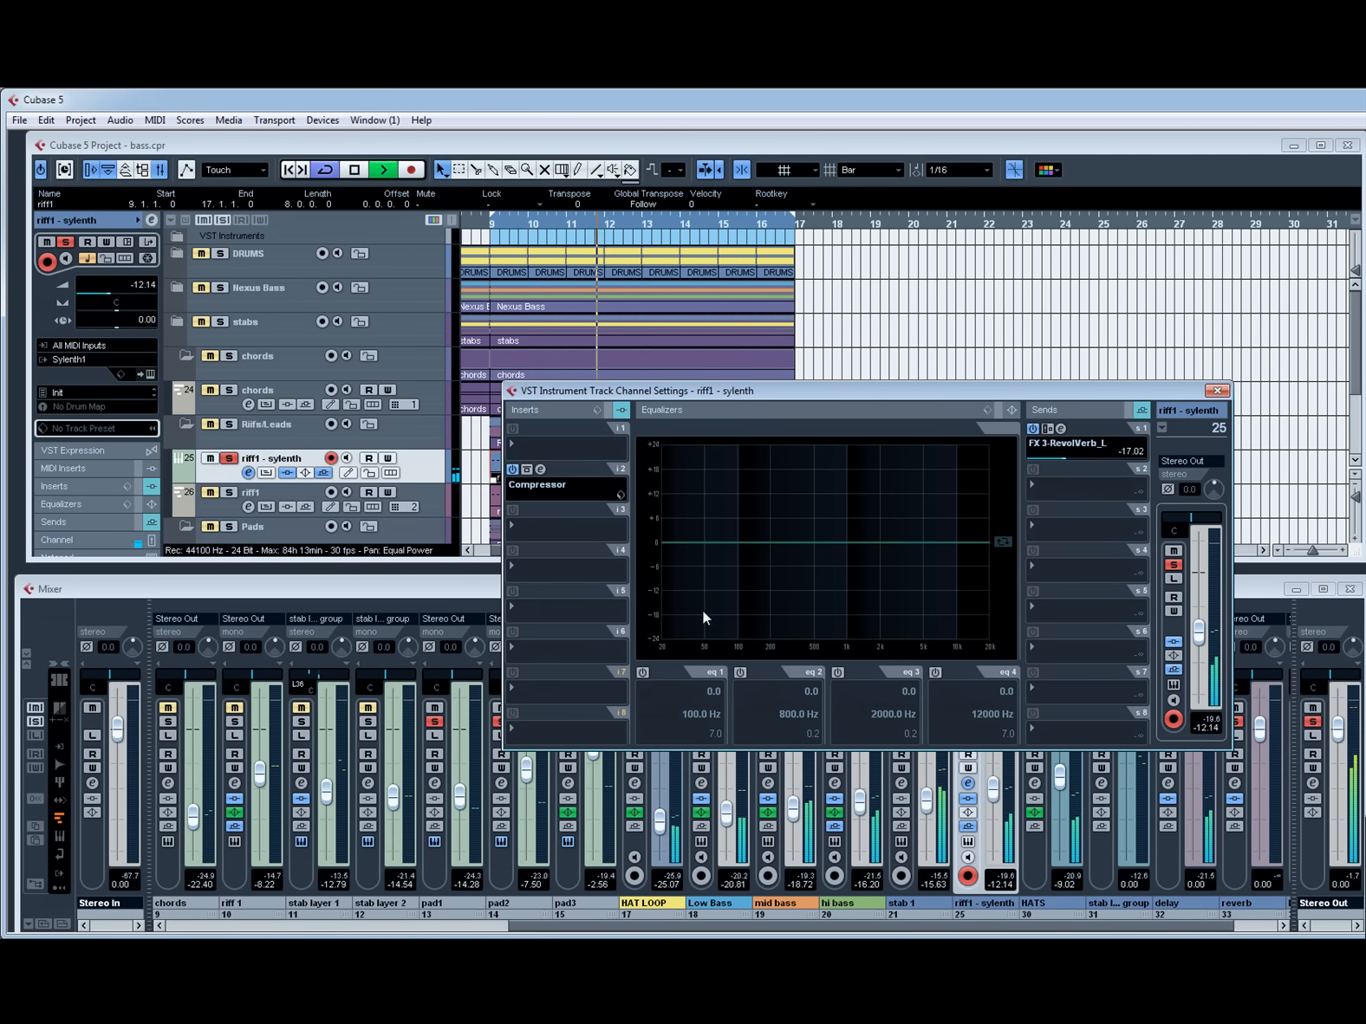
Restart the loop, enable EQ band 1 on riff1 - sylenth, and toggle its solo to compare it with the mix.
key("KP_1")
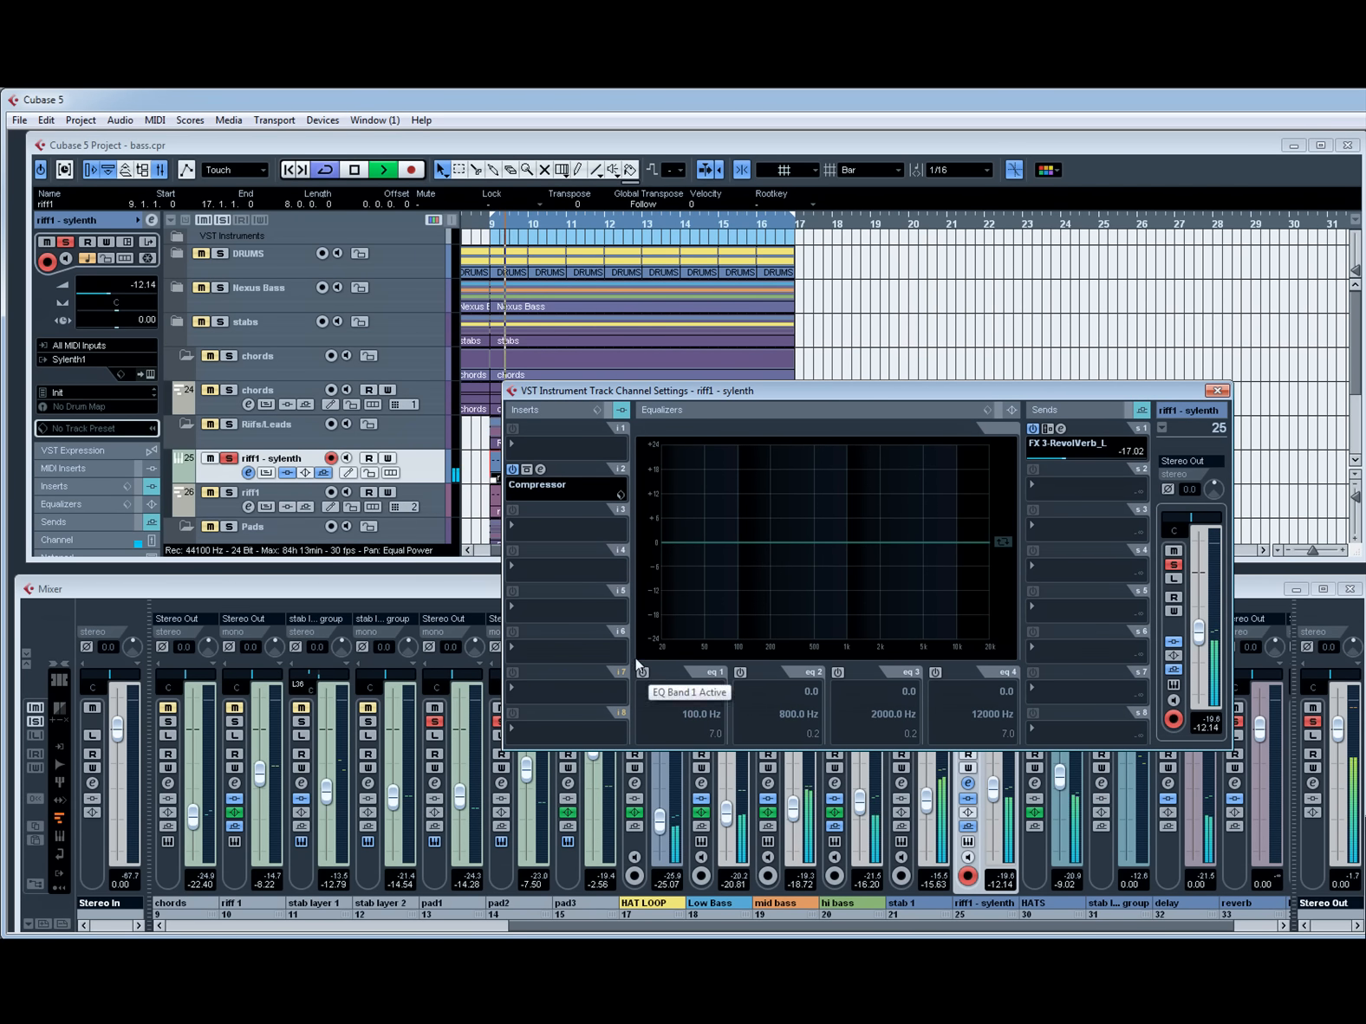
left_click(643, 673)
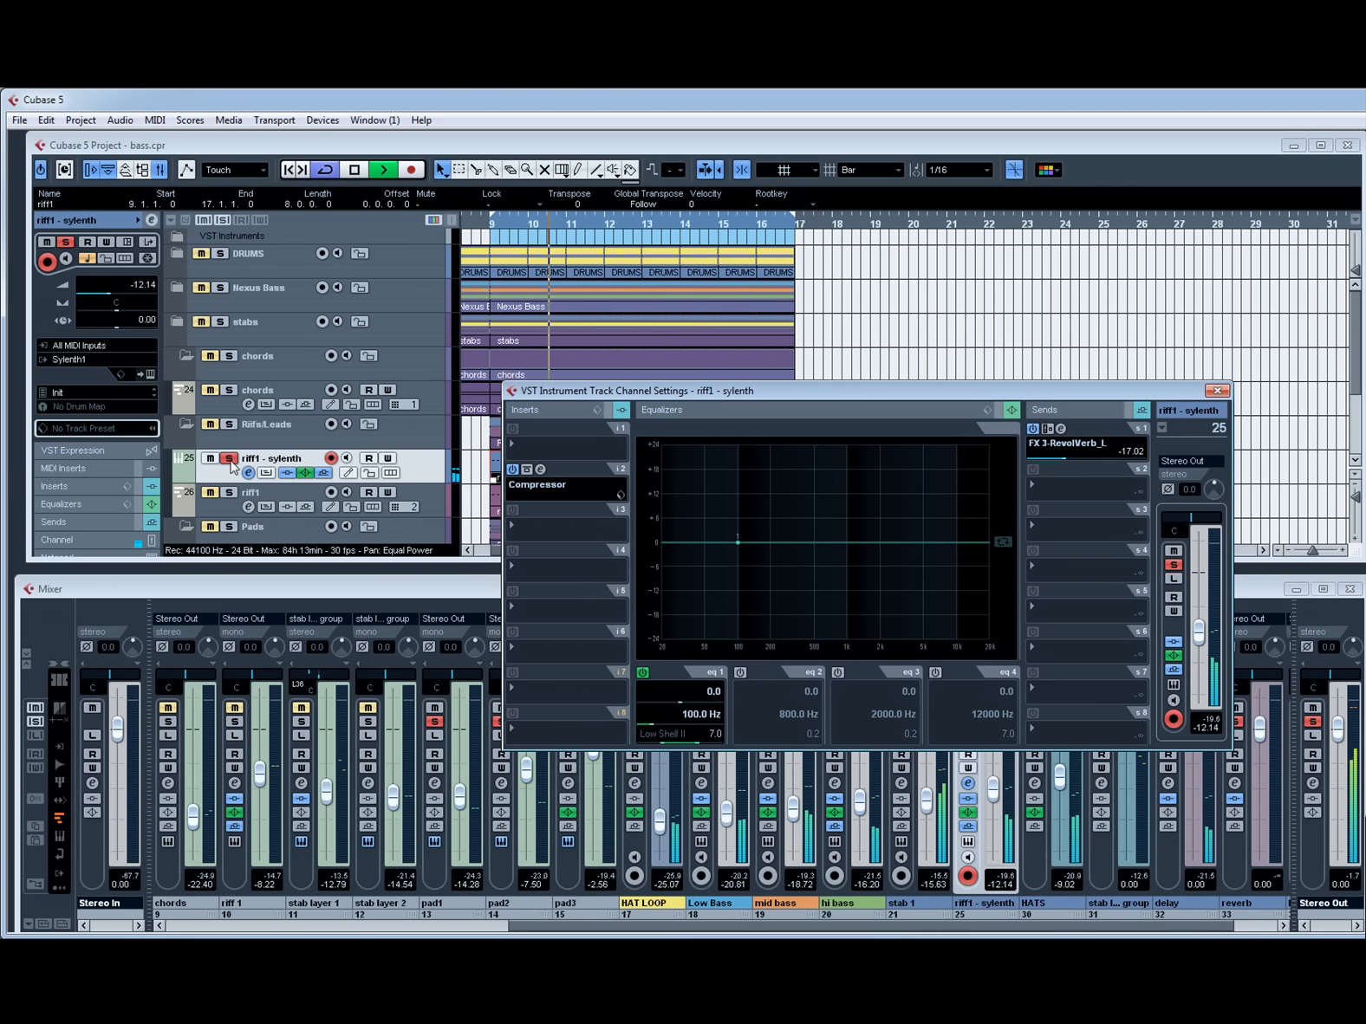
left_click(231, 460)
left_click(231, 460)
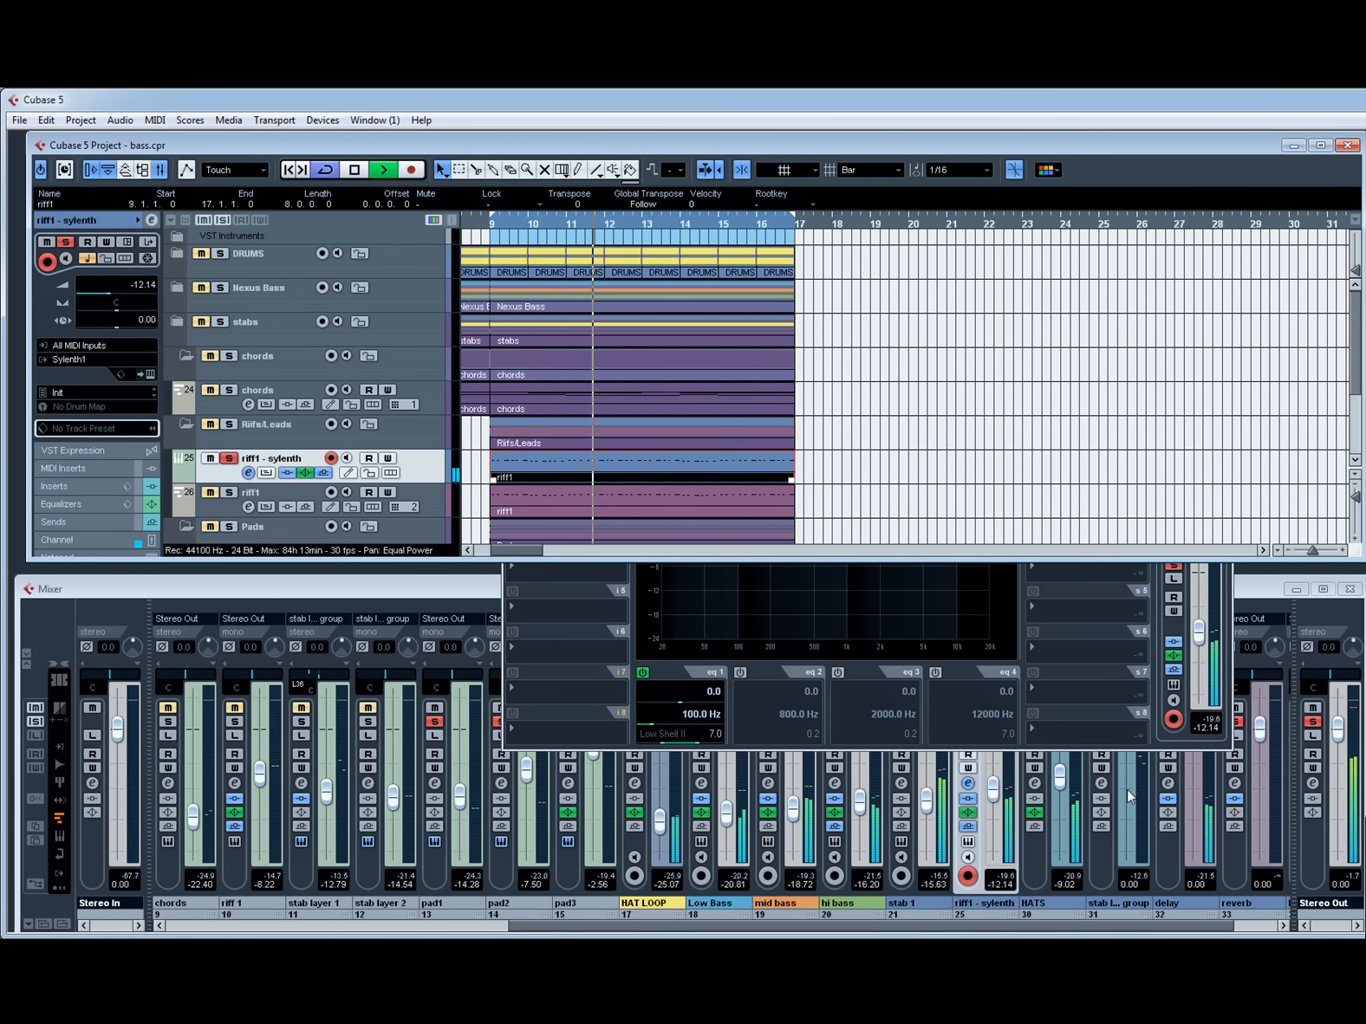
left_click(933, 726)
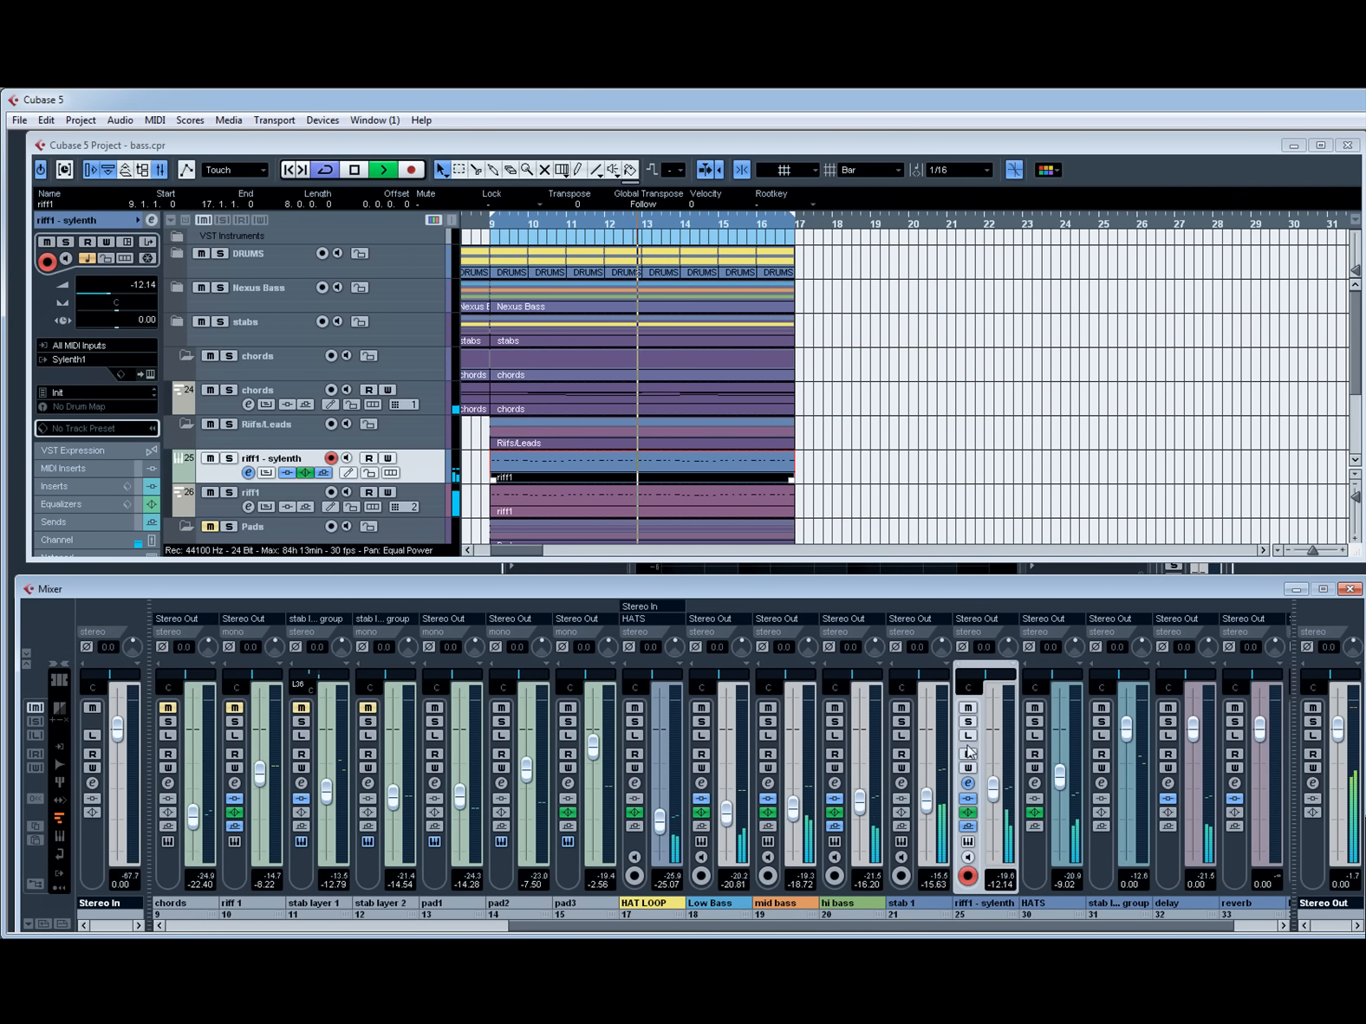
left_click(969, 722)
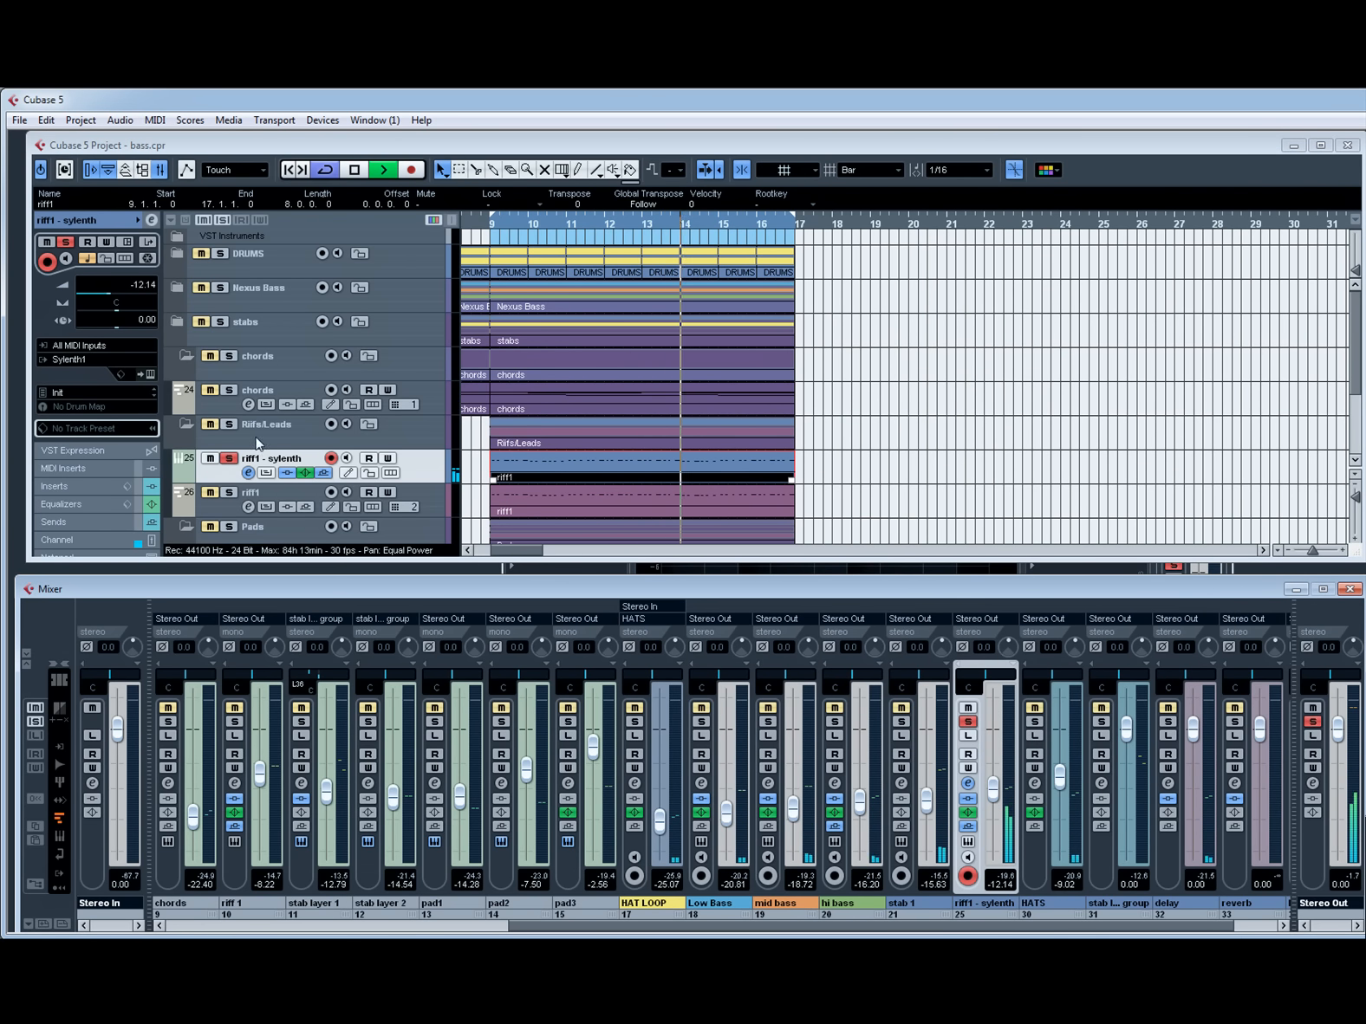
Set EQ band 1 of riff1 - sylenth to High Pass I at 251 Hz with a gain of -2.0.
left_click(969, 785)
left_click(682, 738)
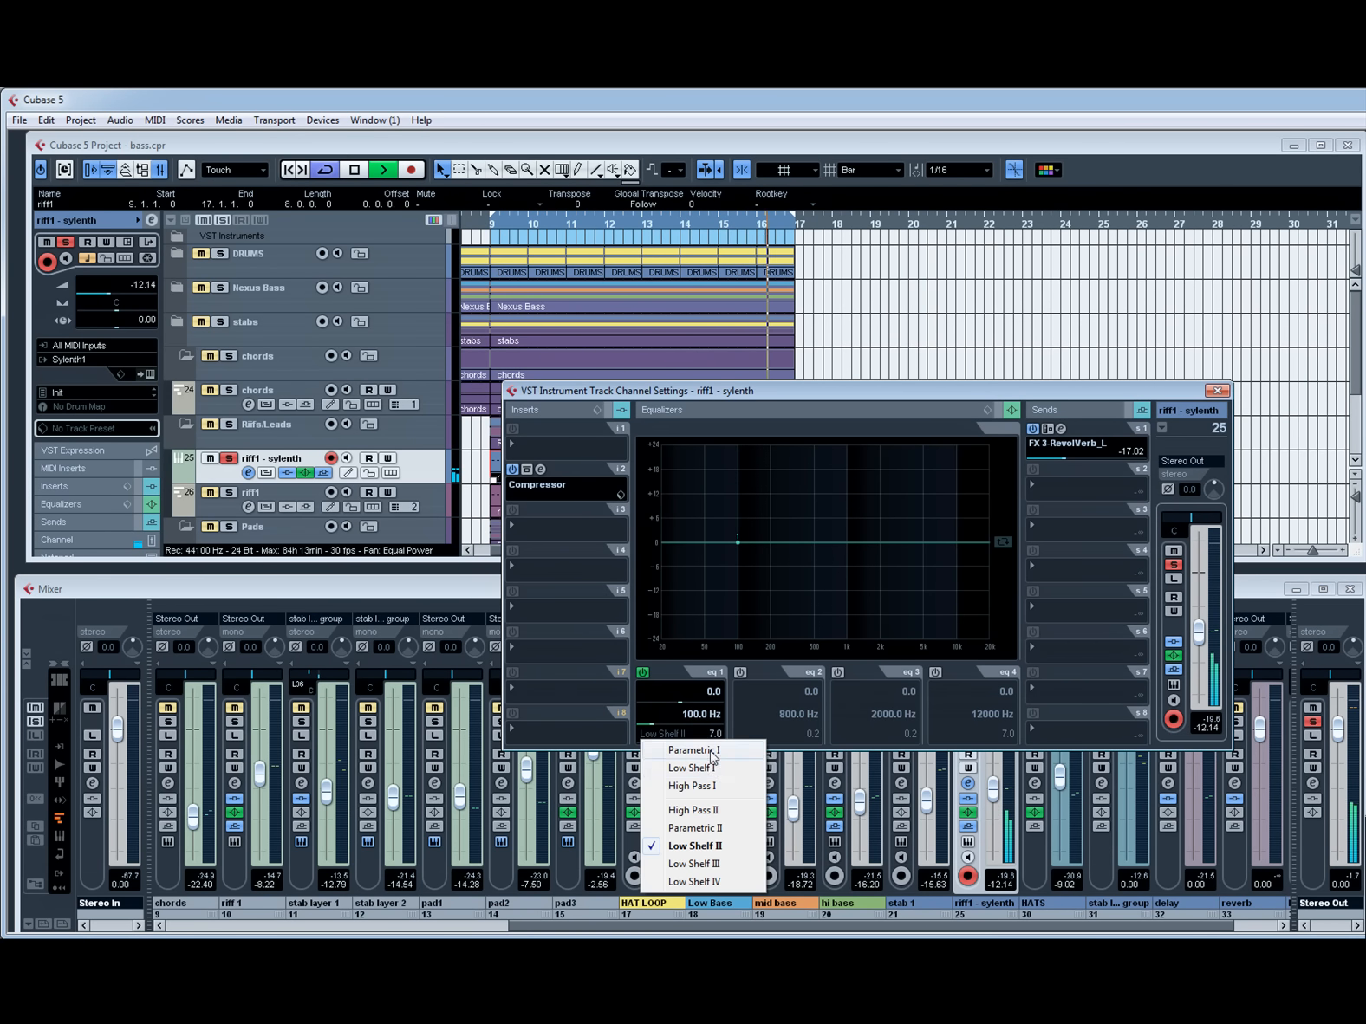
left_click(715, 785)
left_click_drag(737, 542, 781, 549)
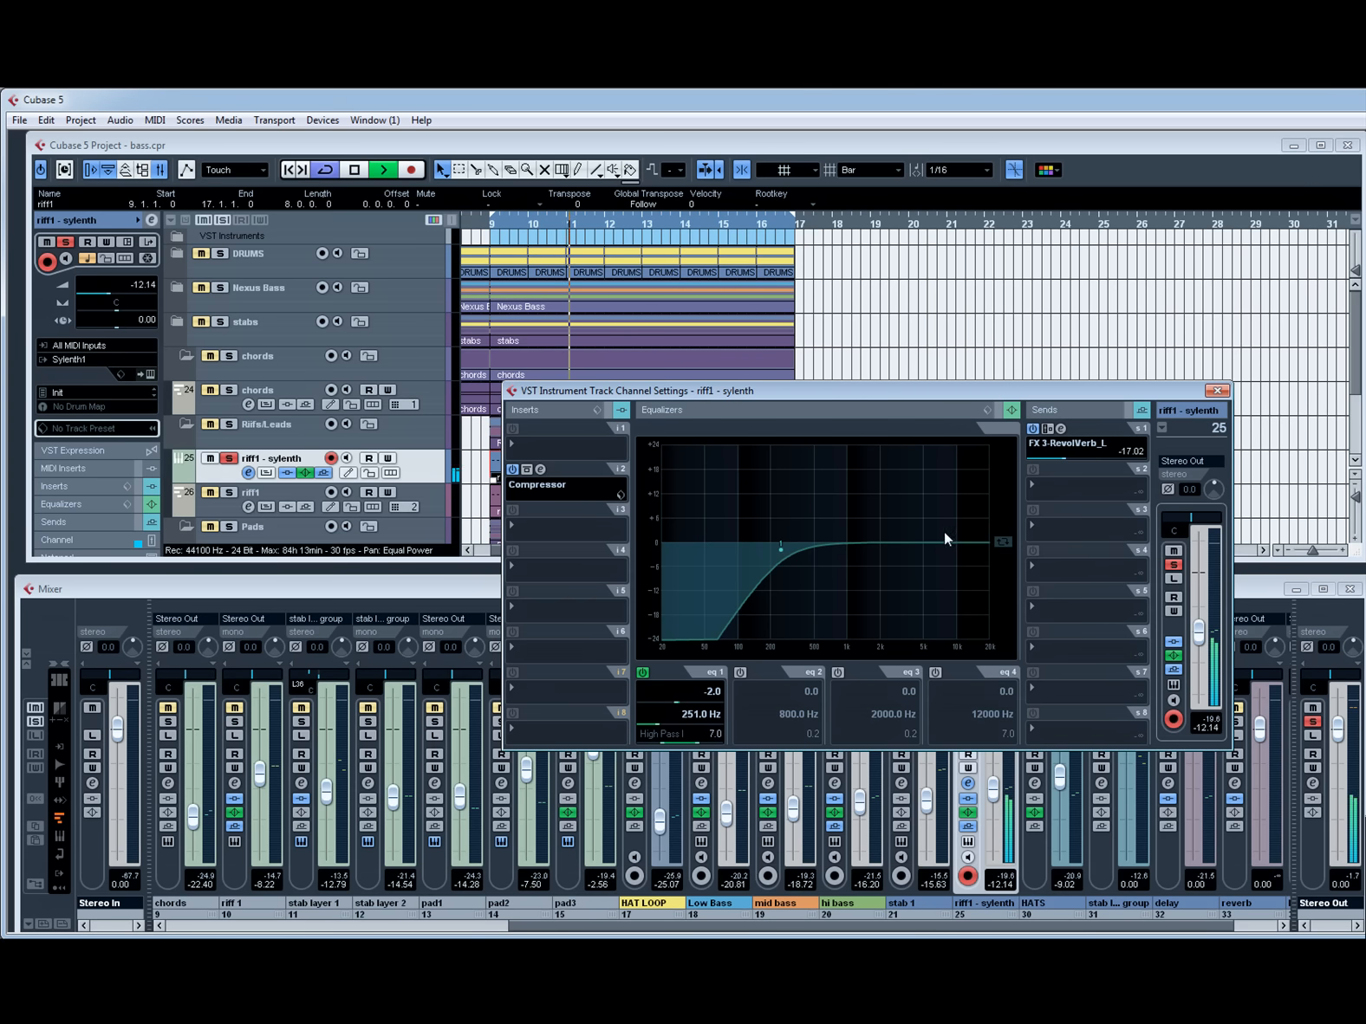
Enable EQ band 4 as Parametric II and boost it by 9.4 at 16570 Hz.
left_click(968, 738)
left_click(967, 738)
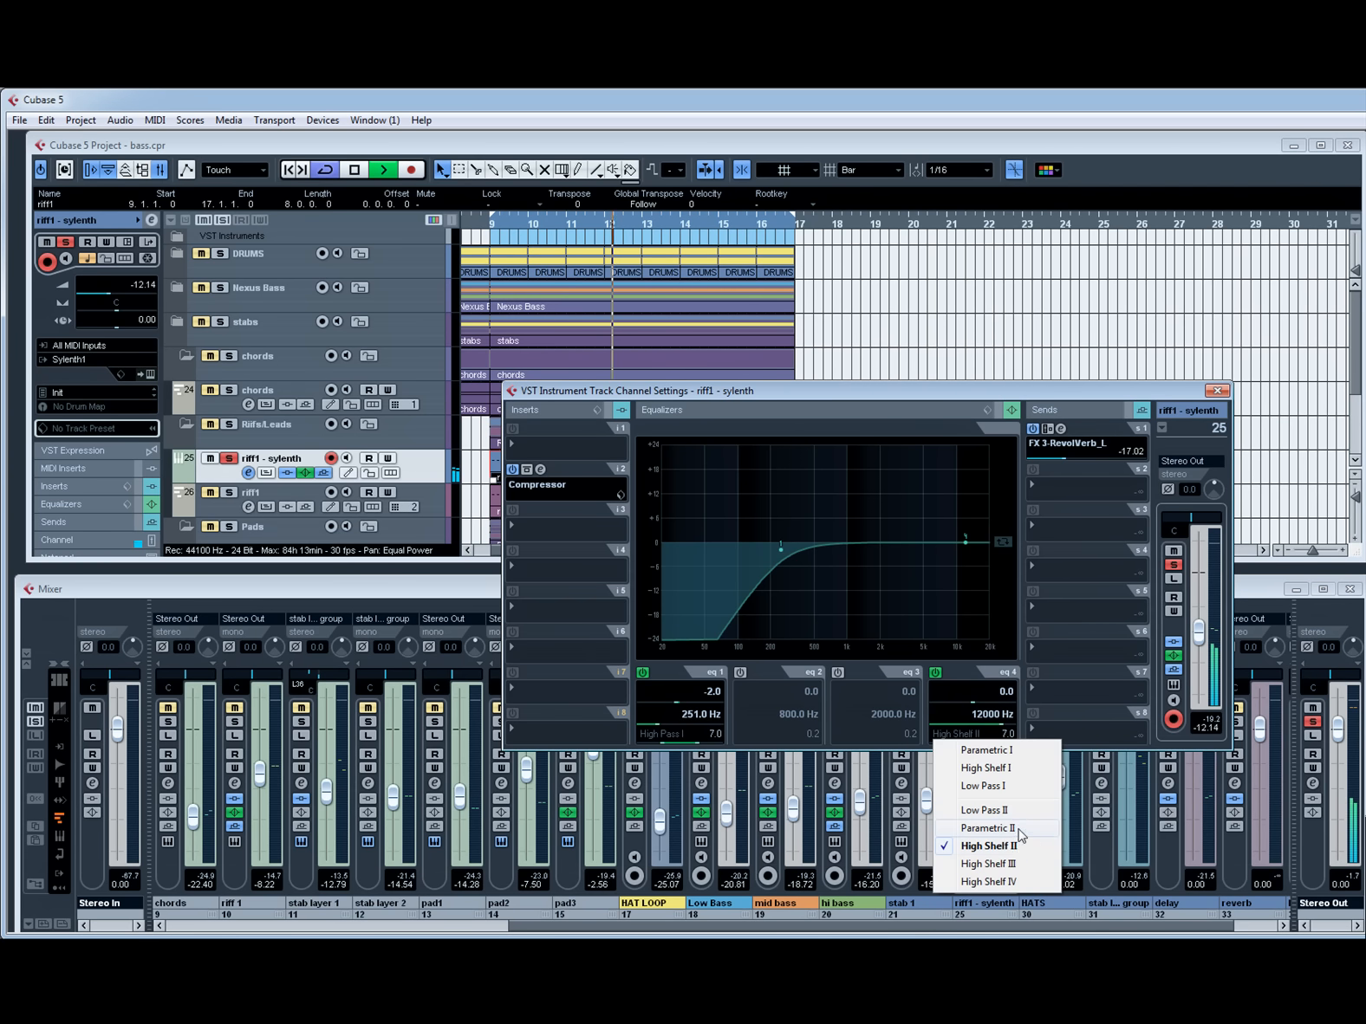
left_click(1014, 828)
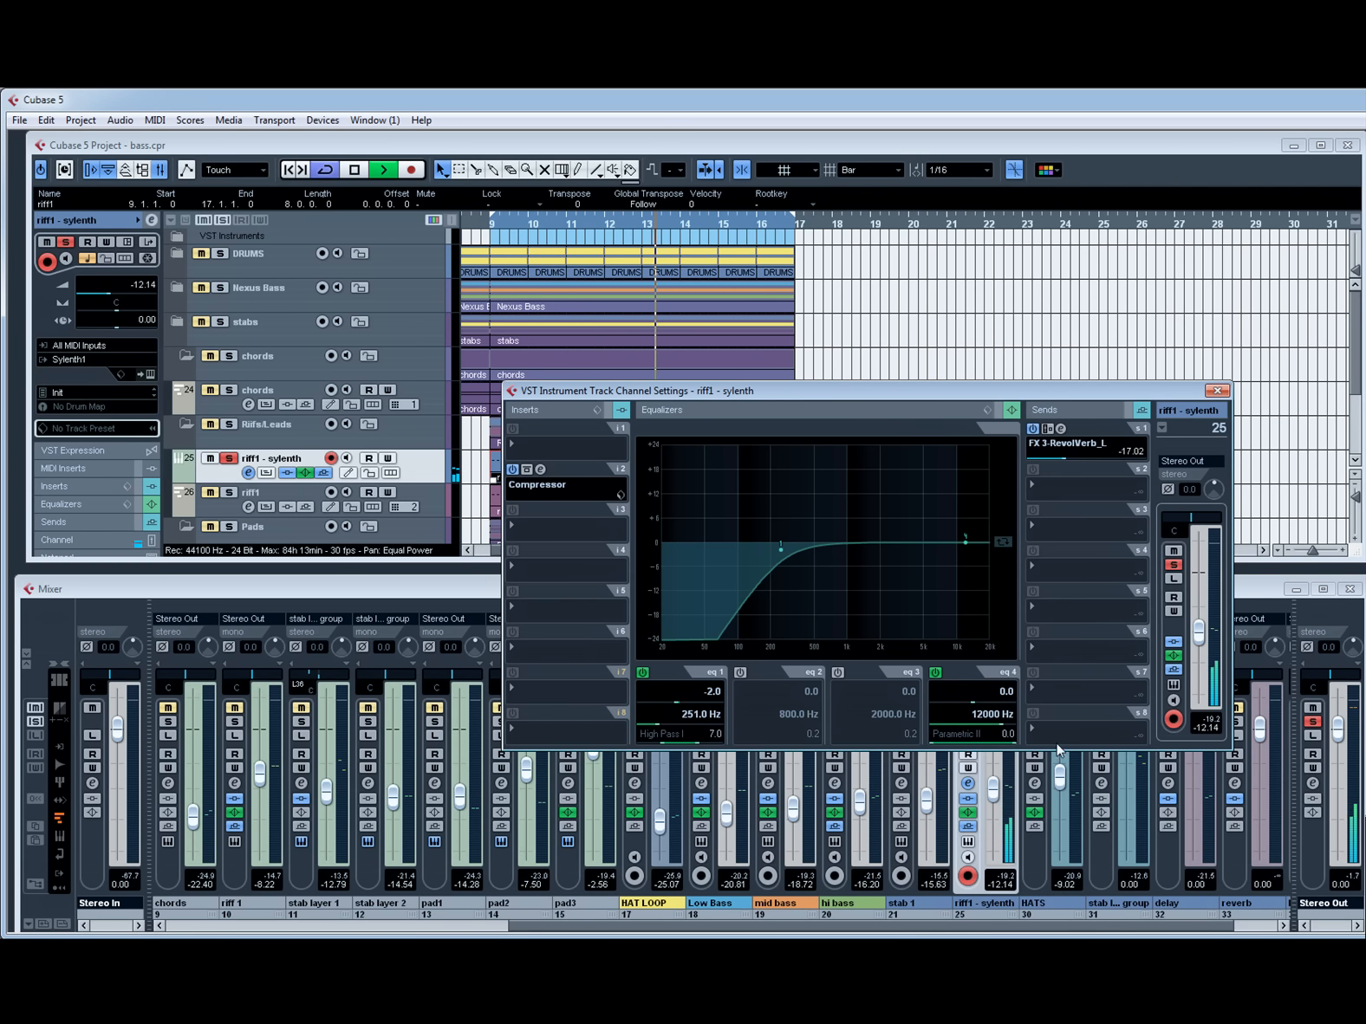
left_click_drag(966, 540, 978, 507)
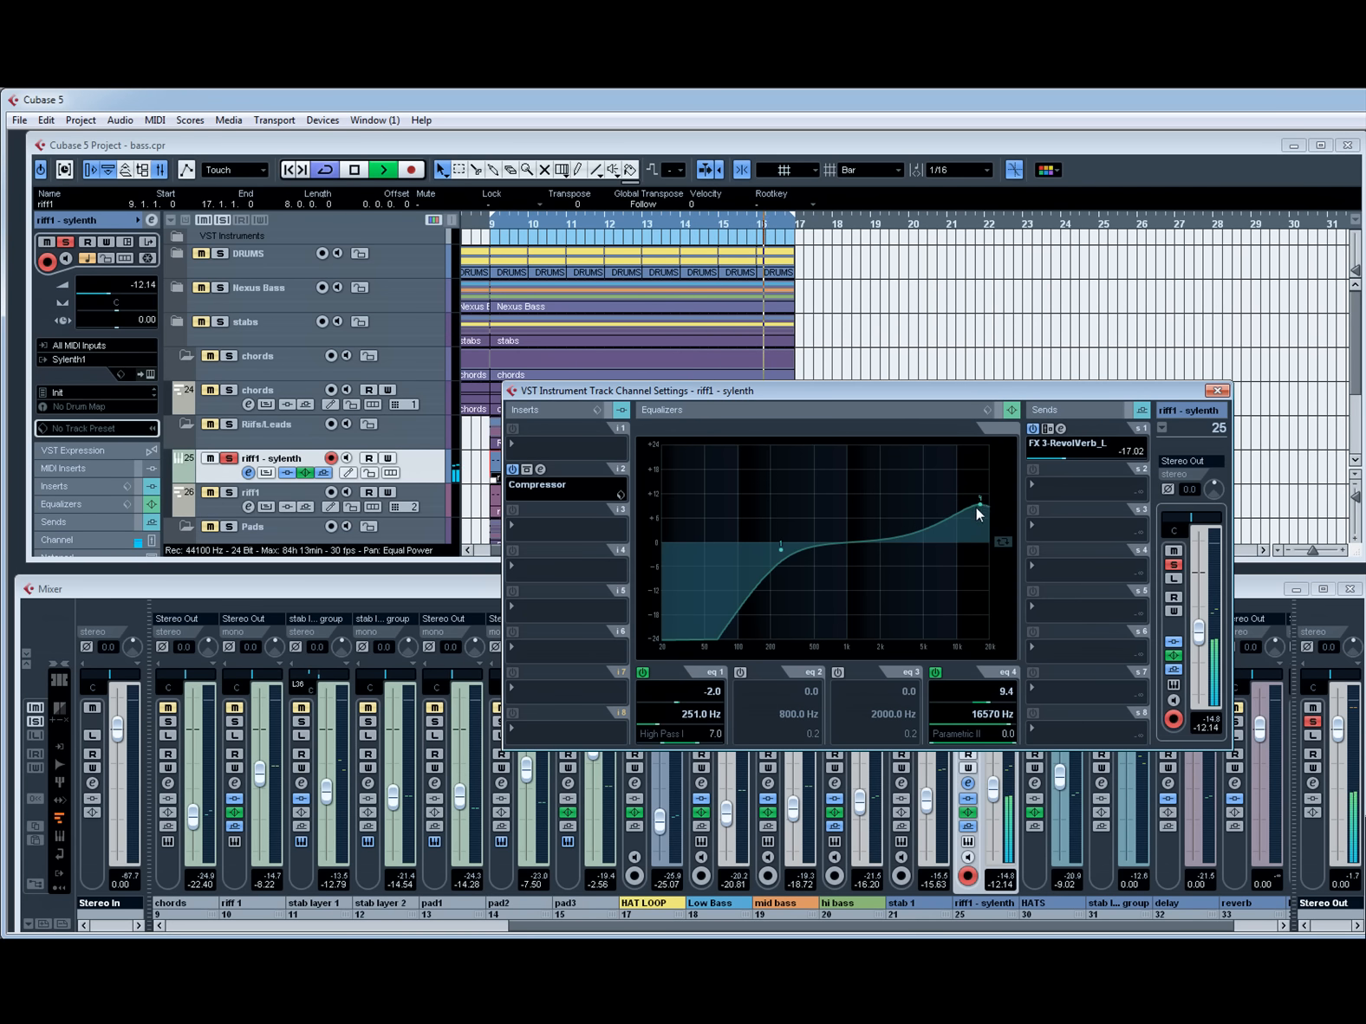
Enable EQ bands 3 and 2, boosting 3265 Hz by 2.4 and 905 Hz by 2.2, and stop playback.
left_click(839, 673)
left_click_drag(880, 542, 903, 533)
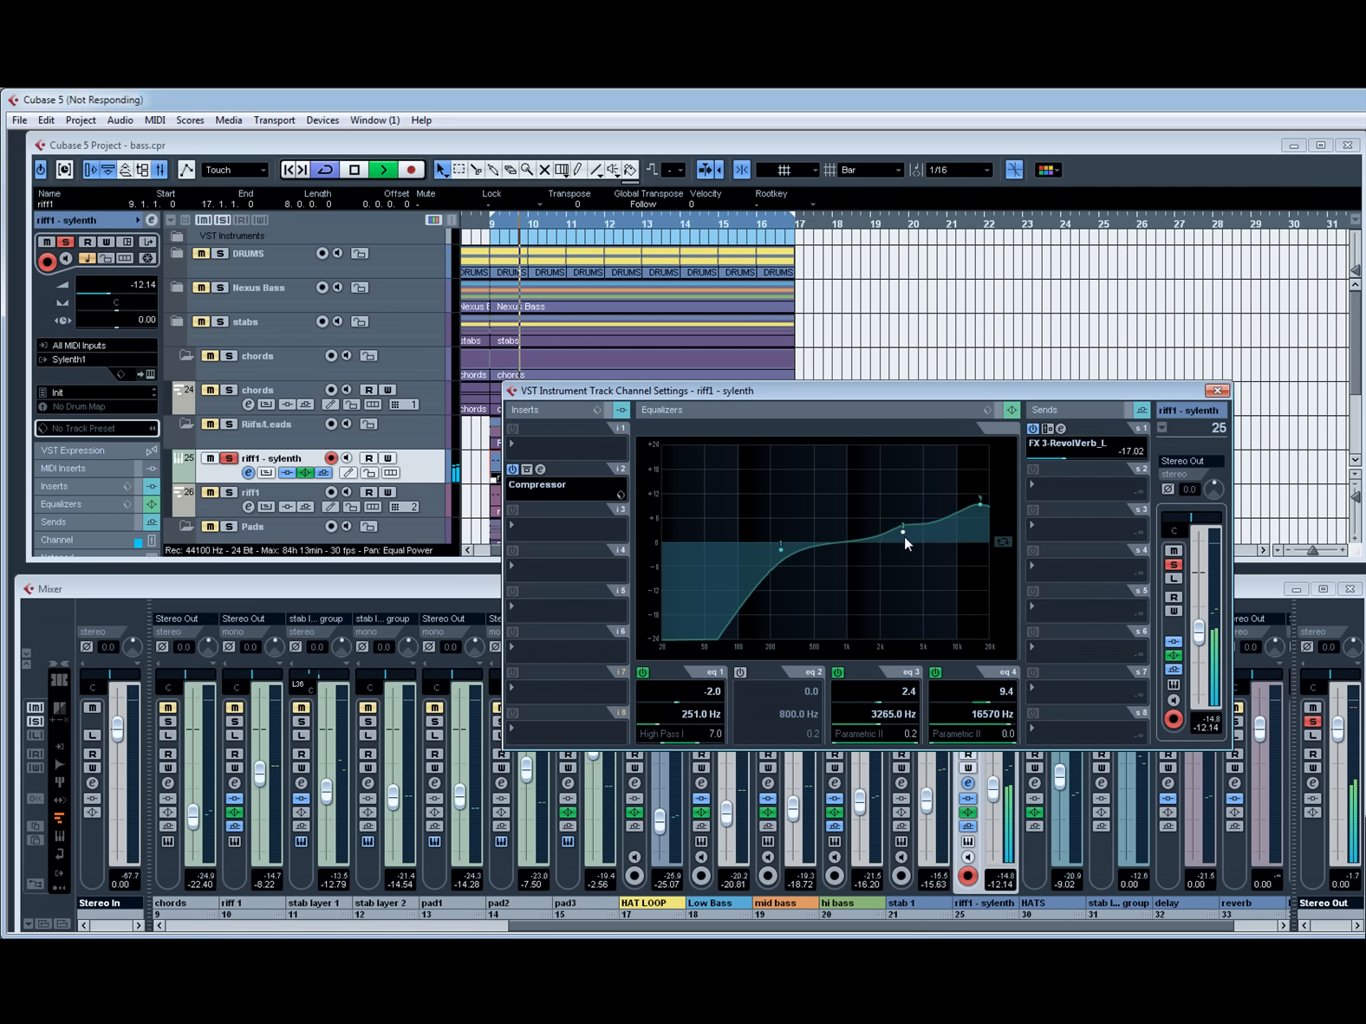
left_click(739, 673)
mouse_move(839, 530)
left_mouse_down()
mouse_move(844, 520)
mouse_move(842, 534)
left_mouse_up()
key("space")
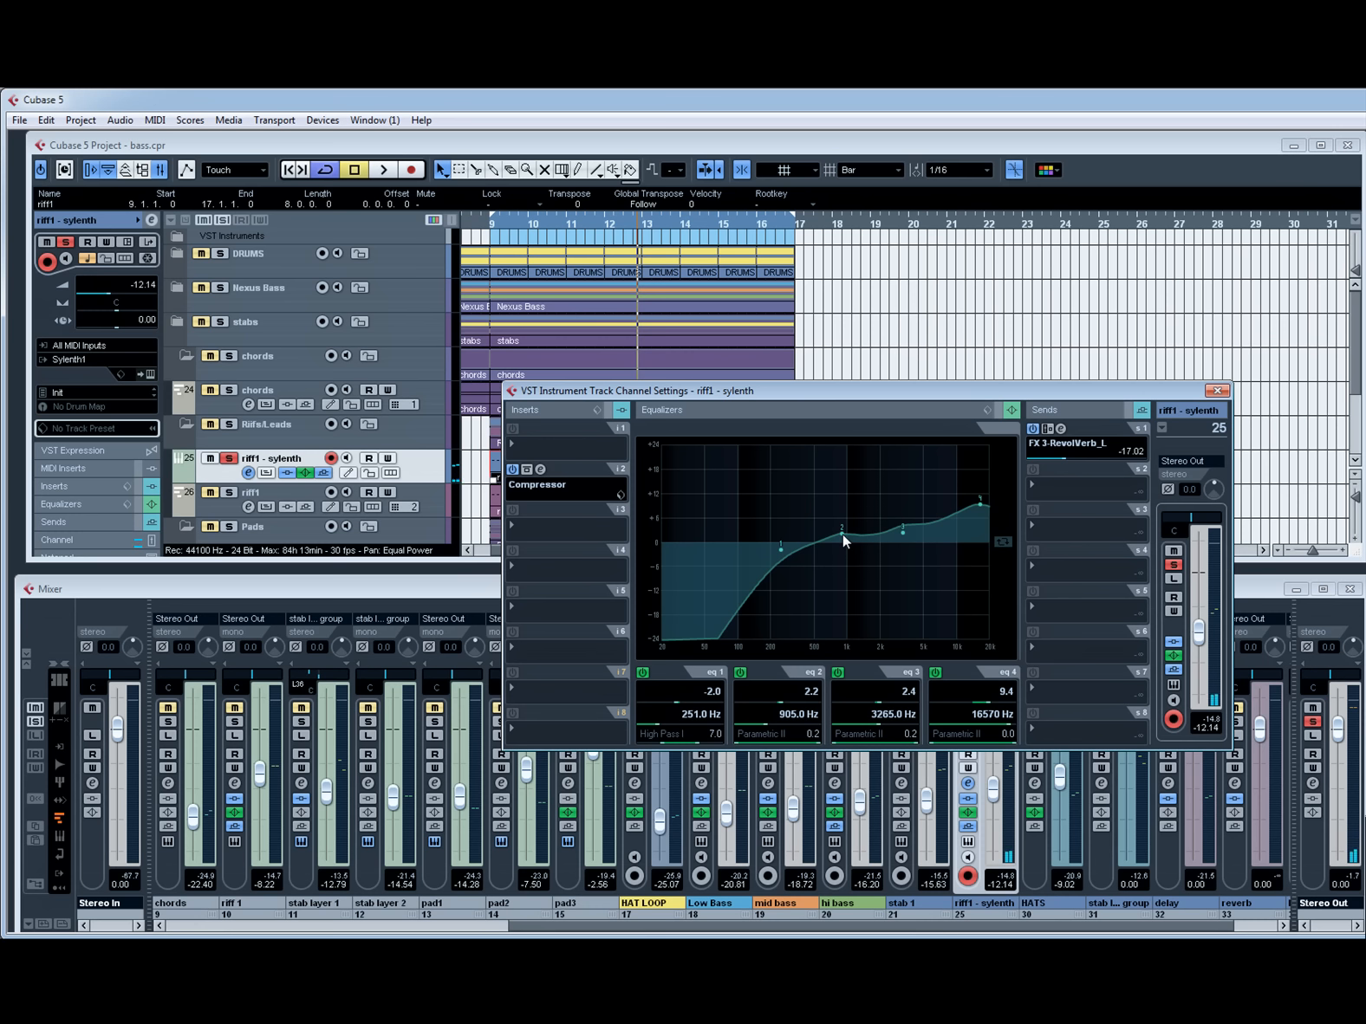
Close the channel settings, unsolo riff1 - sylenth and set its level to -13.52 while the full mix plays.
left_click(1217, 391)
left_click(230, 462)
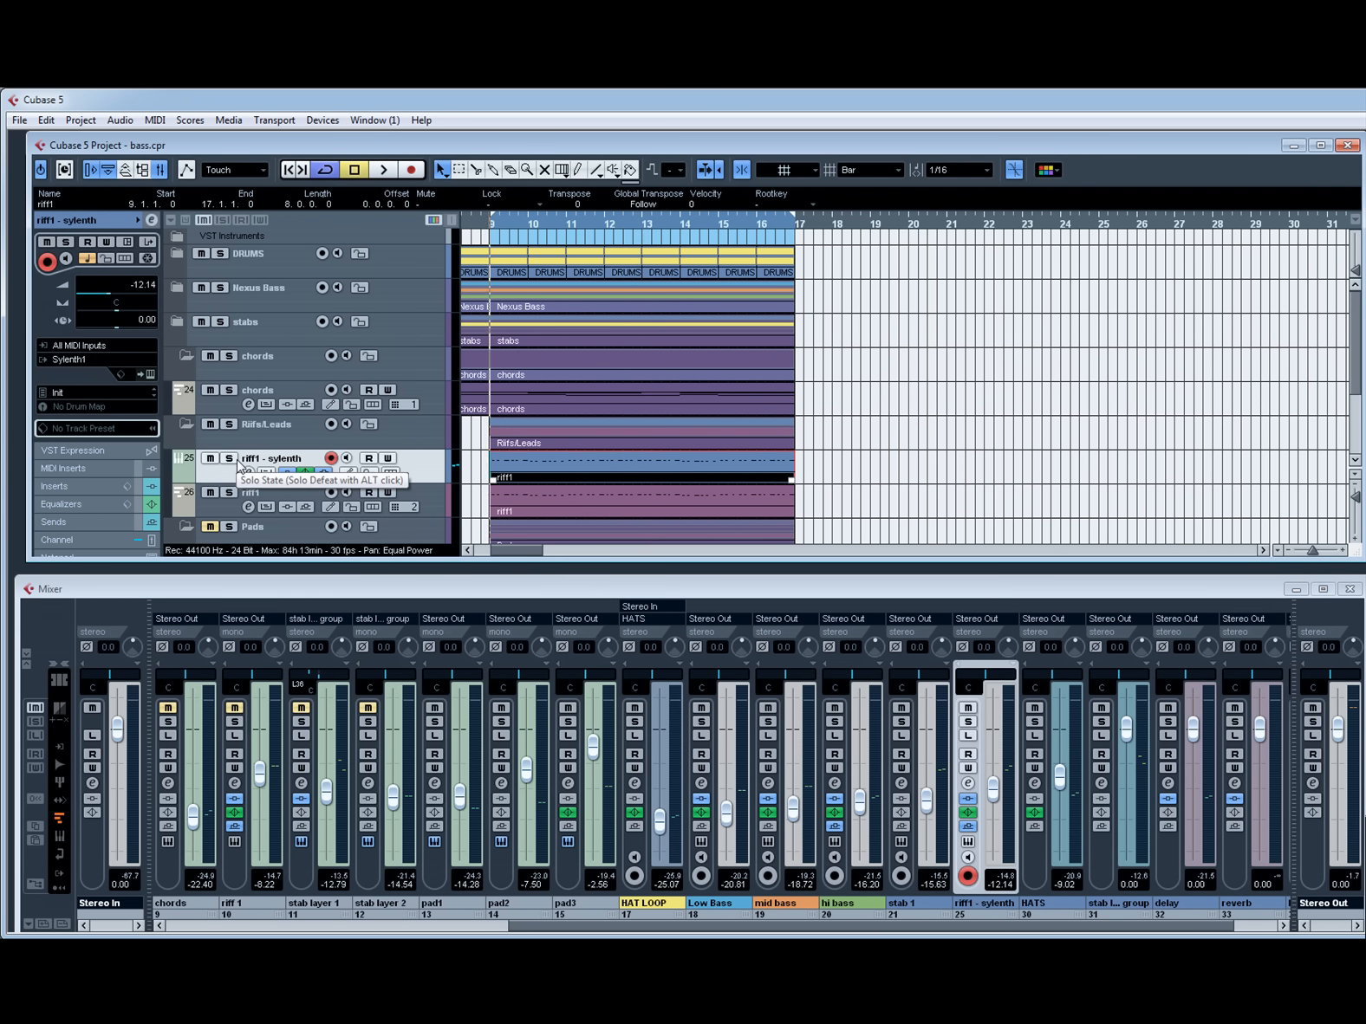
key("space")
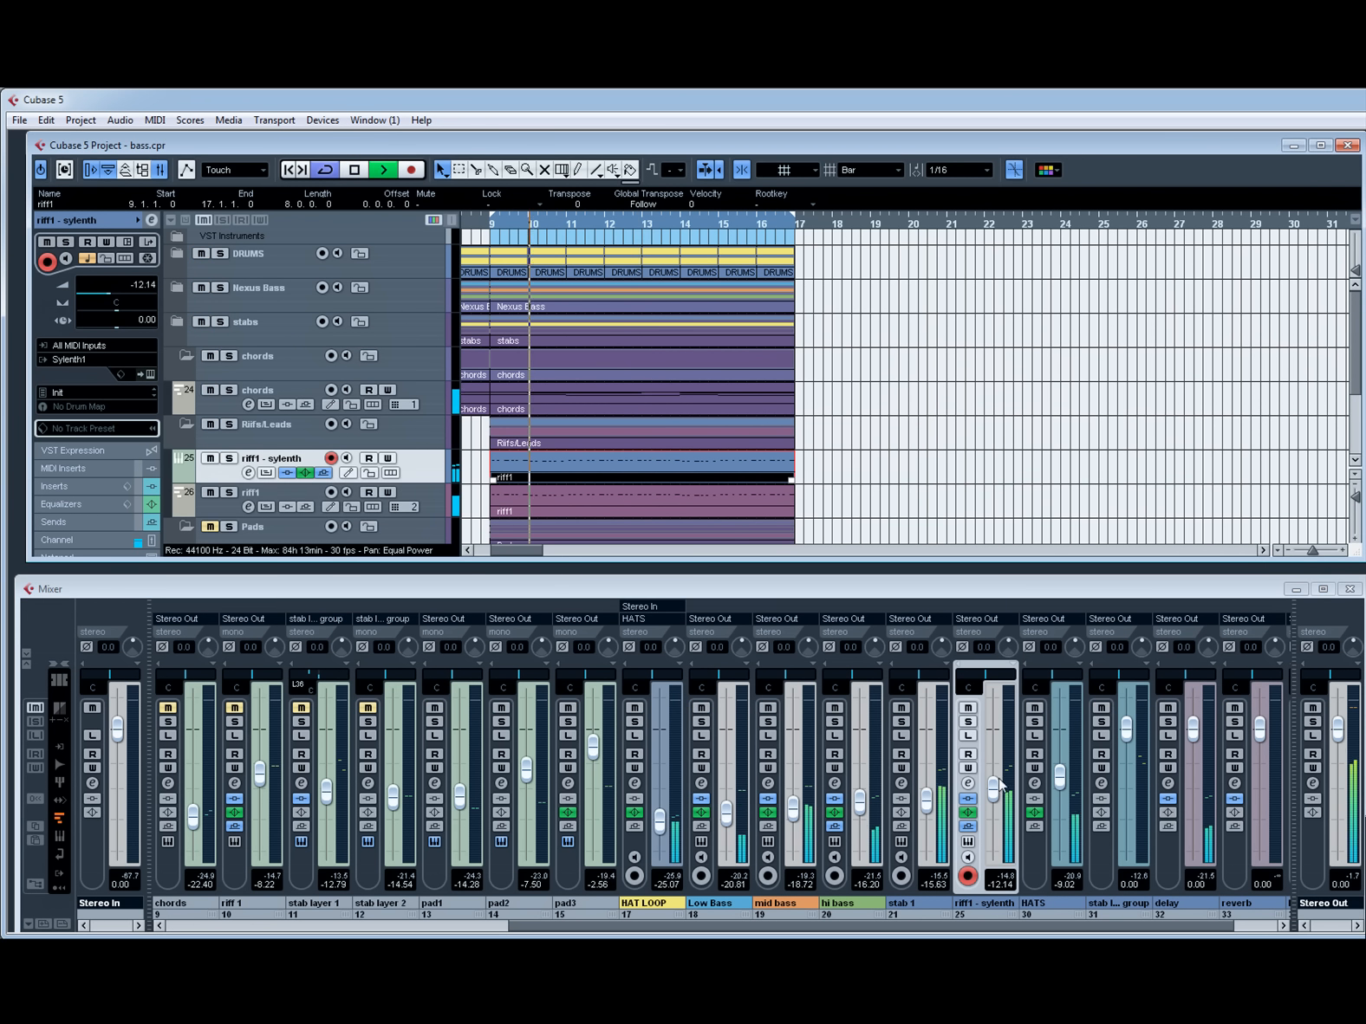
left_click_drag(994, 786, 999, 798)
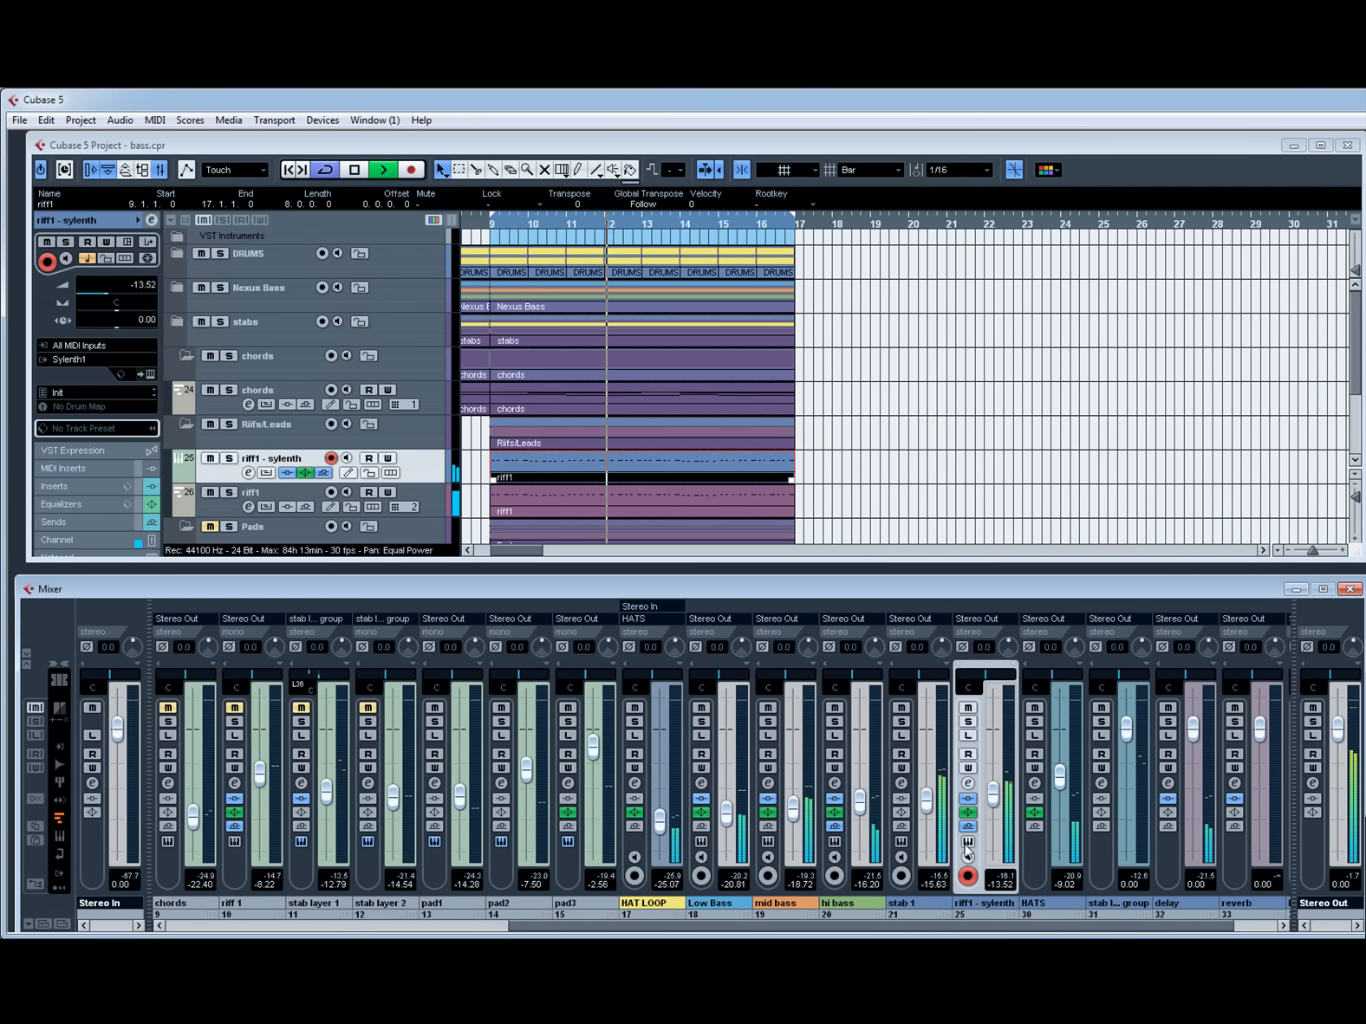
Sweep Sylenth1's Filter Control cutoff up to 1988.62 Hz during playback, stop the mix and close the synth.
left_click(969, 788)
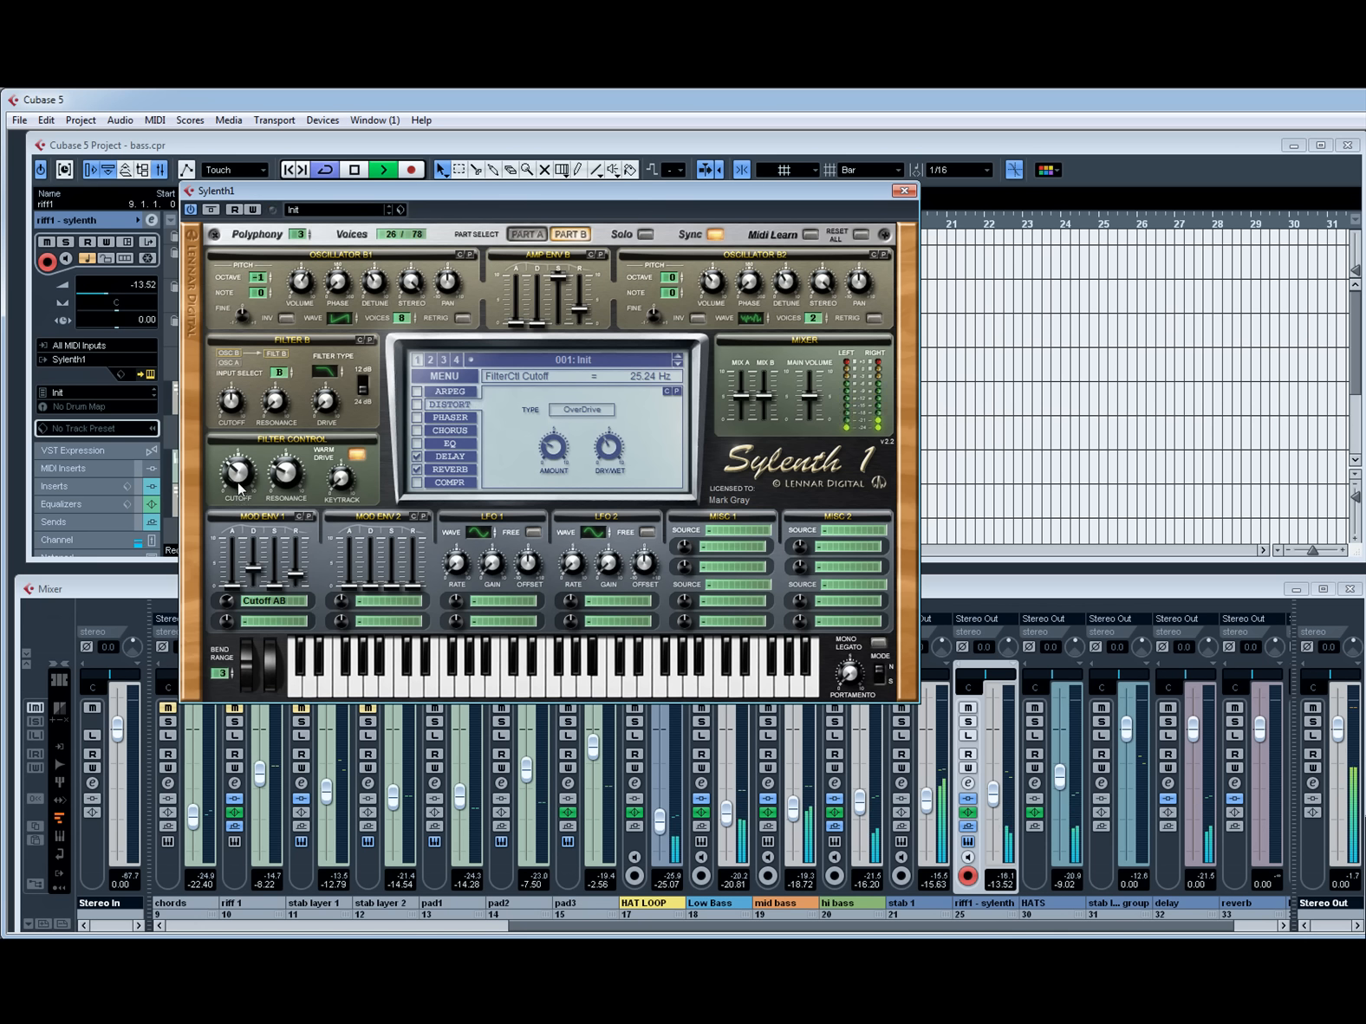
left_click_drag(239, 481, 239, 465)
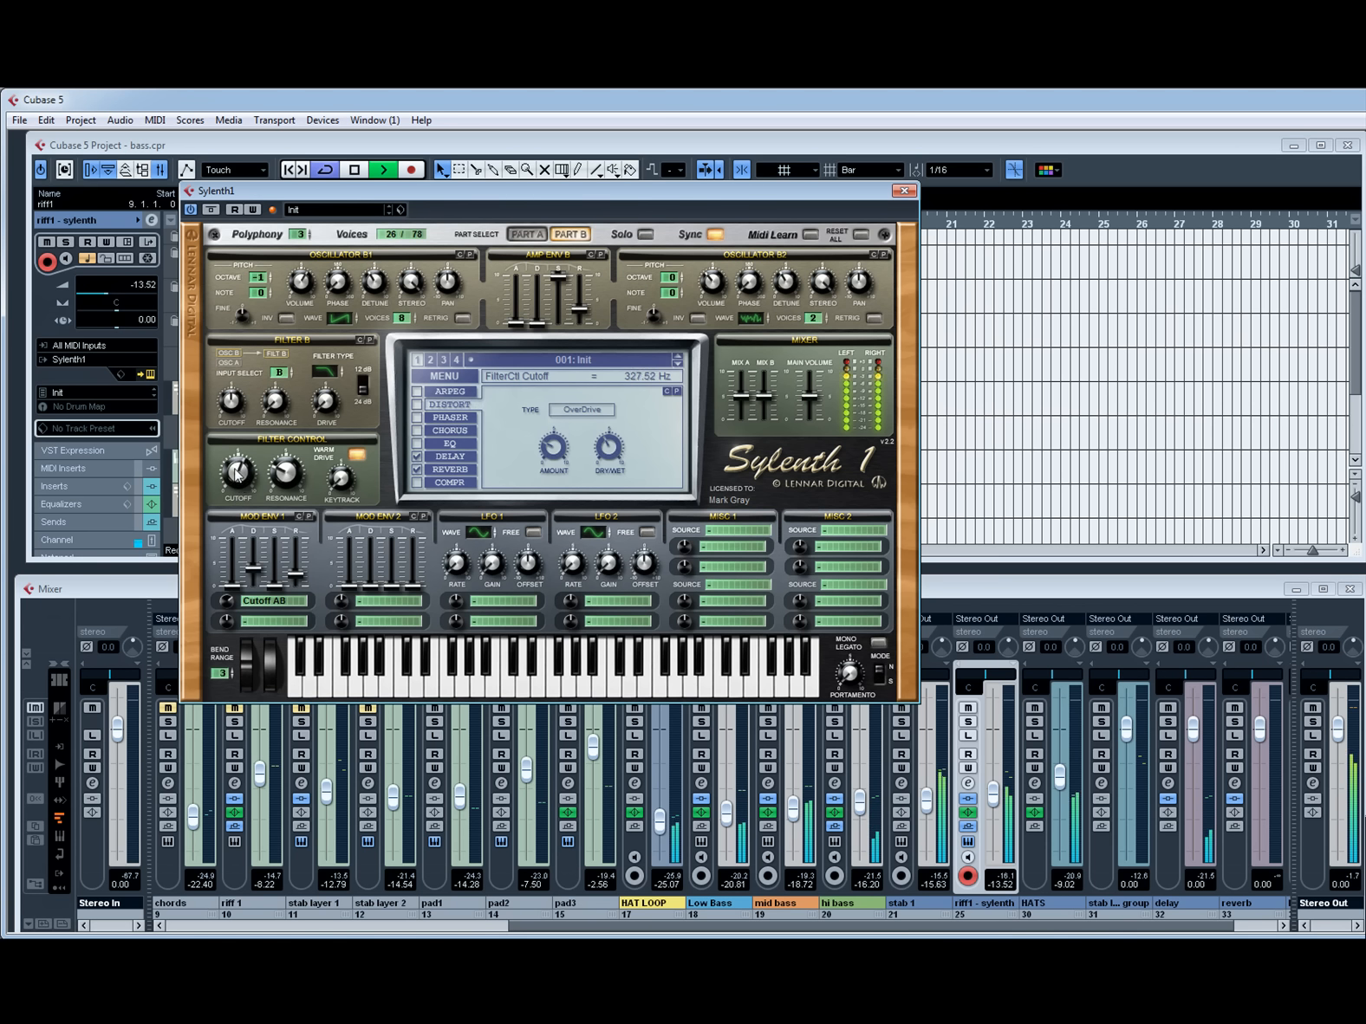
mouse_move(235, 450)
left_mouse_down()
mouse_move(245, 405)
mouse_move(240, 446)
left_mouse_up()
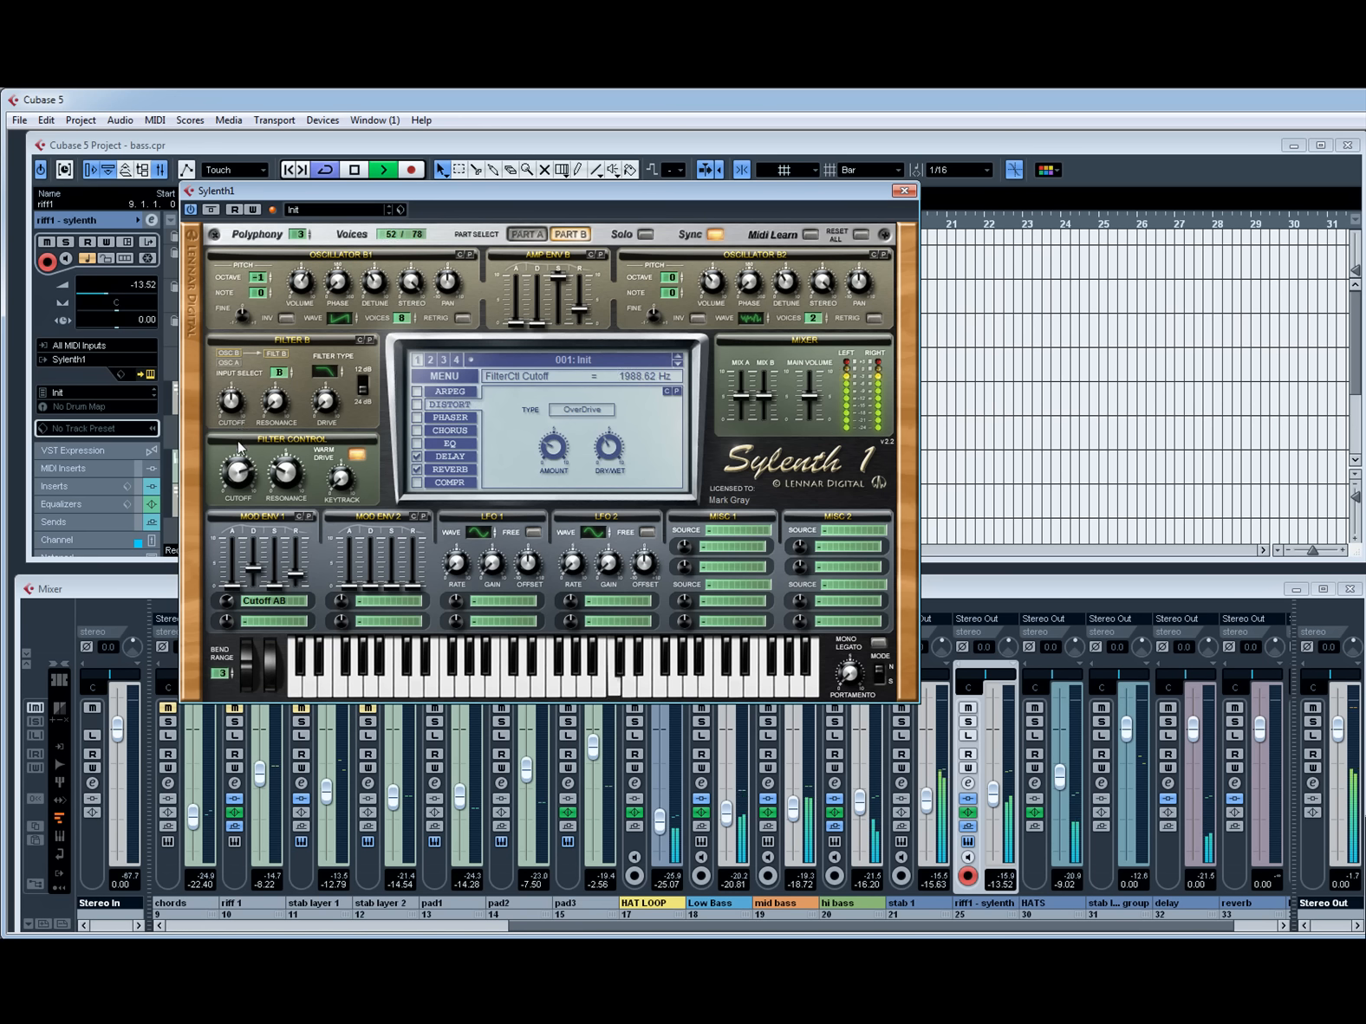
key("space")
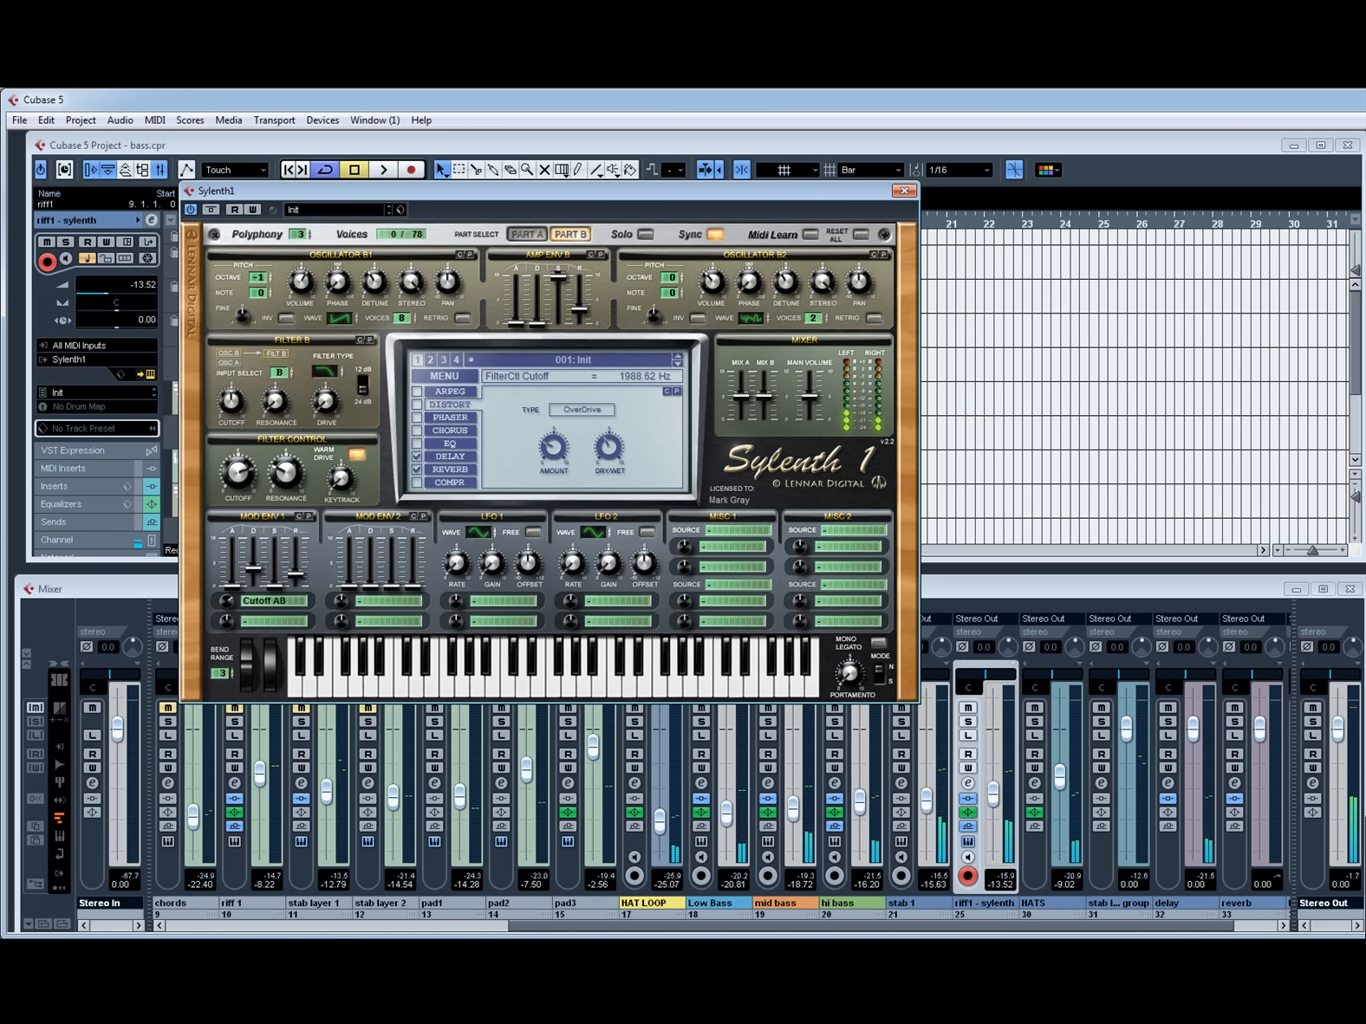
left_click(905, 190)
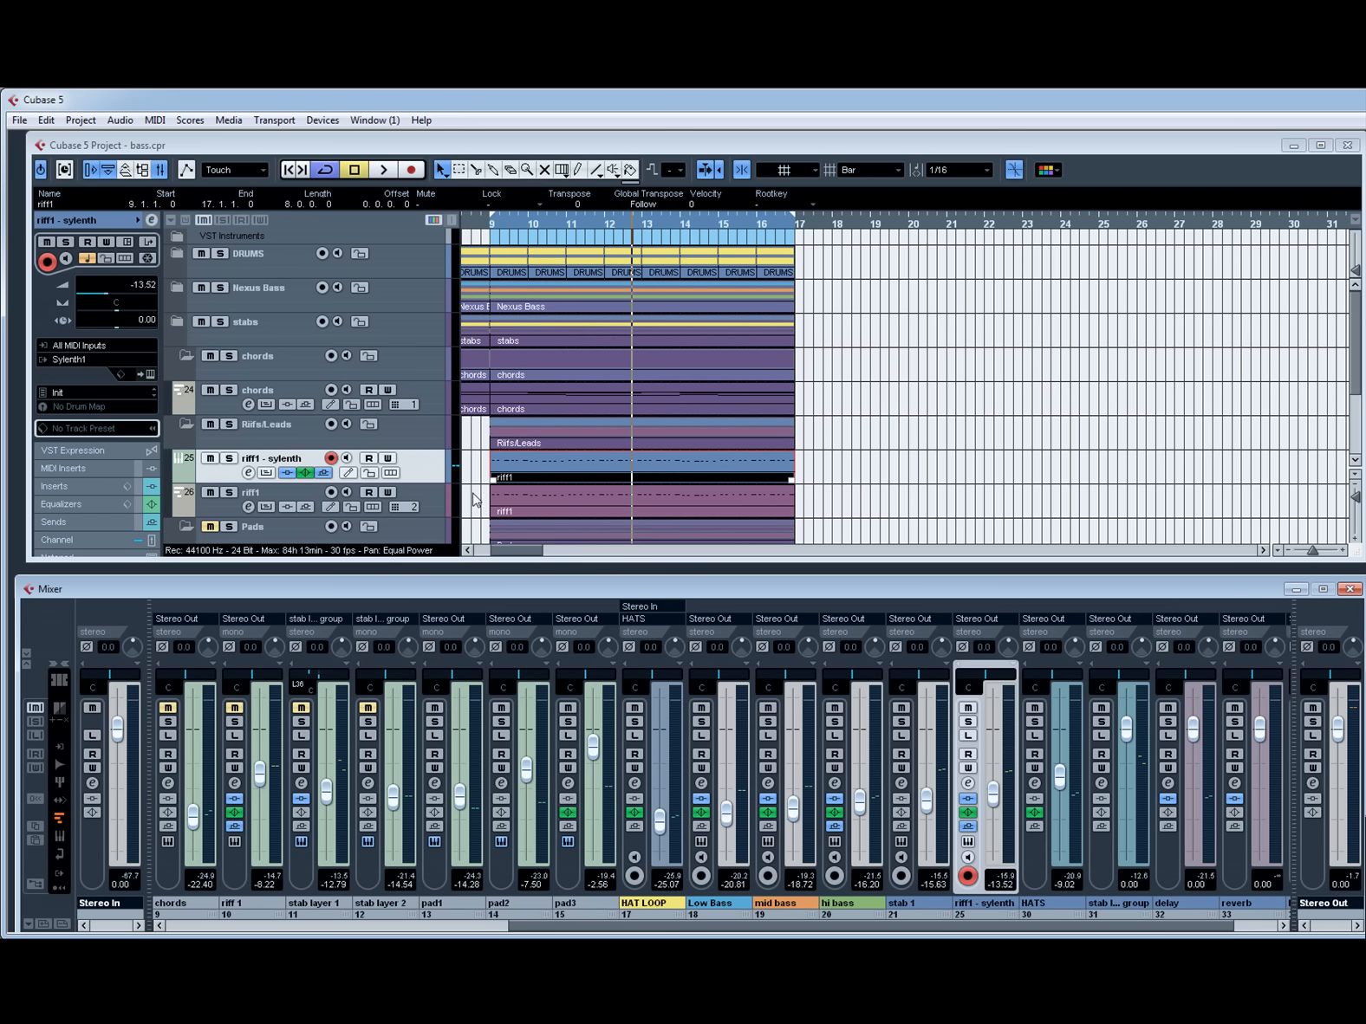
Mute the Kontakt riff1 track and briefly audition riff1 - sylenth in the mix without it.
left_click(209, 493)
key("space")
key("space")
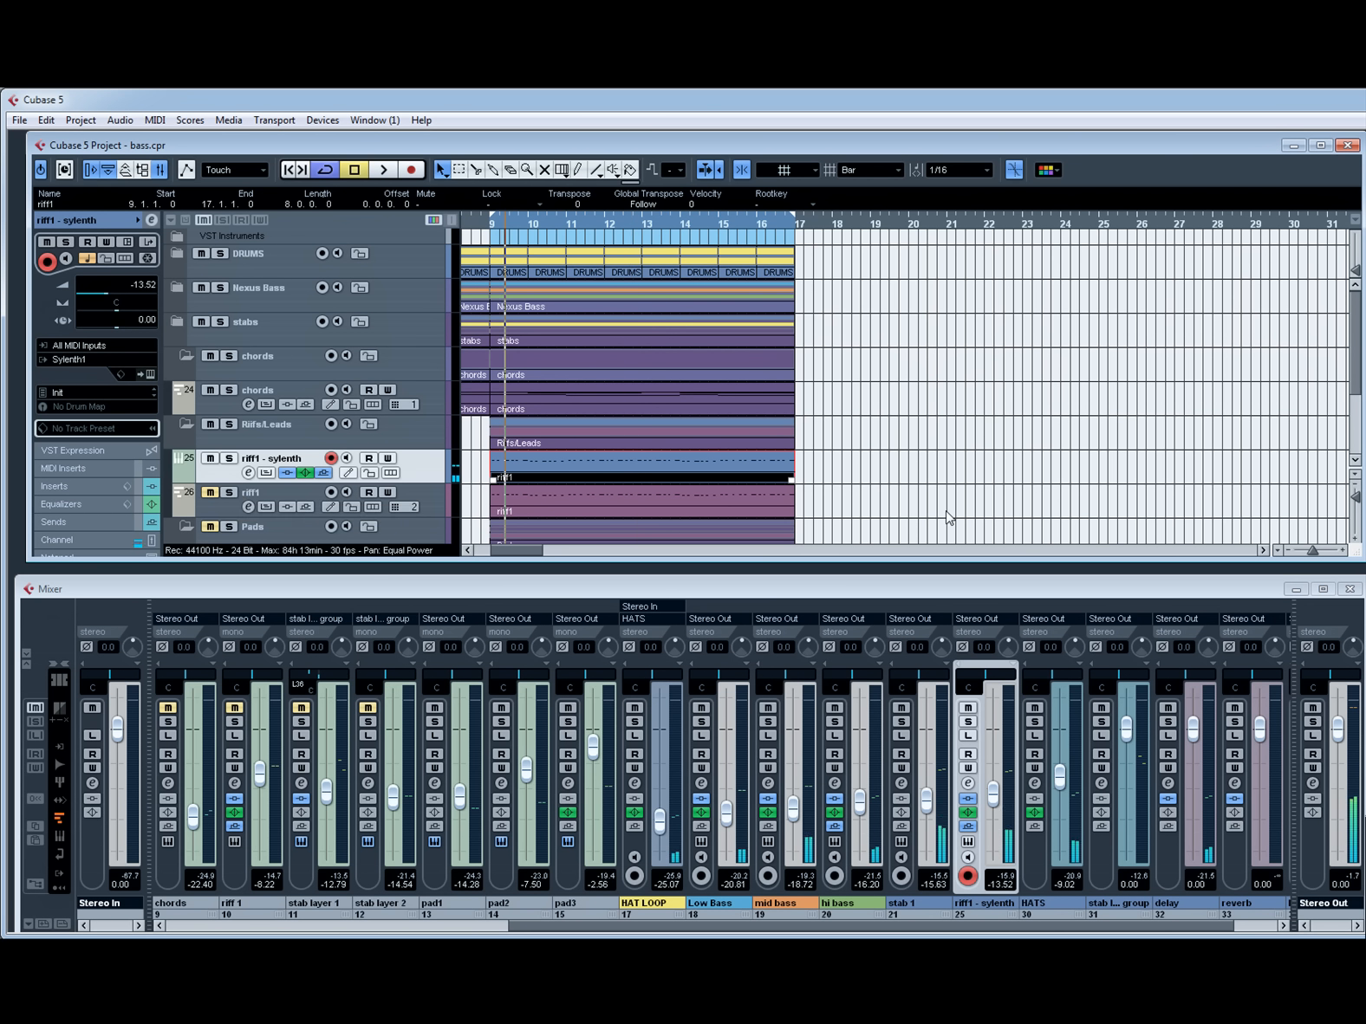
left_click(419, 504)
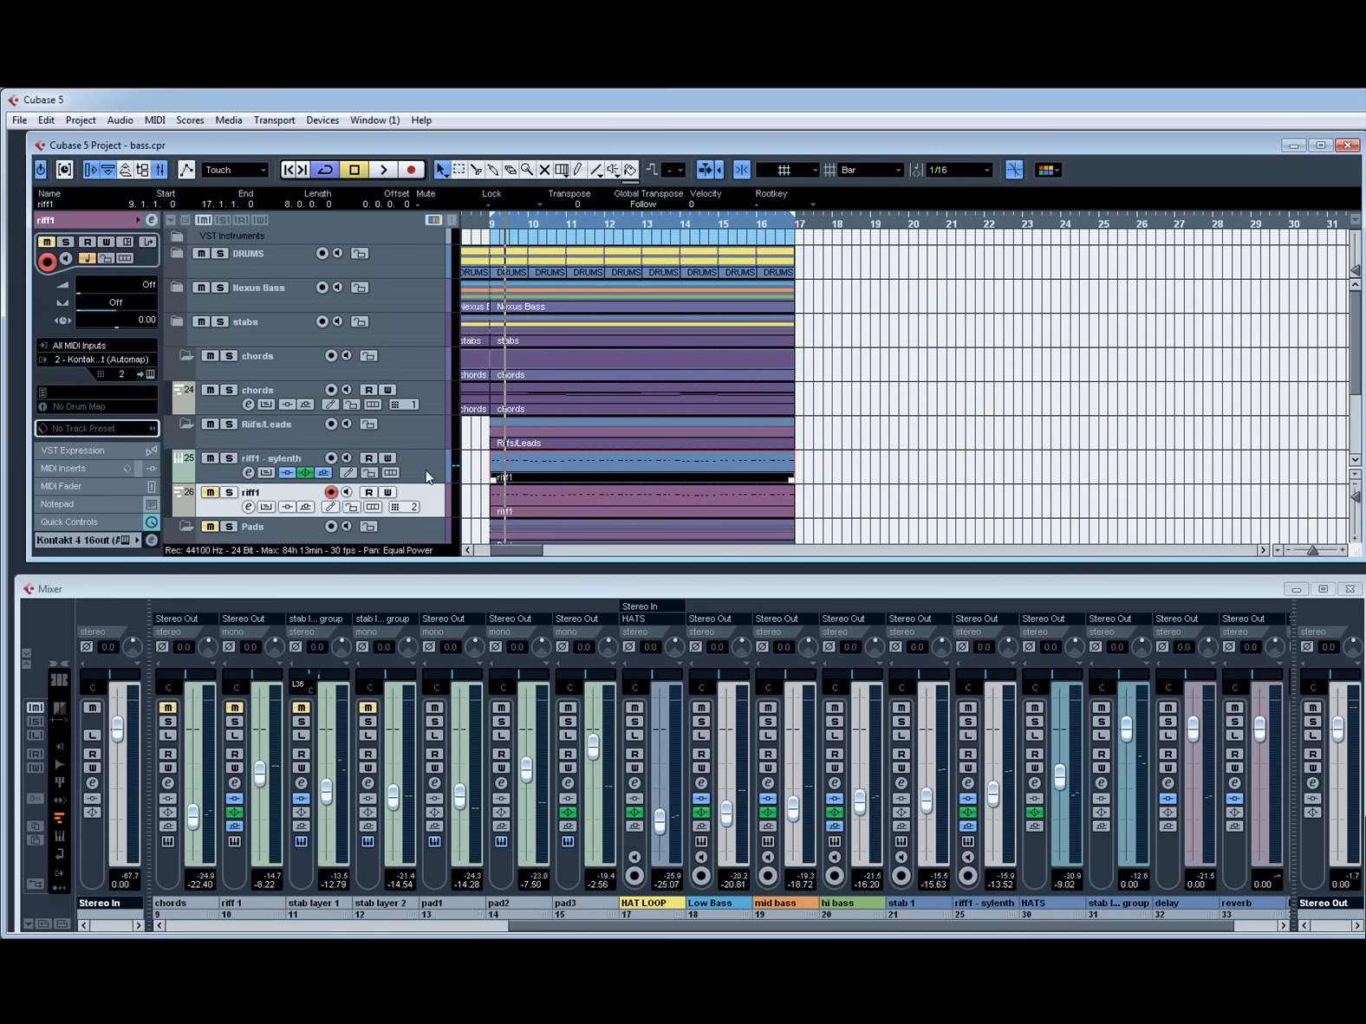
left_click(429, 473)
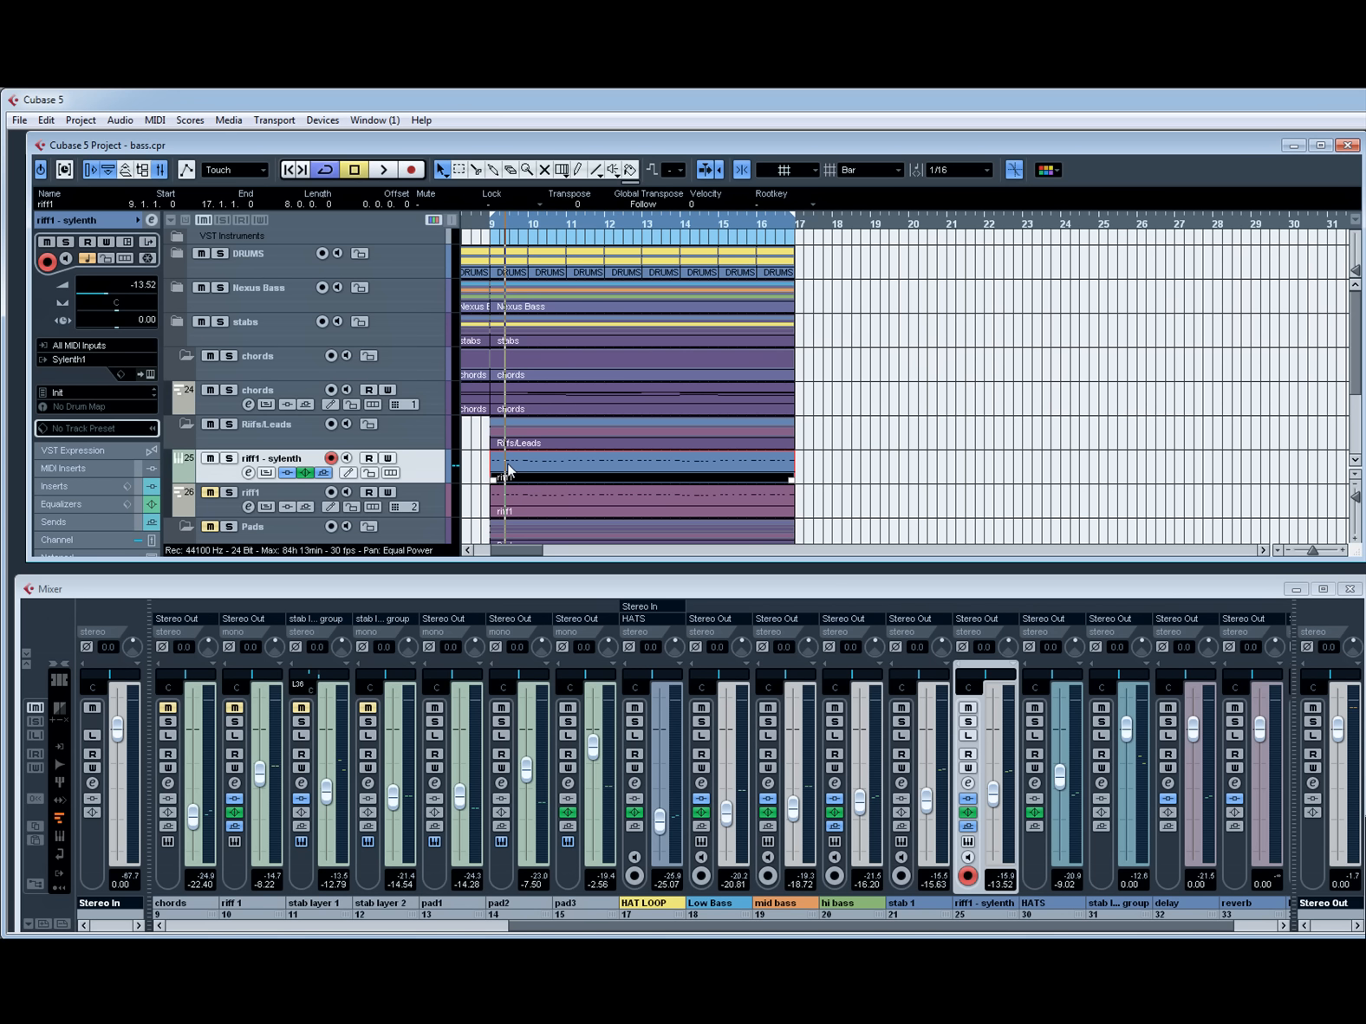
Play from the loop start with riff1 - sylenth muted and riff1 unmuted, and select the riff1 track.
key("KP_1")
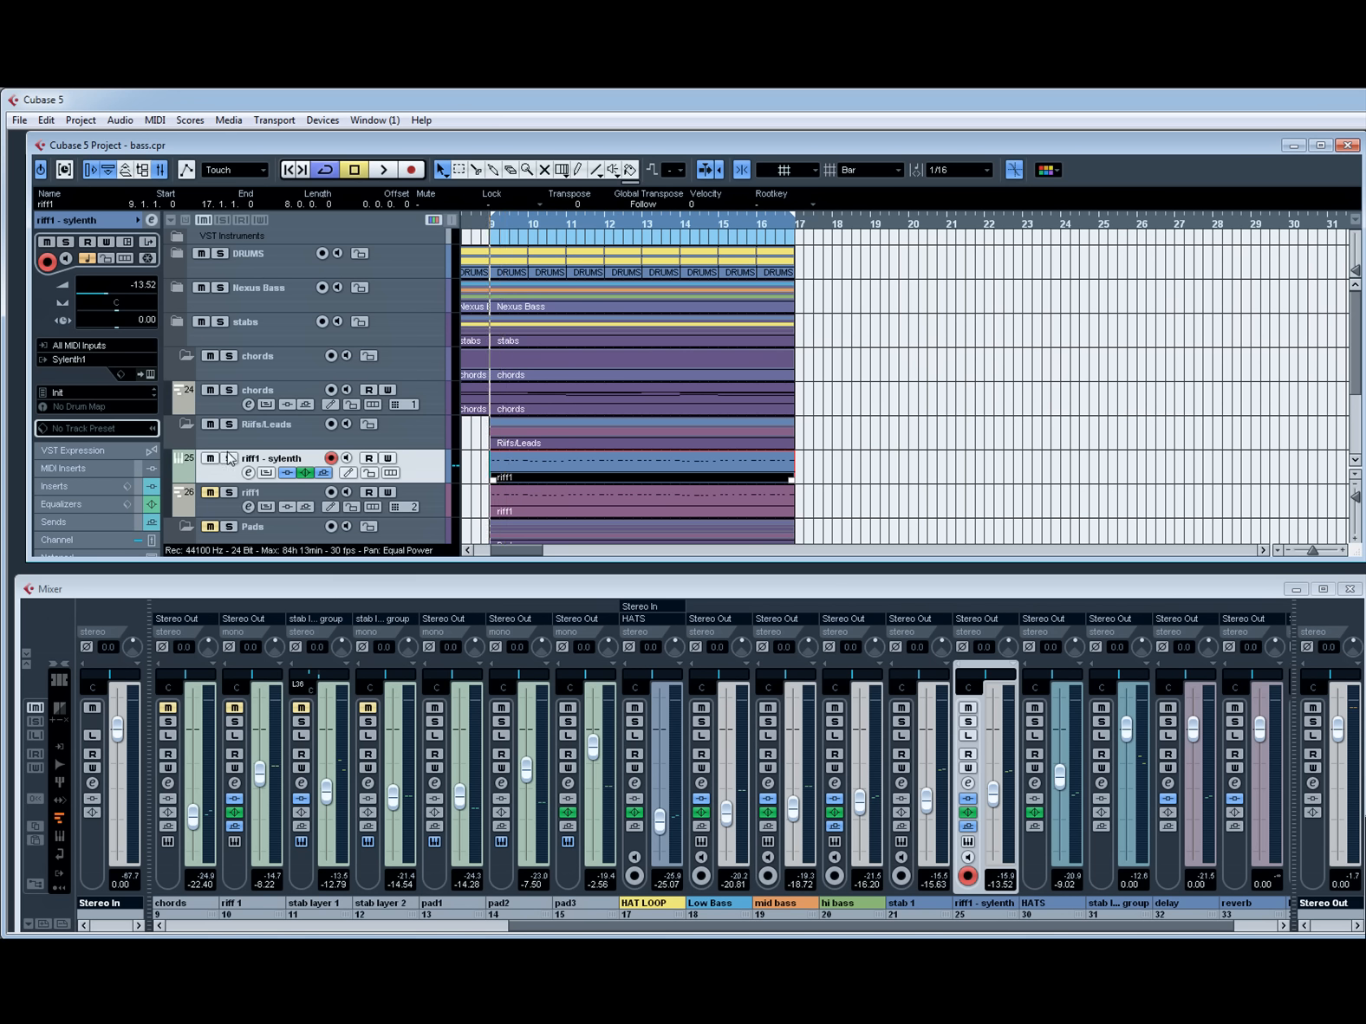
key("space")
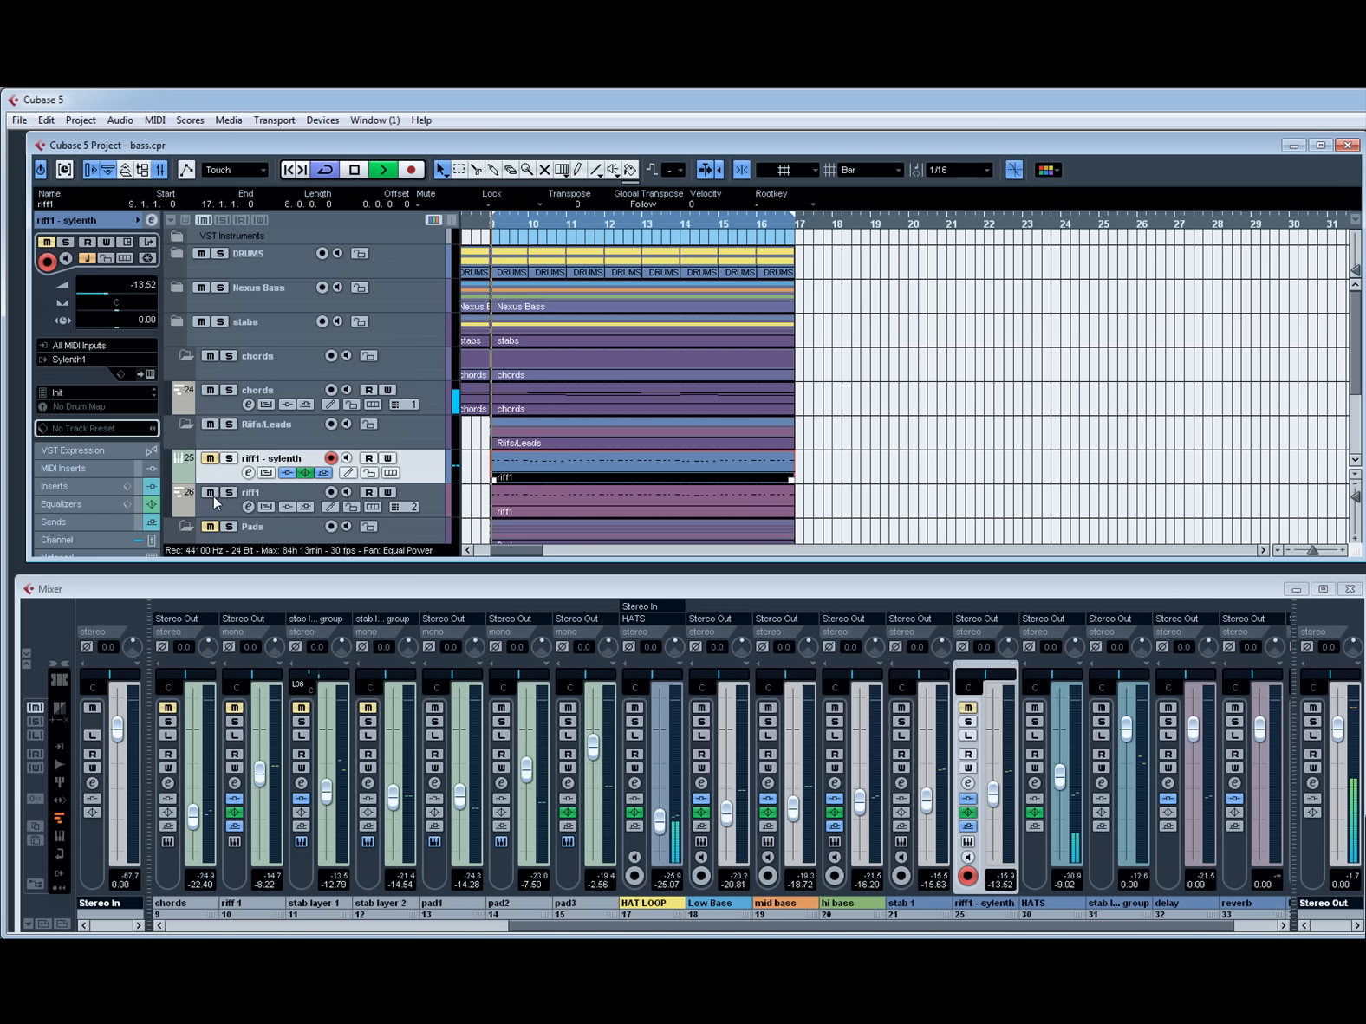
left_click(438, 499)
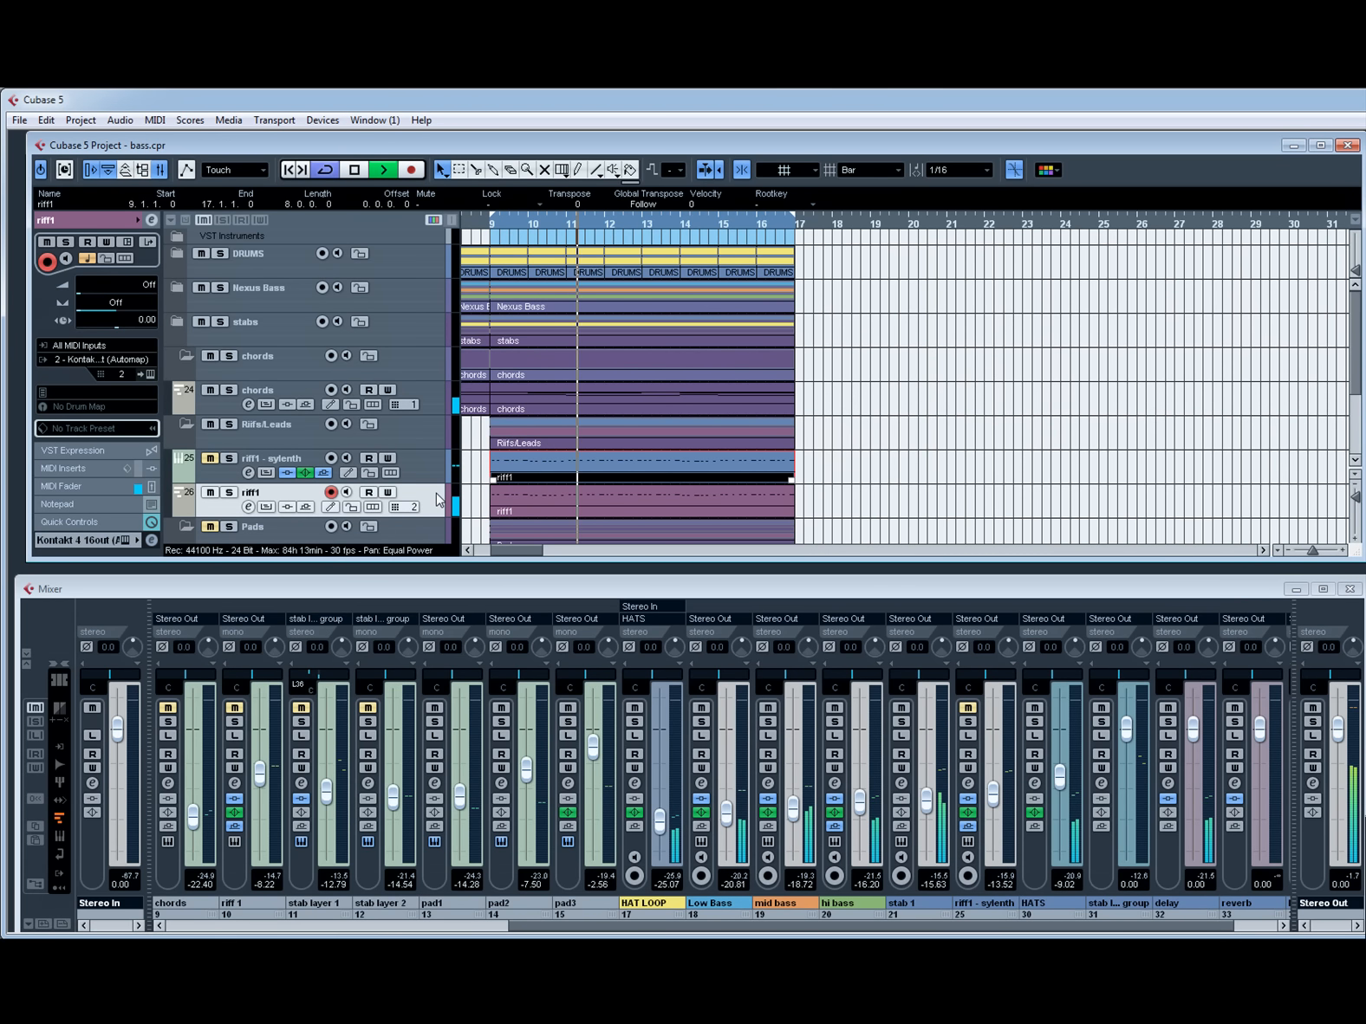
Unmute the riff 1 mixer channel, raise it to -6.98, and check the pad saw riff 1 instrument in Kontakt.
left_click(538, 925)
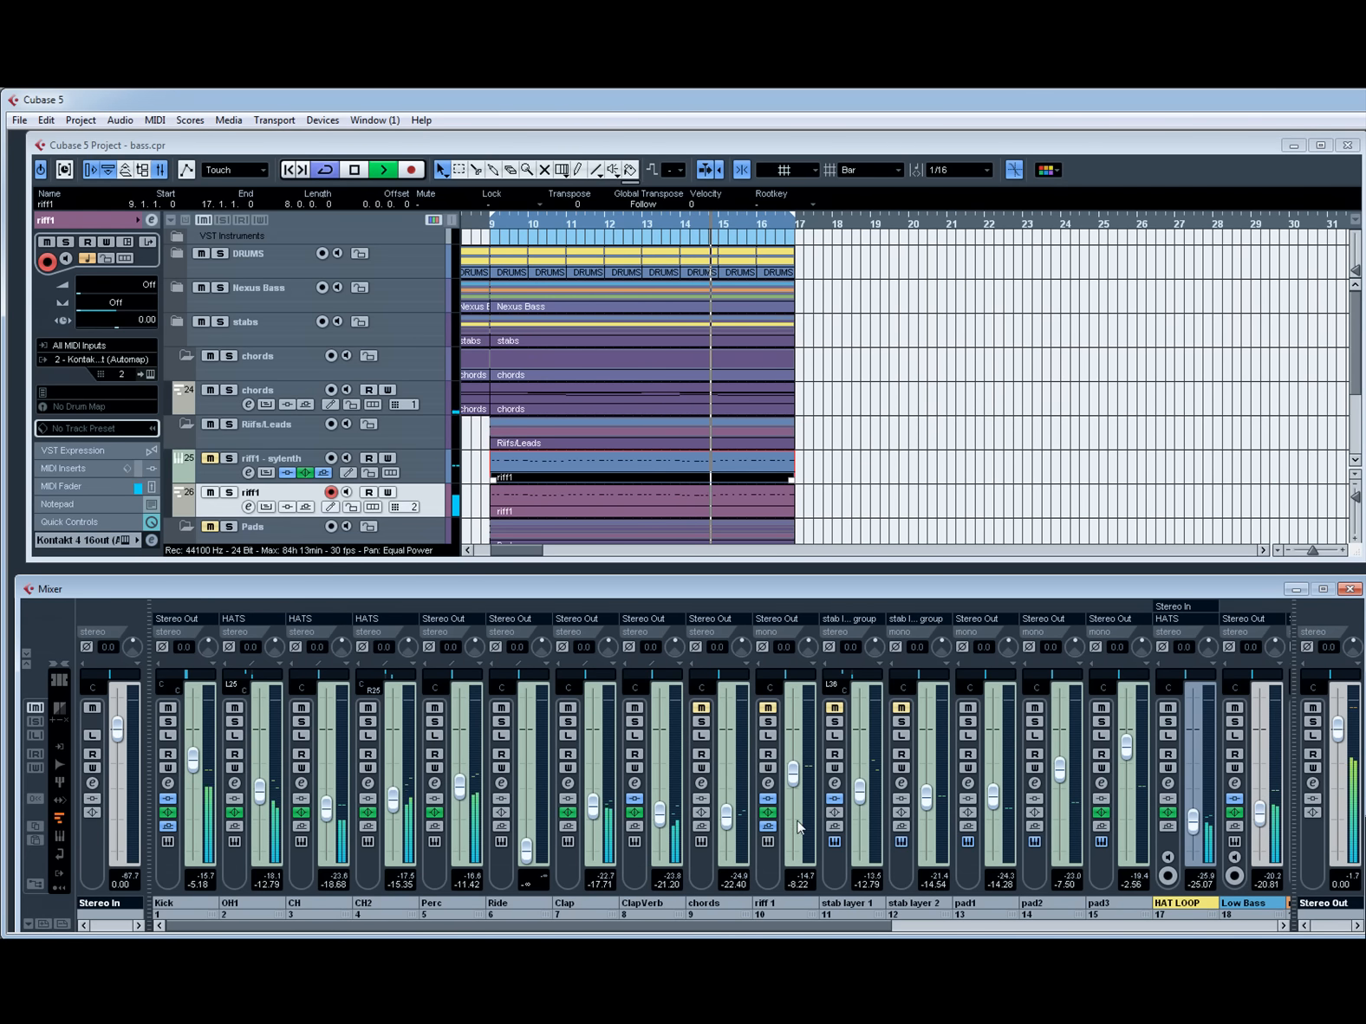
left_click_drag(796, 780, 796, 775)
left_click(767, 842)
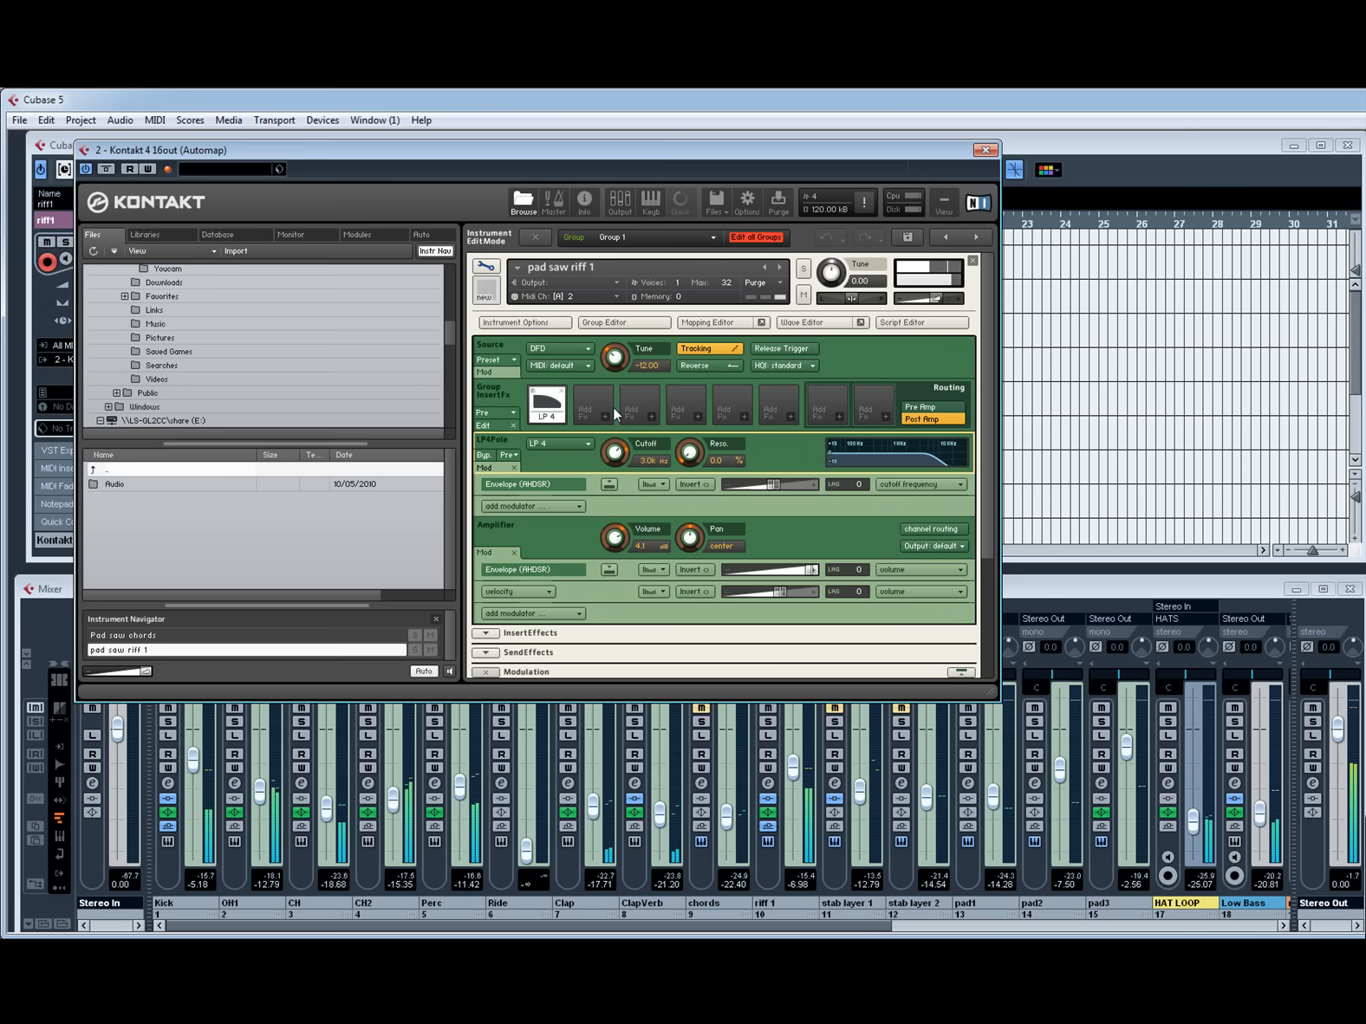
left_click(984, 151)
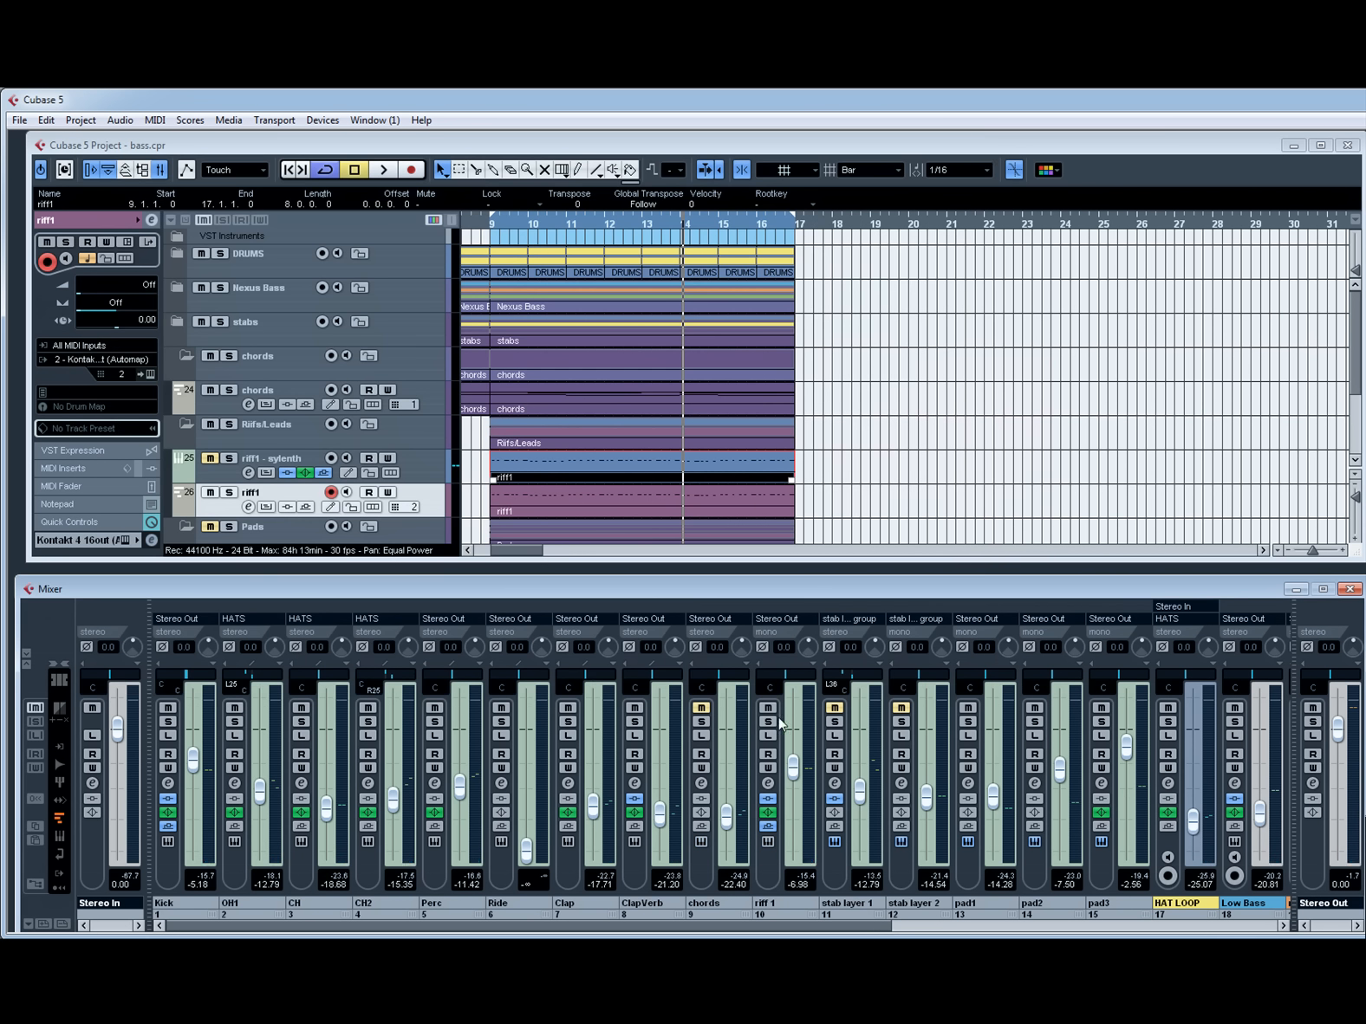